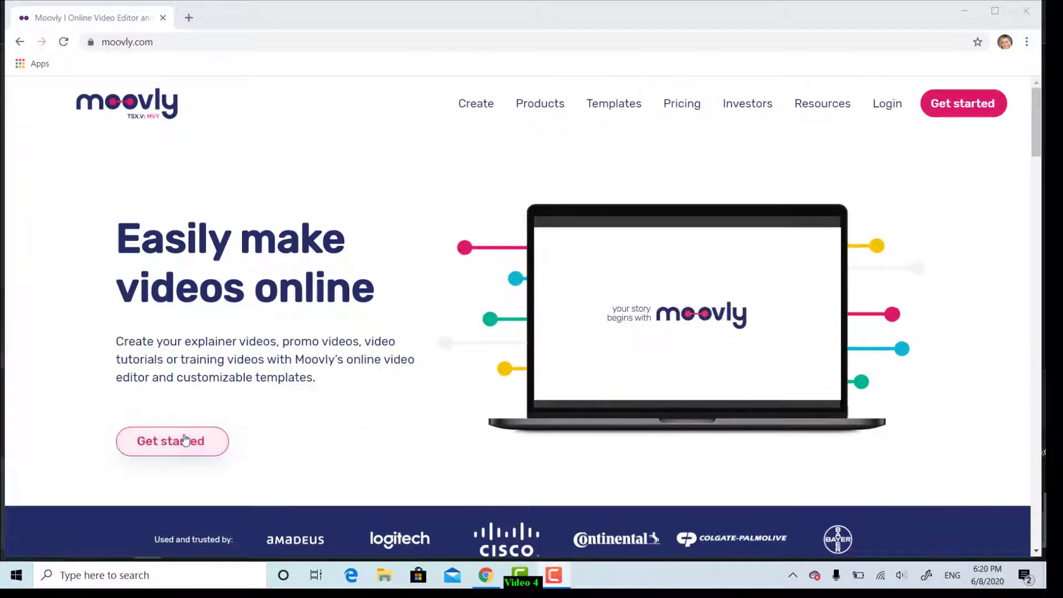
- Open the free sign-up form by choosing an education video for teachers that explains a lesson topic
{"action": "left_click", "coordinate": [182, 440]}
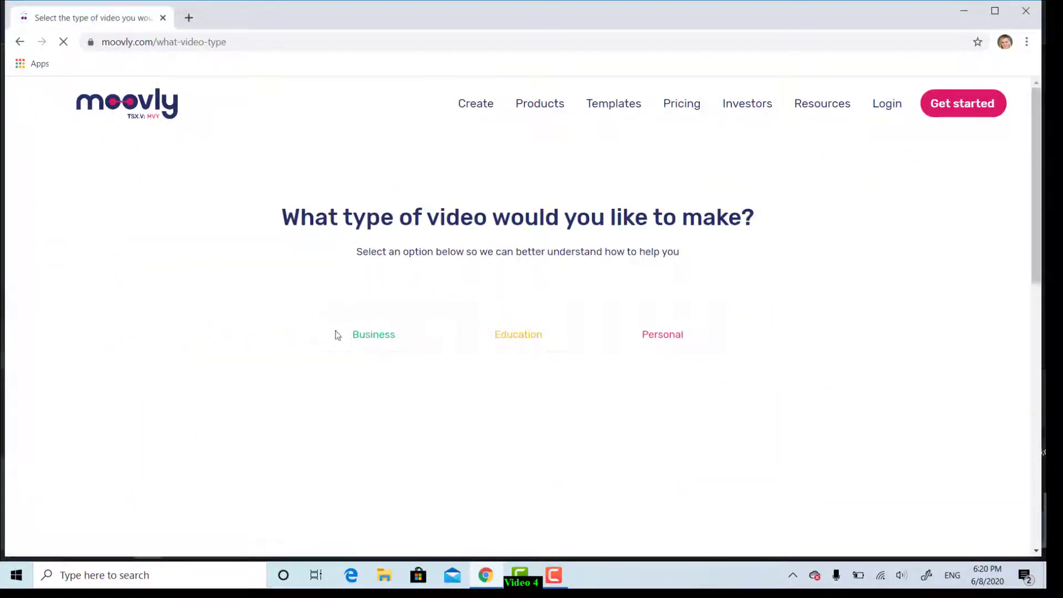
{"action": "left_click", "coordinate": [519, 339]}
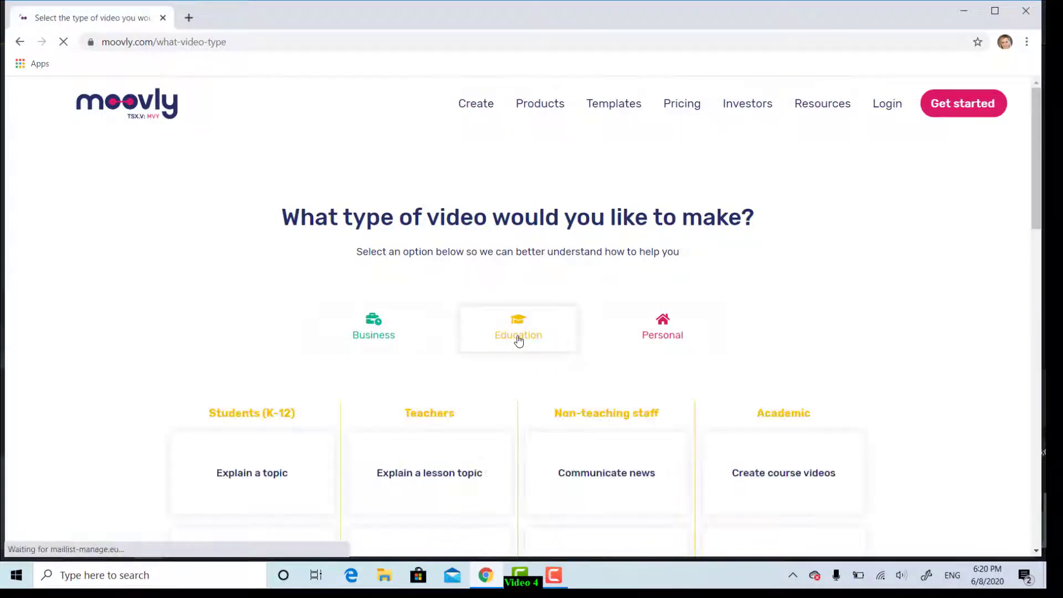
{"action": "scroll", "coordinate": [706, 354], "scroll_direction": "down", "scroll_amount": 2}
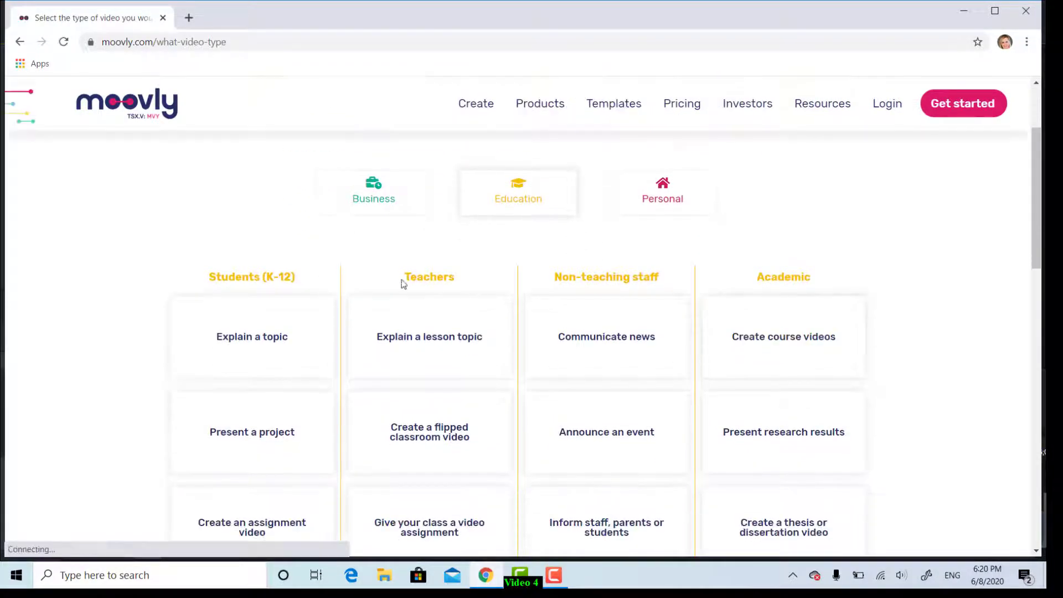
{"action": "left_click", "coordinate": [425, 341]}
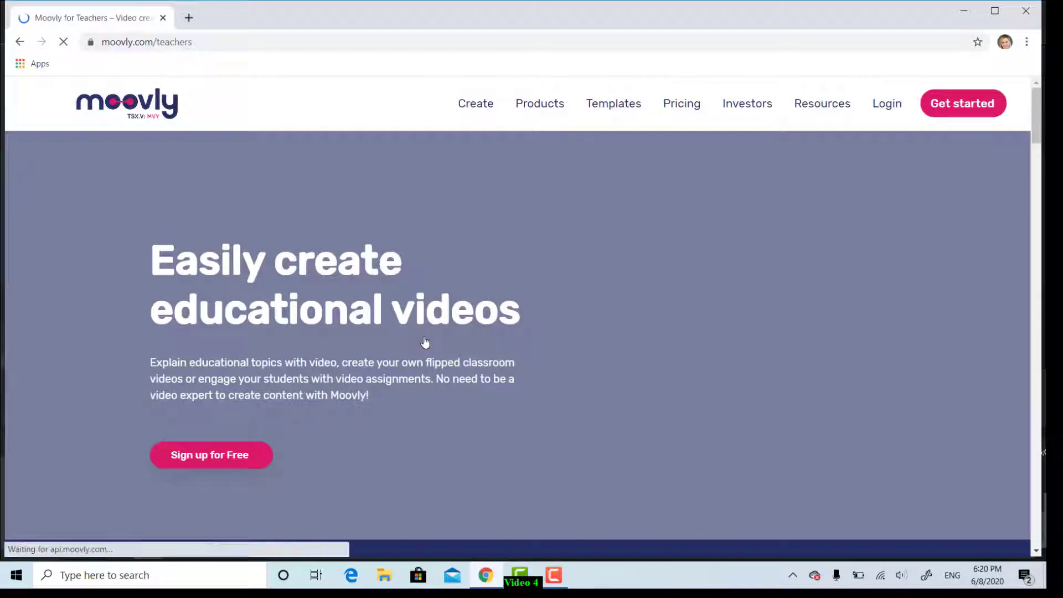
{"action": "left_click", "coordinate": [210, 462]}
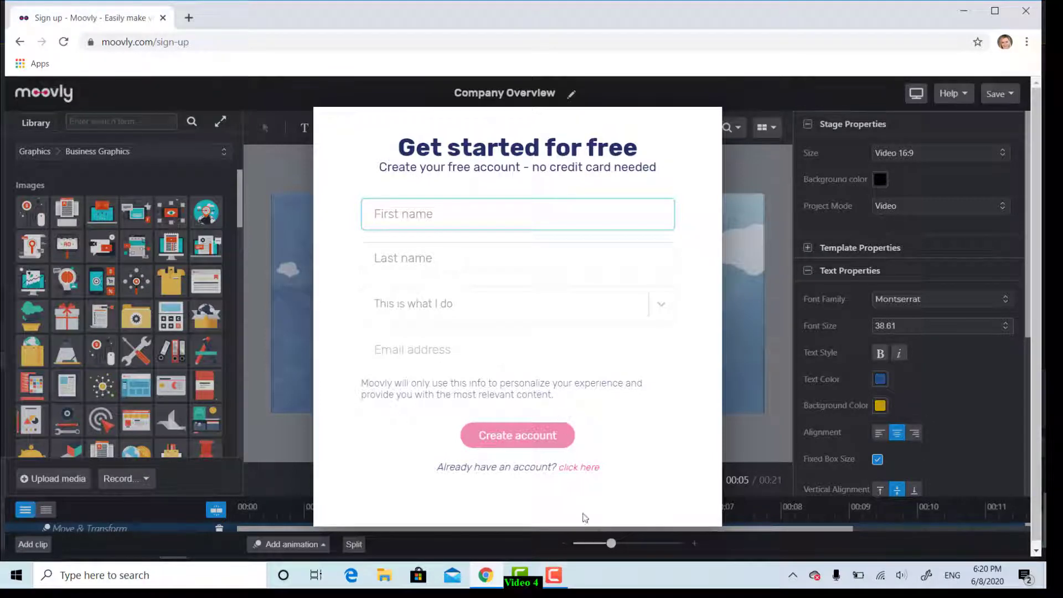
{"action": "left_click", "coordinate": [561, 578]}
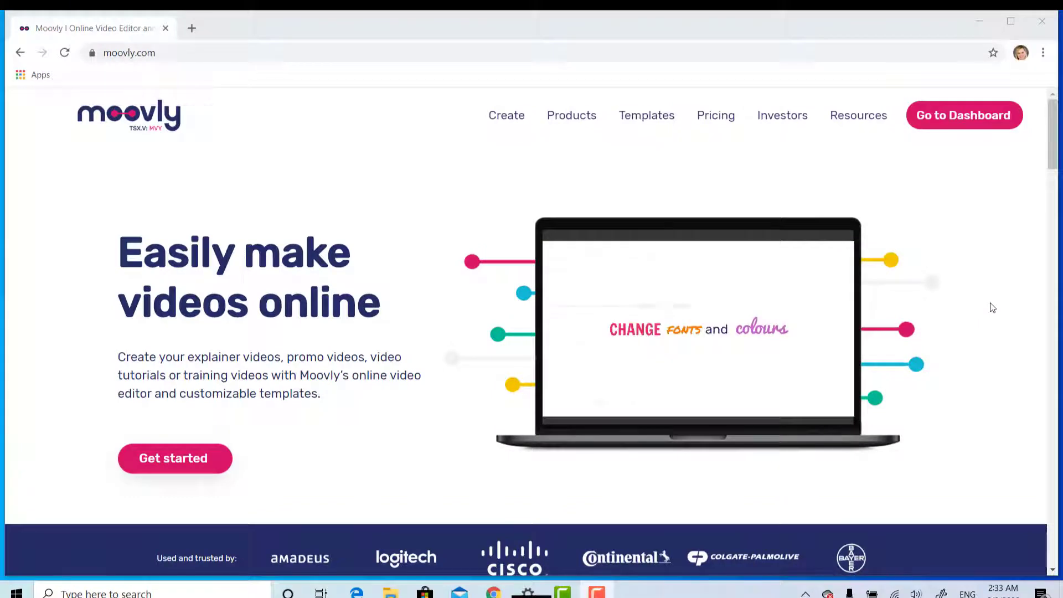
- Create a new project from scratch from the dashboard, maximize the editor window and dismiss the walk-through hint
{"action": "left_click", "coordinate": [961, 126]}
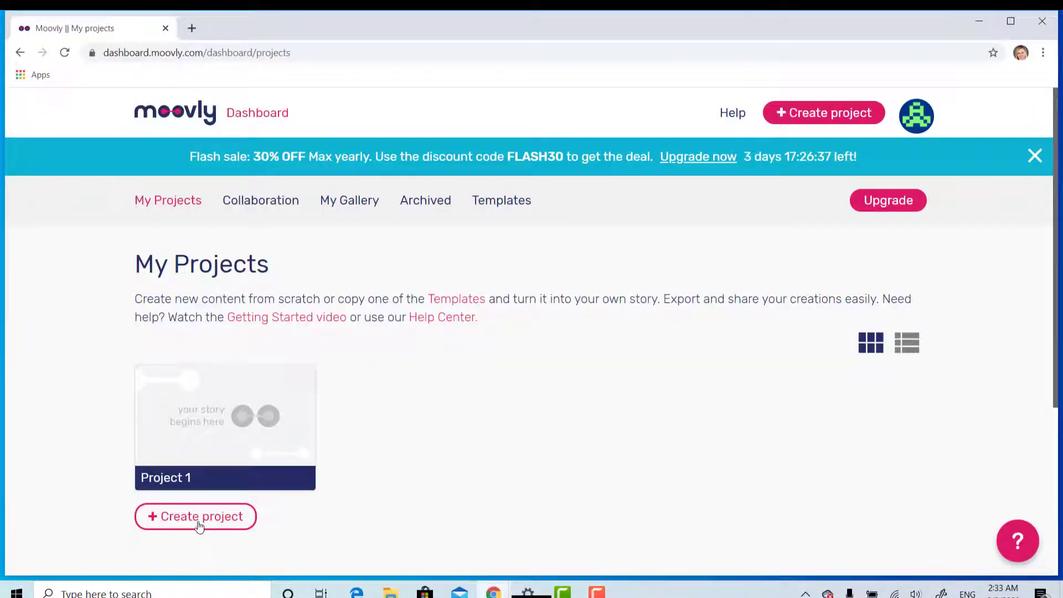
{"action": "left_click", "coordinate": [200, 518]}
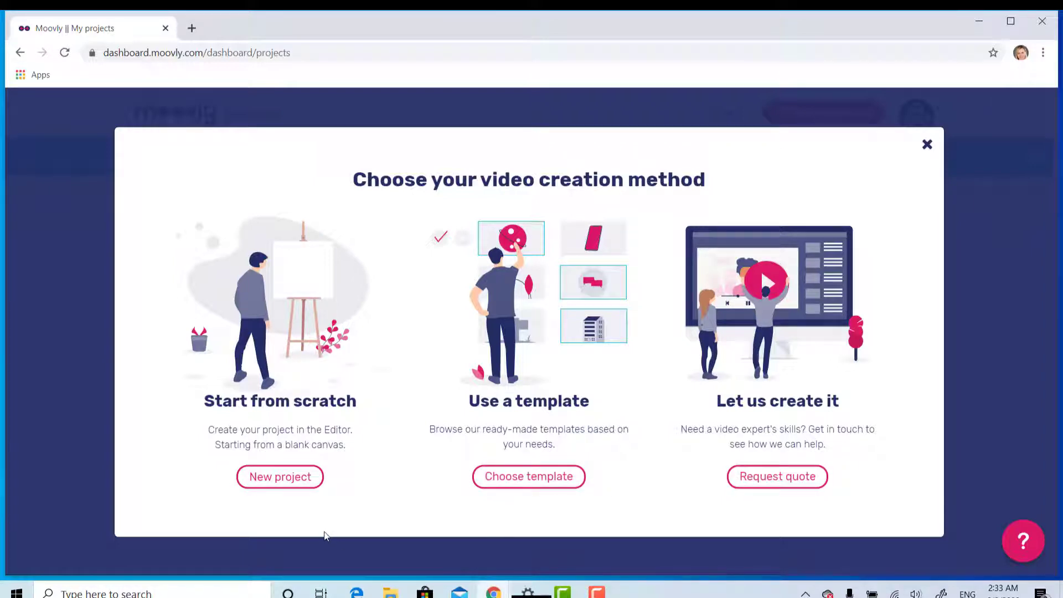
{"action": "left_click", "coordinate": [295, 485]}
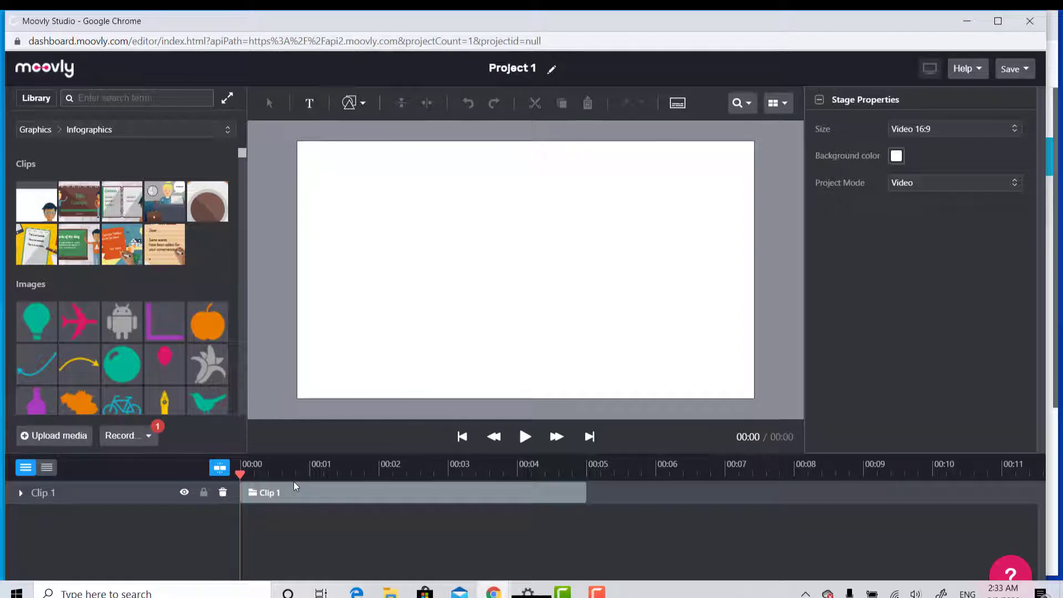
{"action": "left_click", "coordinate": [998, 21]}
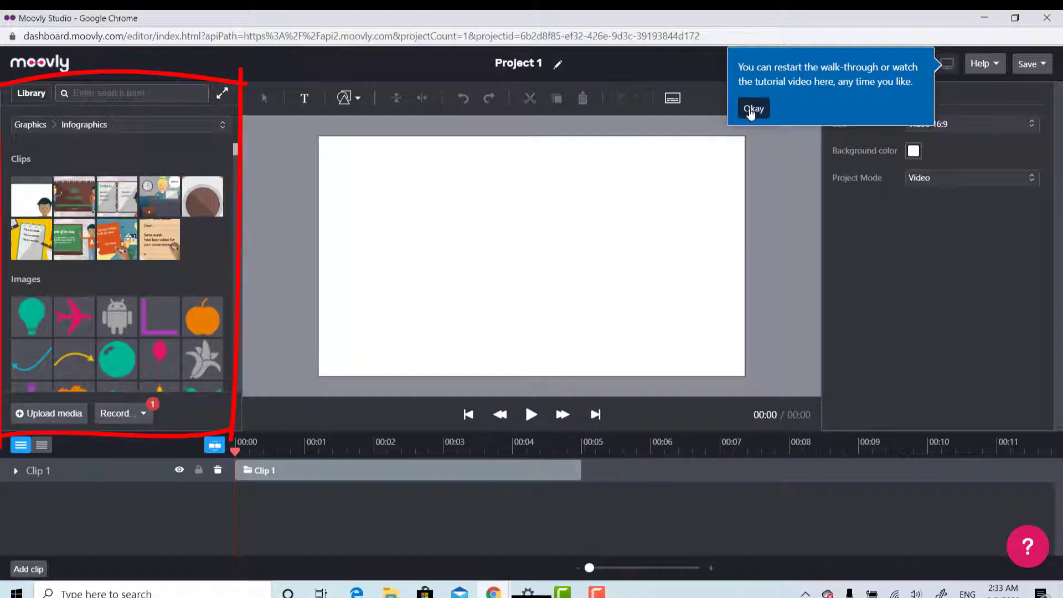
{"action": "left_click", "coordinate": [753, 109]}
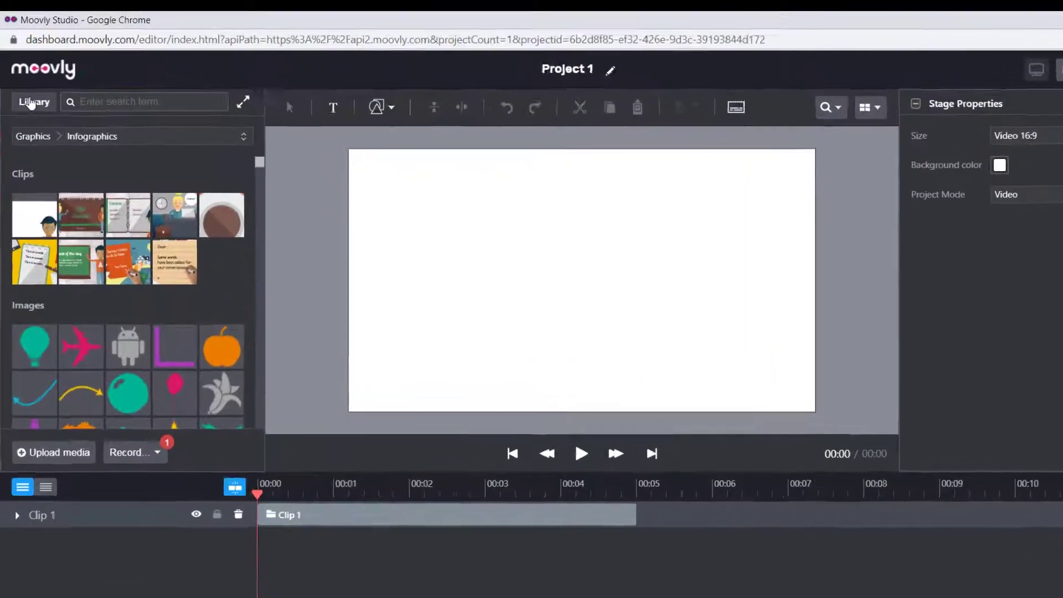
- Examine the media library's graphics and stock categories and the available recording options
{"action": "left_click", "coordinate": [33, 101]}
{"action": "scroll", "coordinate": [105, 294], "scroll_direction": "down", "scroll_amount": 5}
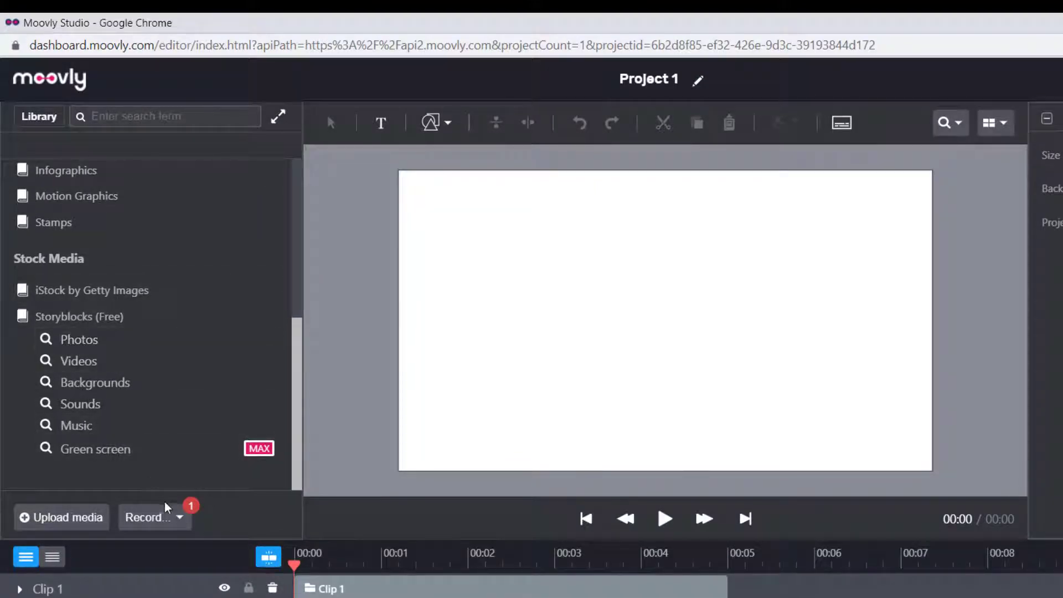
{"action": "left_click", "coordinate": [182, 523]}
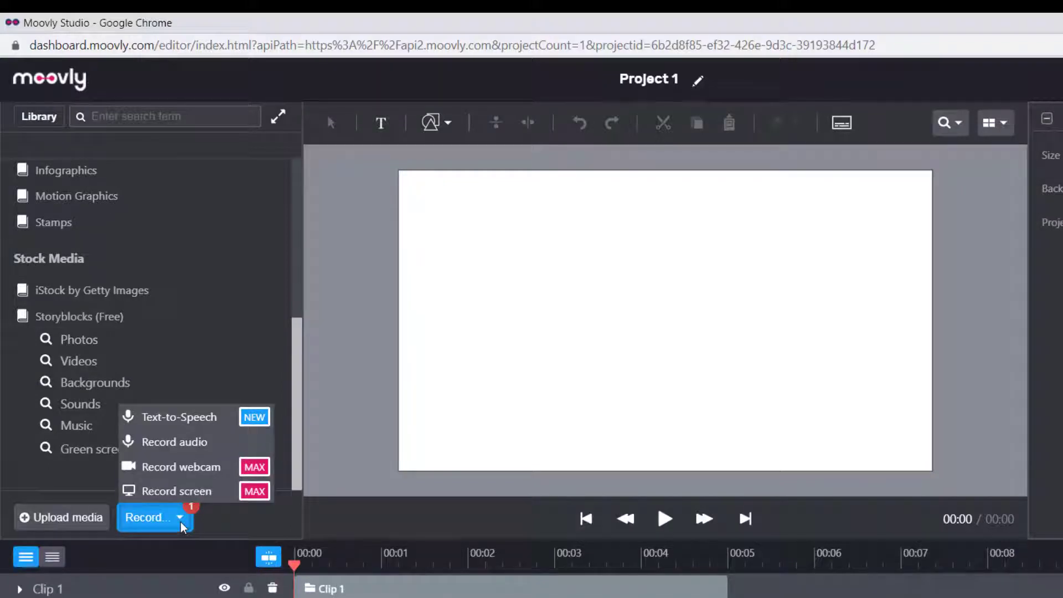
{"action": "left_click", "coordinate": [182, 523]}
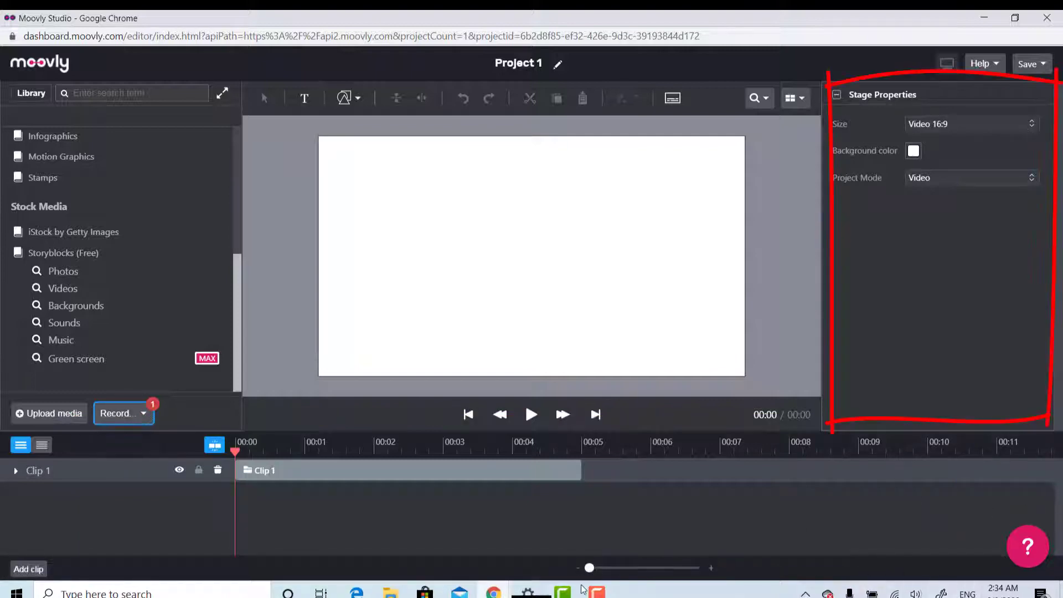
{"action": "left_click", "coordinate": [596, 591]}
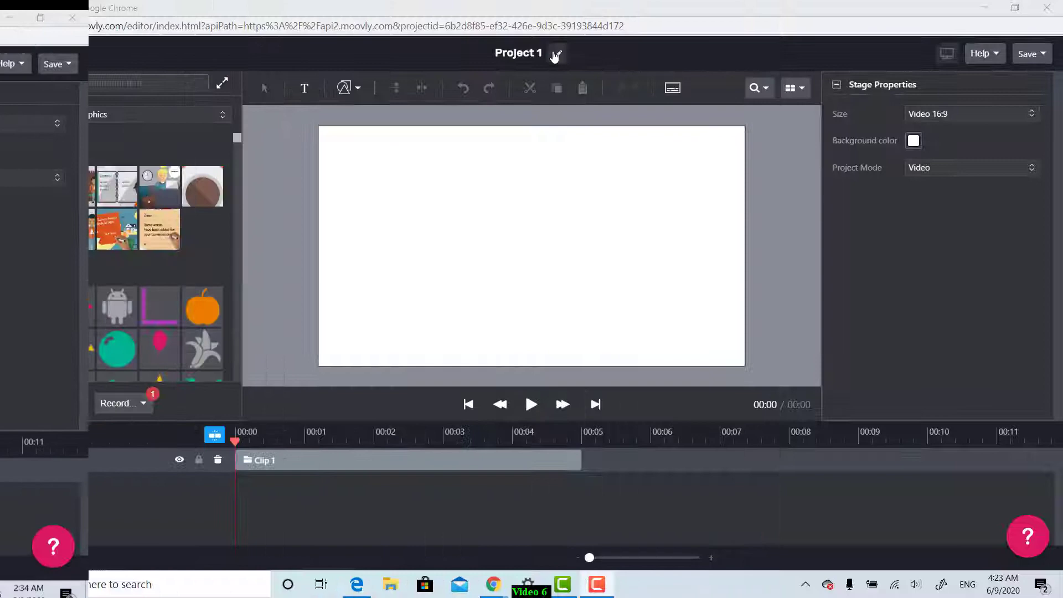
- Rename the project as "How to Wash Your Hands" and open the save options
{"action": "left_click", "coordinate": [546, 52]}
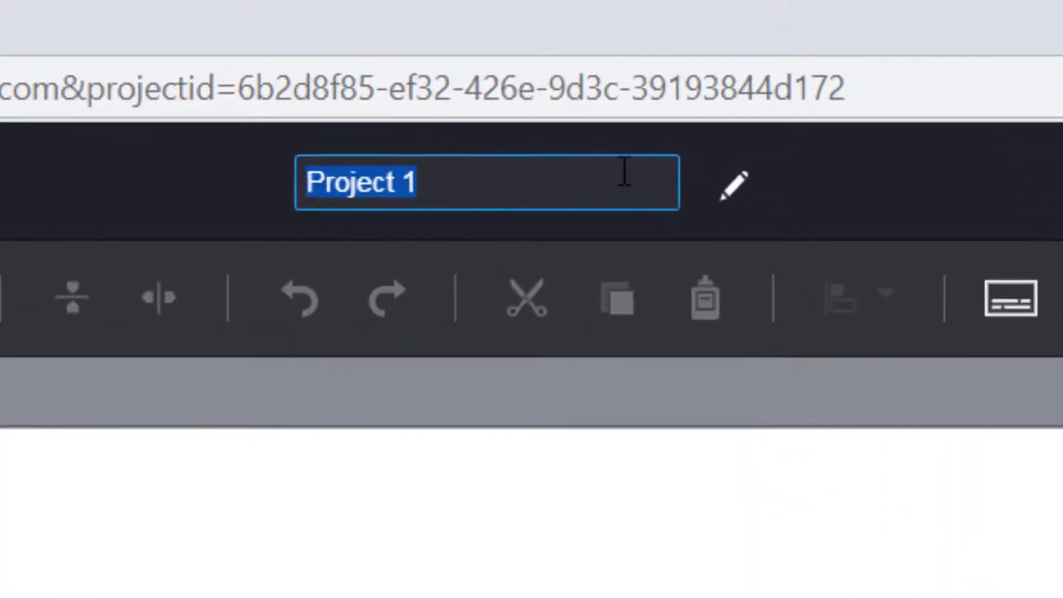
{"action": "type", "text": "How"}
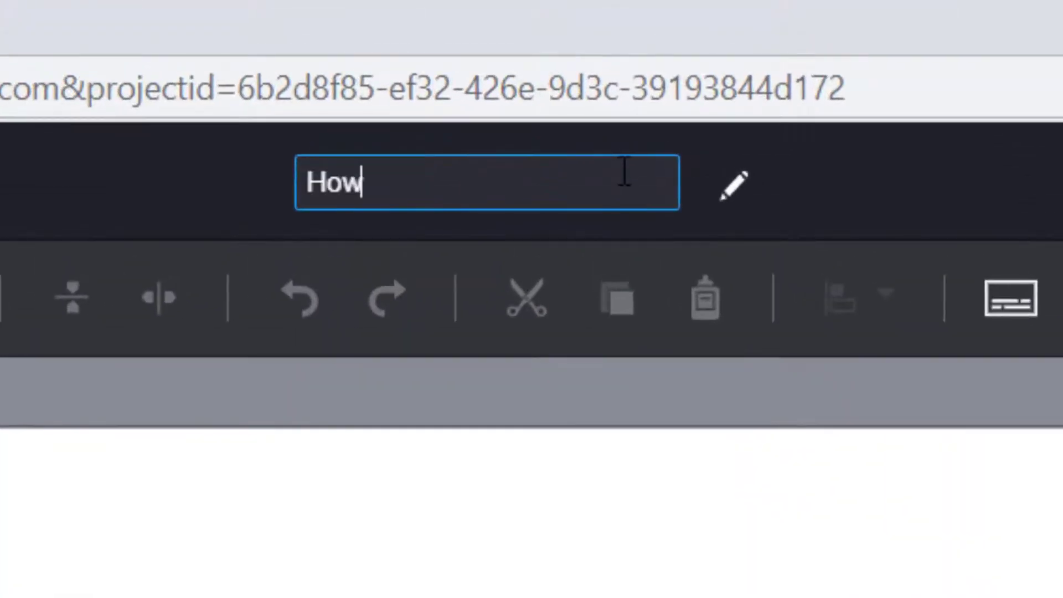
{"action": "type", "text": " to Wash Yo"}
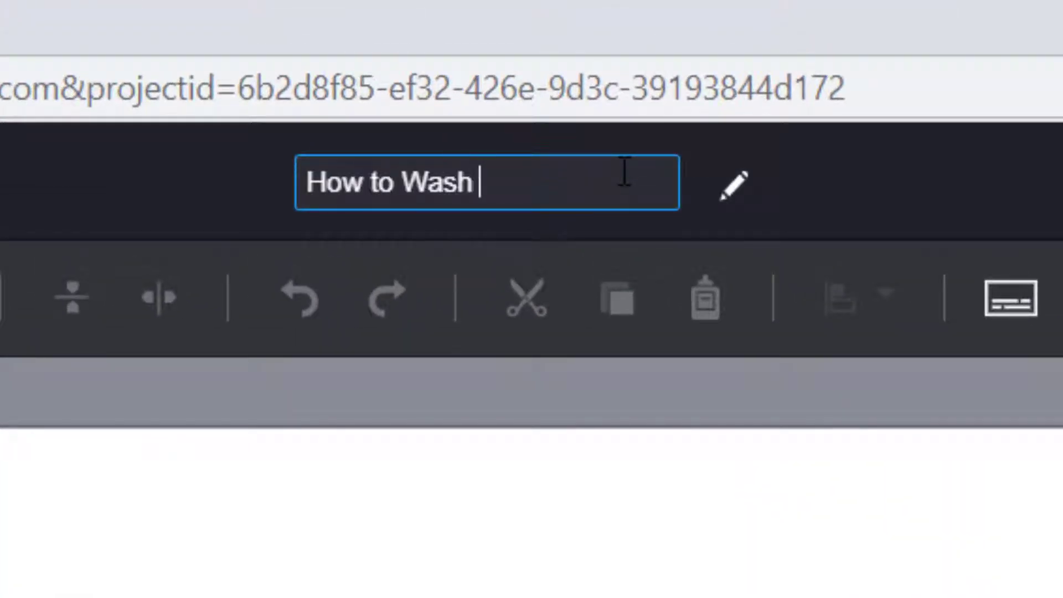
{"action": "type", "text": "ur Hands"}
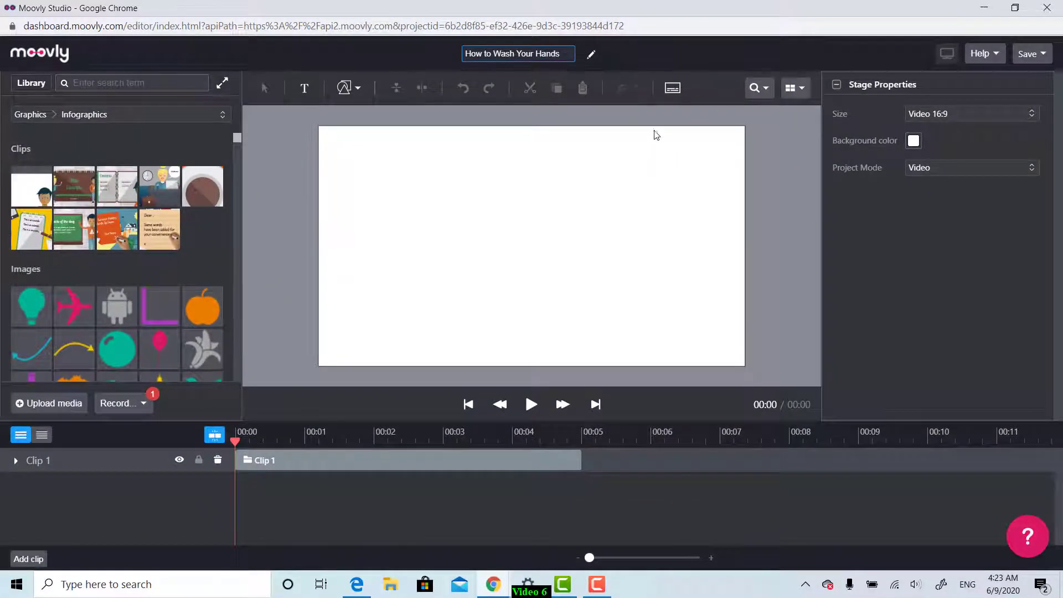
{"action": "left_click", "coordinate": [669, 130]}
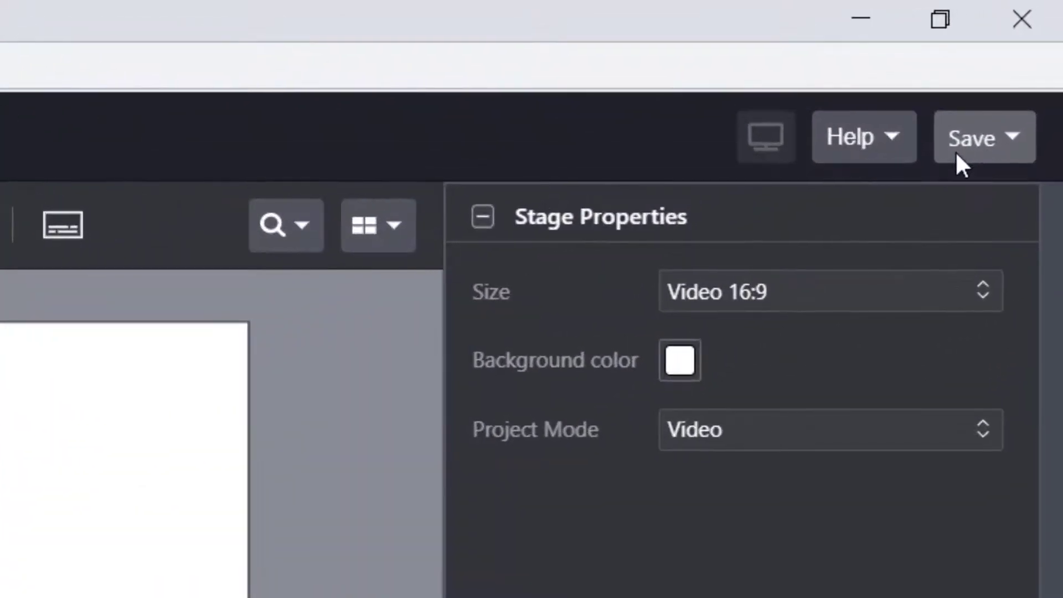
{"action": "left_click", "coordinate": [955, 155]}
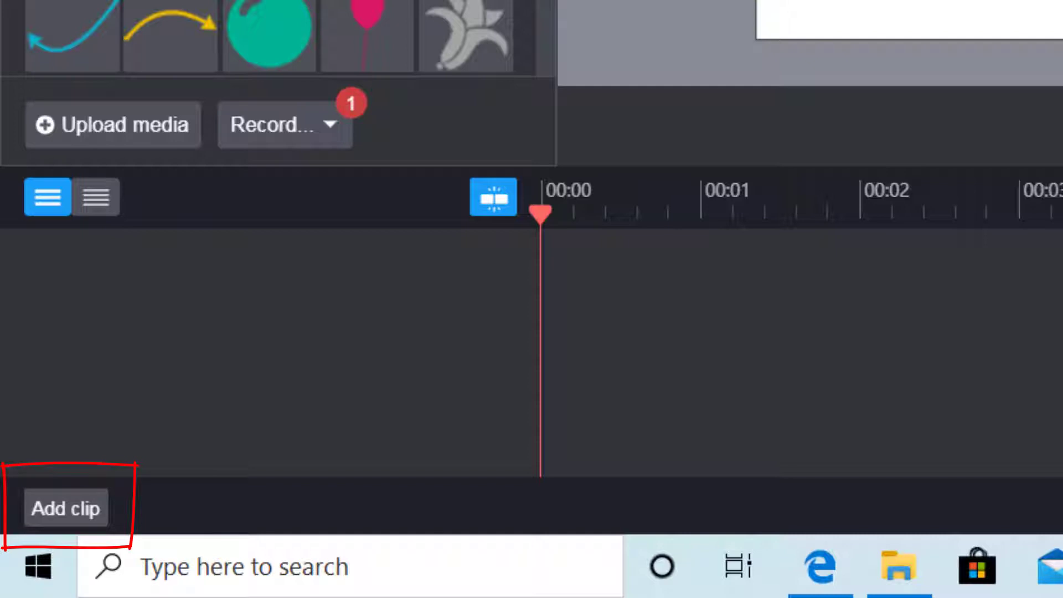
- Add a new clip to the timeline and name it "Clip 1. Germs are everywhere."
{"action": "left_click", "coordinate": [73, 510]}
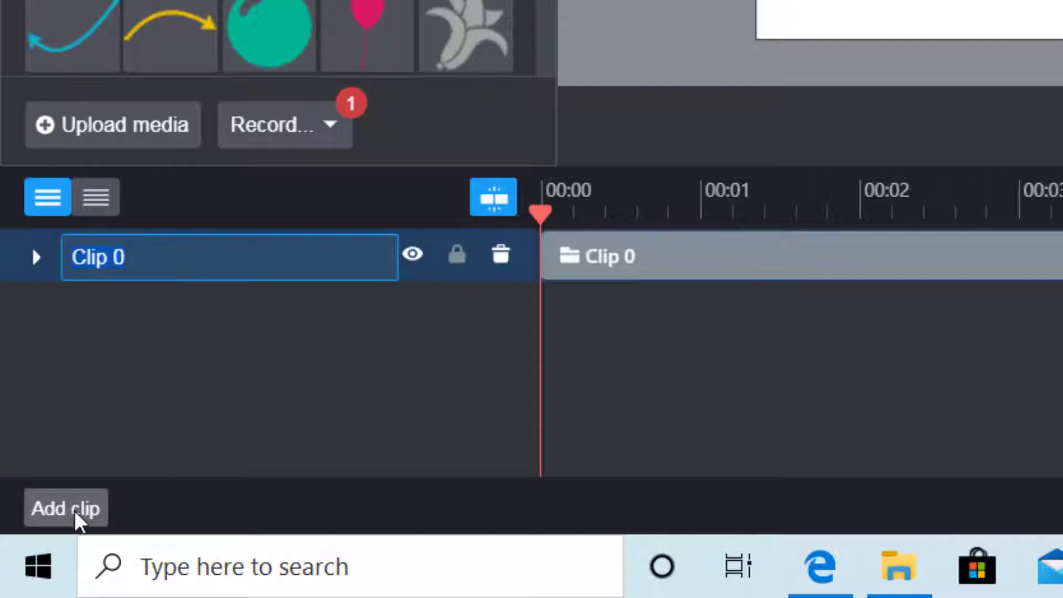
{"action": "left_click", "coordinate": [144, 256]}
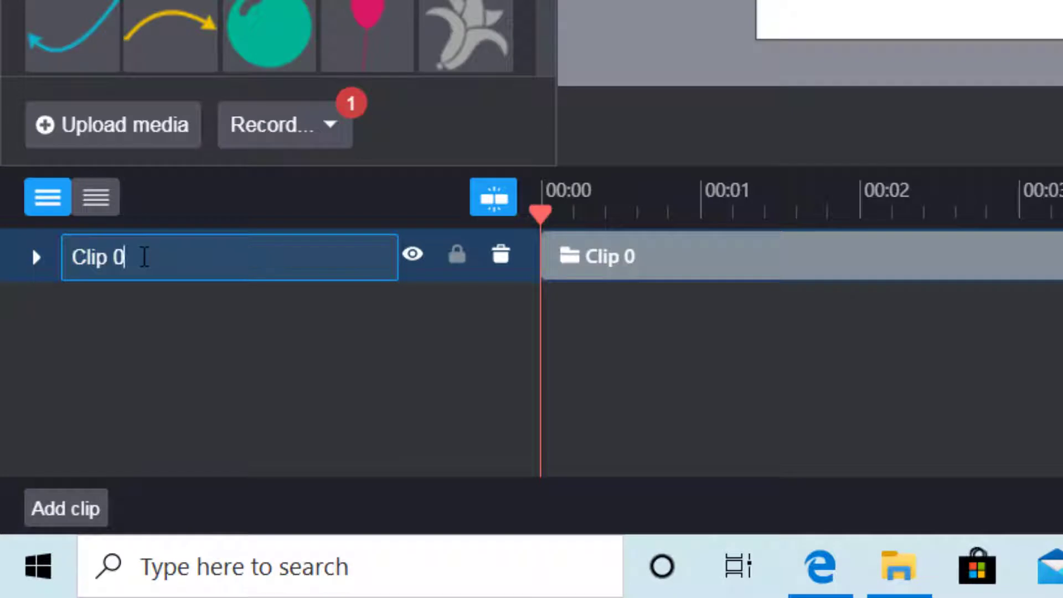
{"action": "key", "text": "BackSpace"}
{"action": "type", "text": "1."}
{"action": "type", "text": "Gem"}
{"action": "key", "text": "BackSpace"}
{"action": "type", "text": "rms are"}
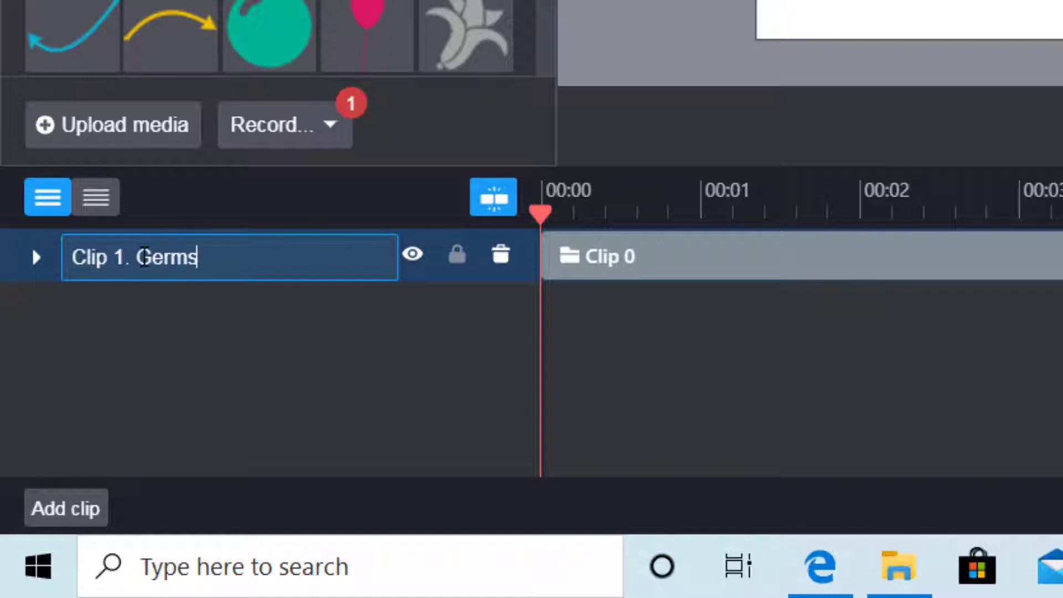
{"action": "type", "text": "r"}
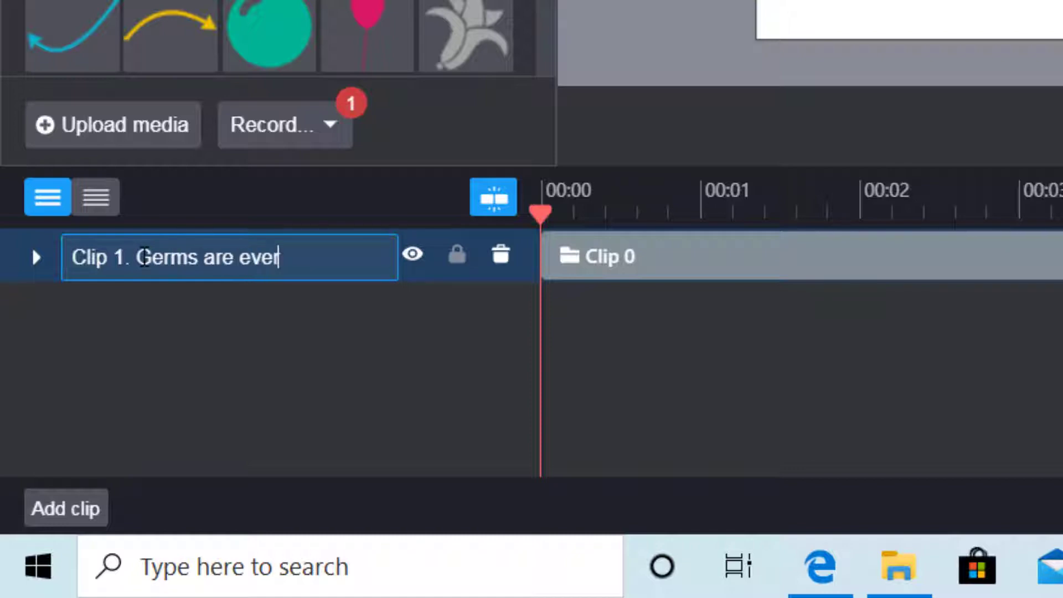
{"action": "type", "text": "ywhere."}
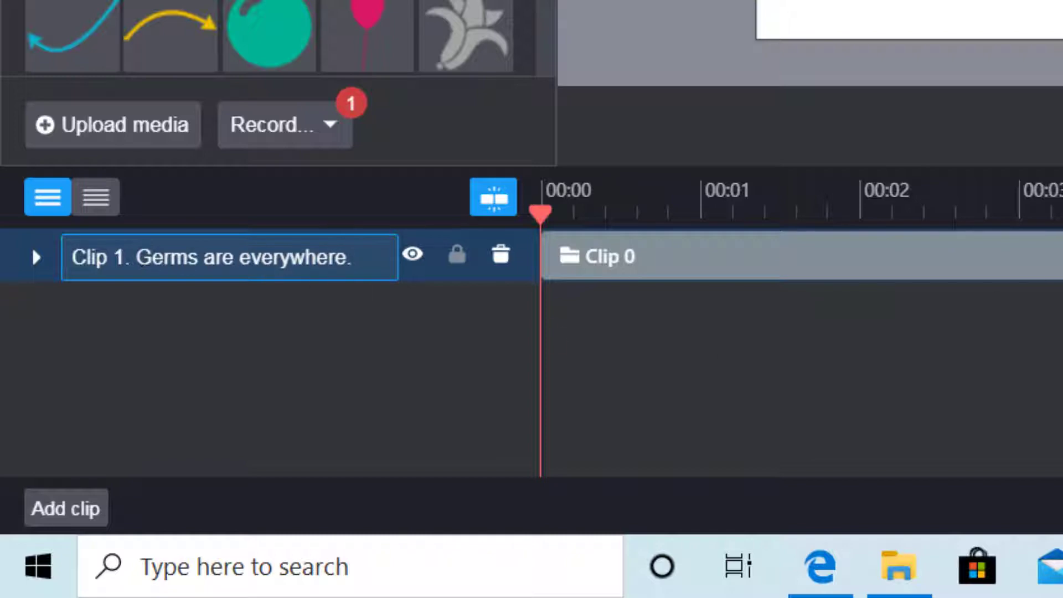
{"action": "key", "text": "Return"}
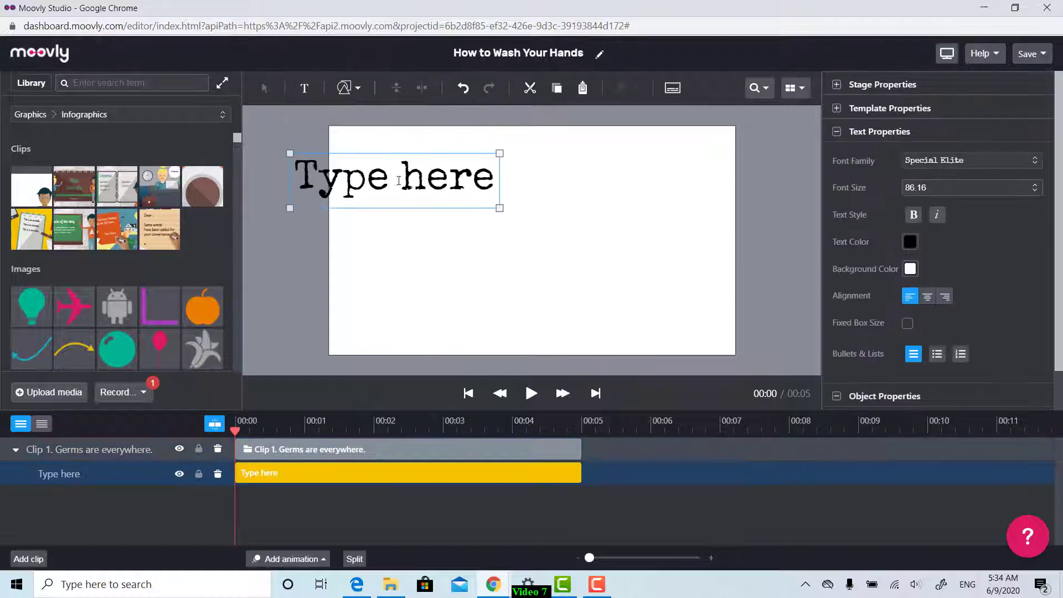
- Shrink the "Type here" text to a font size of about 67 inside the stage and view the available fonts
{"action": "left_click_drag", "start_coordinate": [493, 183], "coordinate": [521, 210]}
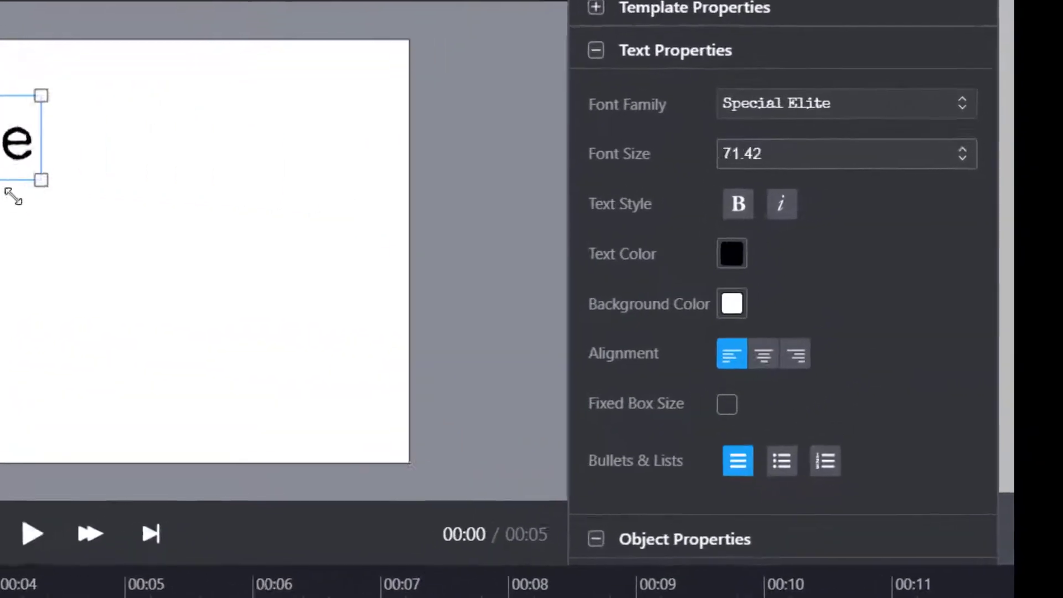
{"action": "mouse_move", "coordinate": [12, 196]}
{"action": "left_mouse_down"}
{"action": "mouse_move", "coordinate": [3, 166]}
{"action": "mouse_move", "coordinate": [121, 251]}
{"action": "mouse_move", "coordinate": [1, 212]}
{"action": "left_mouse_up"}
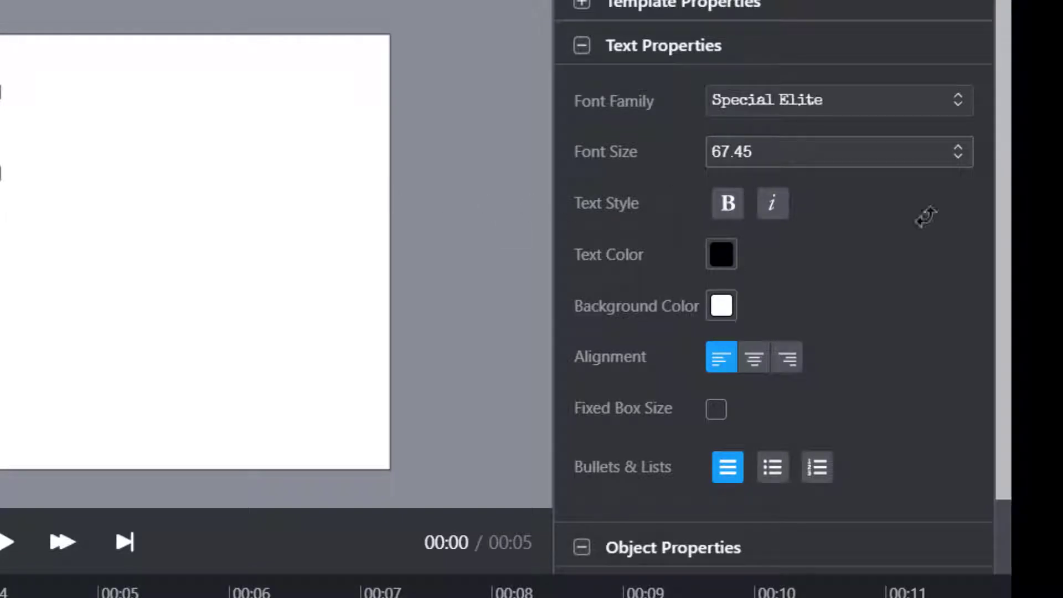
{"action": "left_click", "coordinate": [957, 104]}
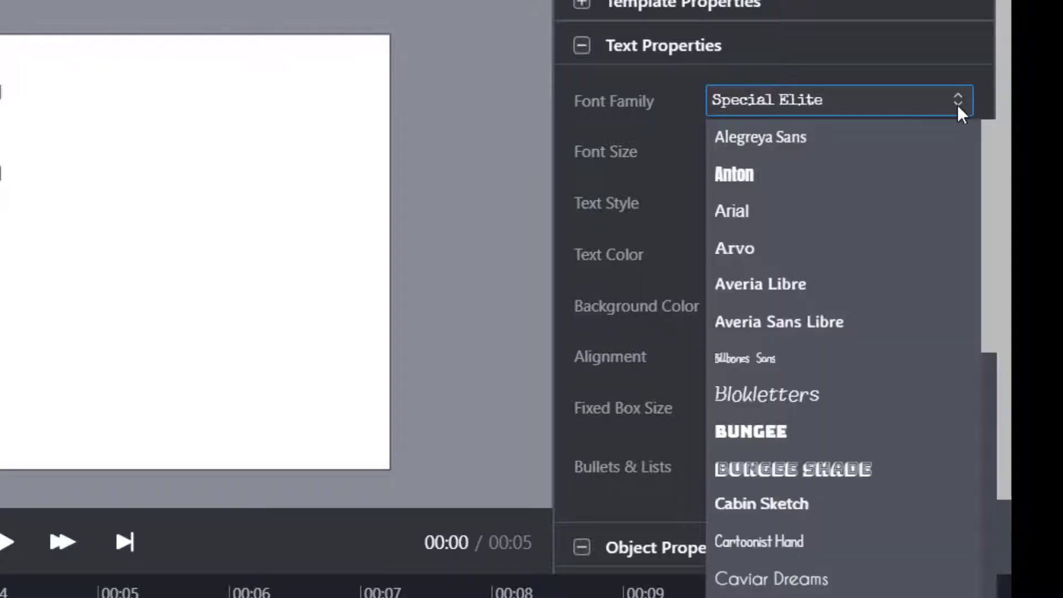
{"action": "left_click", "coordinate": [958, 105]}
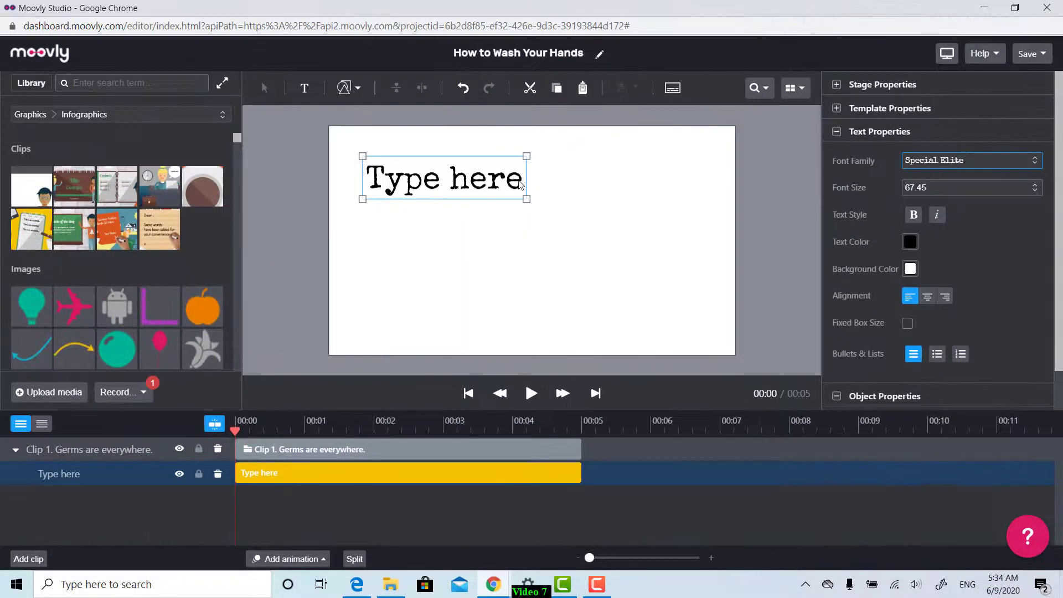
- Replace the "Type here" placeholder text on the stage with "Germs"
{"action": "double_click", "coordinate": [516, 178]}
{"action": "left_click", "coordinate": [523, 177]}
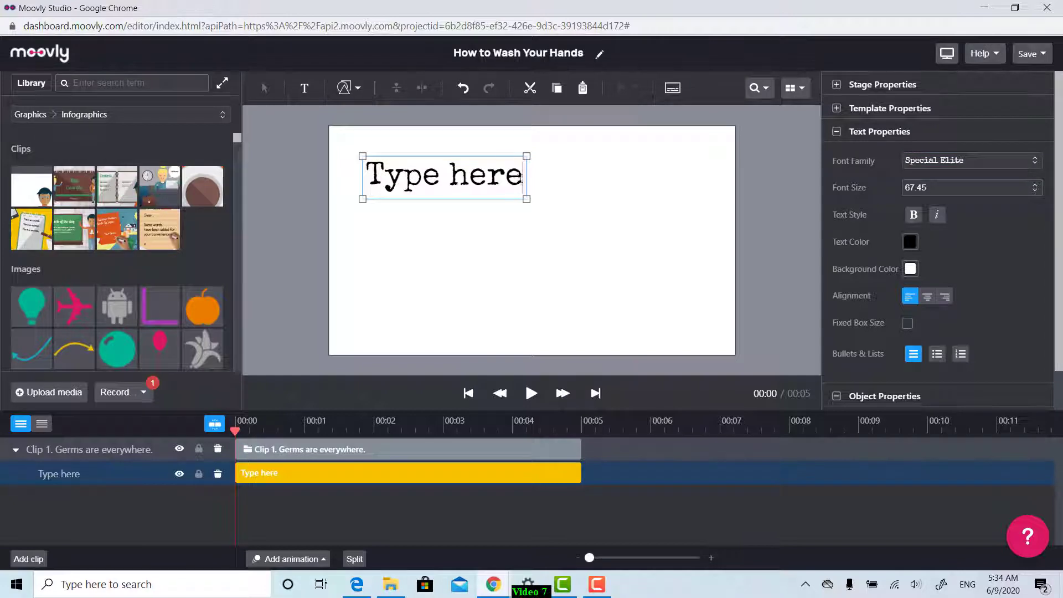
{"action": "left_click_drag", "start_coordinate": [523, 177], "coordinate": [365, 176]}
{"action": "type", "text": "Germs"}
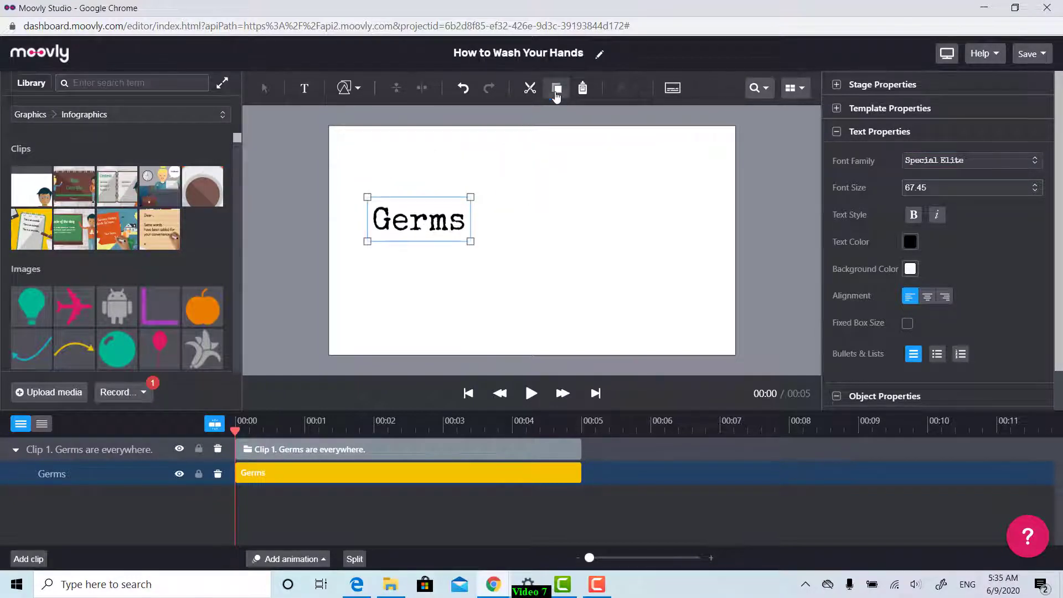
- Duplicate the "Germs" text object and place the copy directly to the right of the original
{"action": "left_click", "coordinate": [583, 90]}
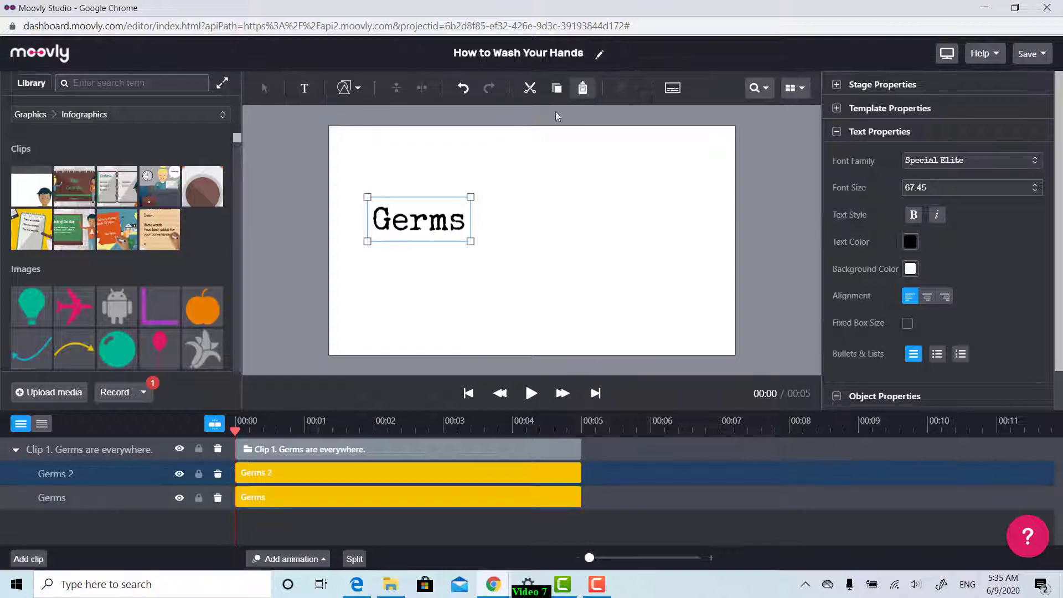
{"action": "left_click_drag", "start_coordinate": [460, 214], "coordinate": [533, 216]}
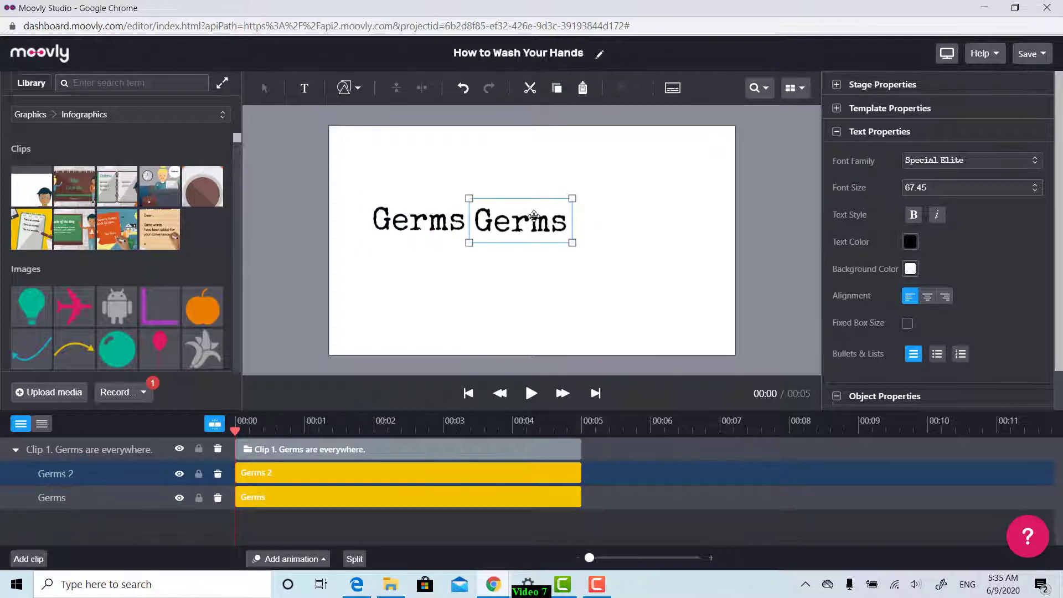
- Paste a third "Germs" text object, place it below the other two, and shift the second copy slightly away from the first
{"action": "left_click", "coordinate": [583, 89]}
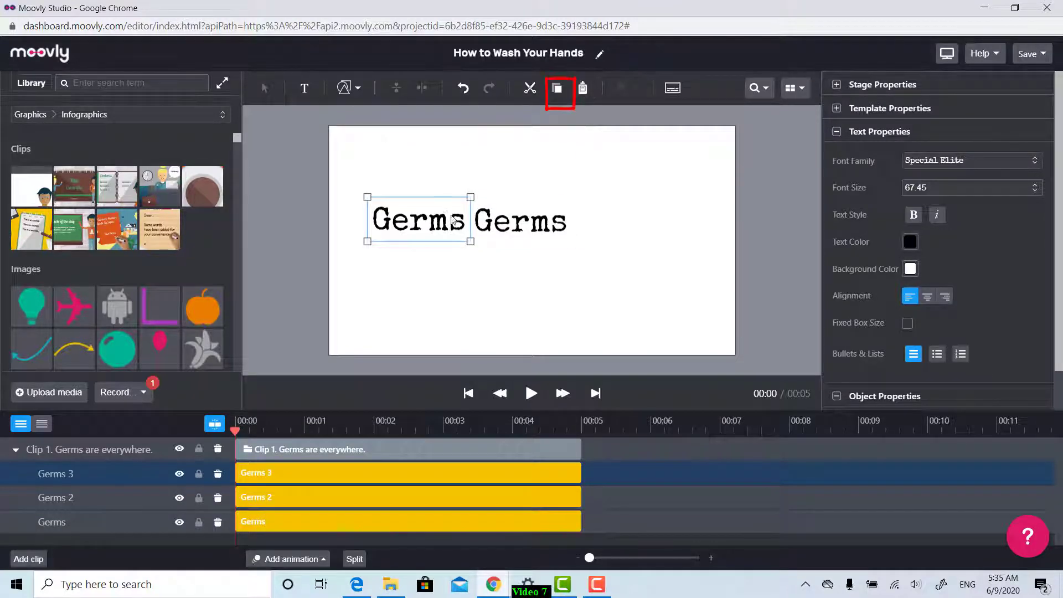
{"action": "mouse_move", "coordinate": [457, 219]}
{"action": "left_mouse_down"}
{"action": "mouse_move", "coordinate": [517, 255]}
{"action": "mouse_move", "coordinate": [506, 268]}
{"action": "left_mouse_up"}
{"action": "left_click", "coordinate": [530, 227]}
{"action": "left_click_drag", "start_coordinate": [530, 227], "coordinate": [544, 226]}
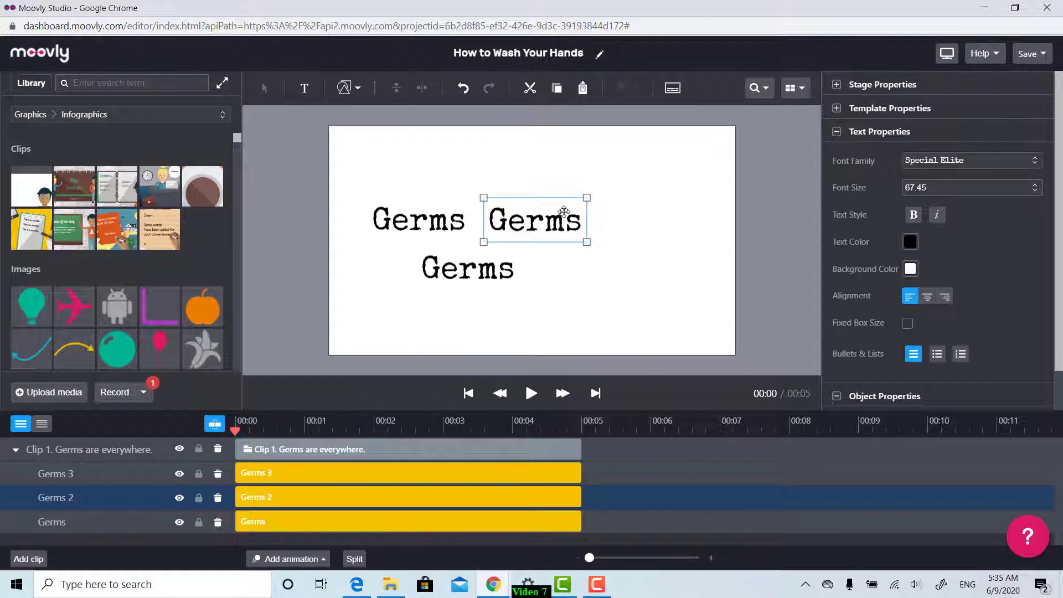
- Replace the text of the second "Germs" copy on the first line with "are"
{"action": "double_click", "coordinate": [564, 211]}
{"action": "key", "text": "BackSpace"}
{"action": "key", "text": "BackSpace"}
{"action": "key", "text": "BackSpace"}
{"action": "key", "text": "BackSpace"}
{"action": "key", "text": "BackSpace"}
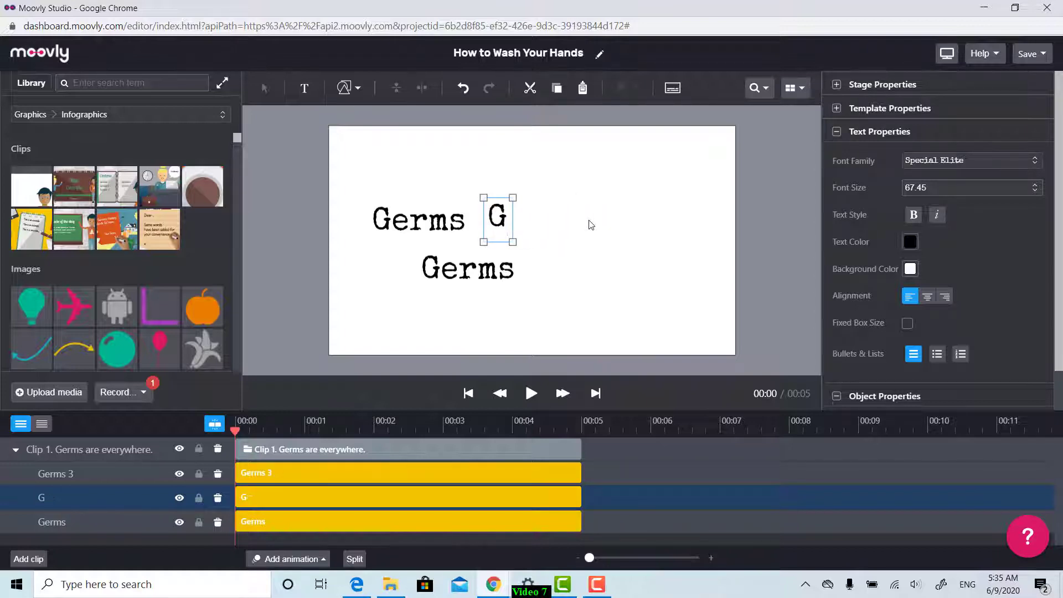
{"action": "type", "text": "are"}
- Replace the text of the "Germs" copy on the second line with "everywhere"
{"action": "double_click", "coordinate": [537, 268]}
{"action": "key", "text": "BackSpace"}
{"action": "key", "text": "BackSpace"}
{"action": "key", "text": "BackSpace"}
{"action": "key", "text": "BackSpace"}
{"action": "key", "text": "BackSpace"}
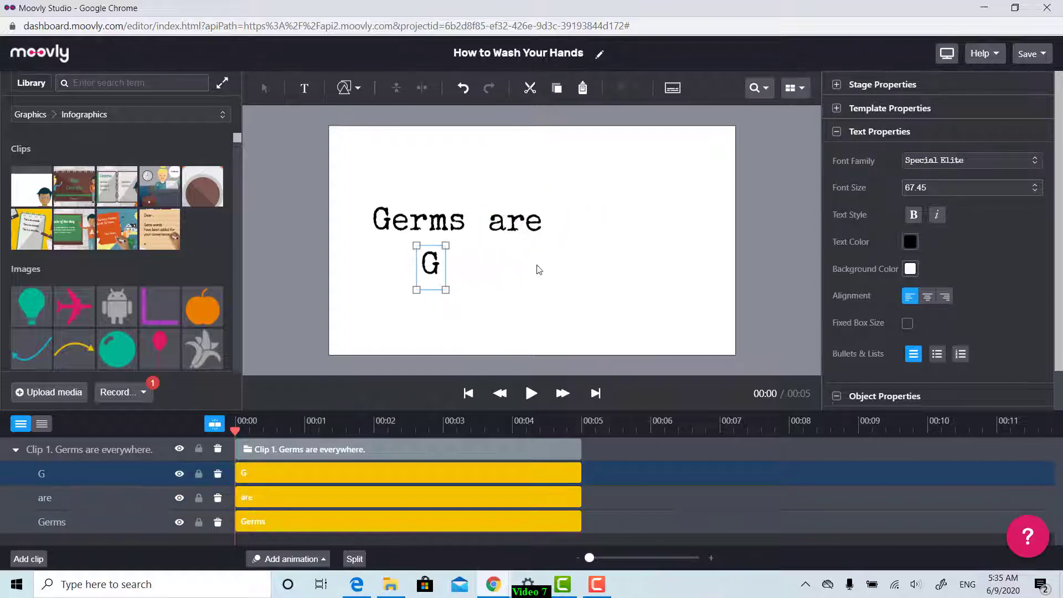
{"action": "type", "text": "everywhere"}
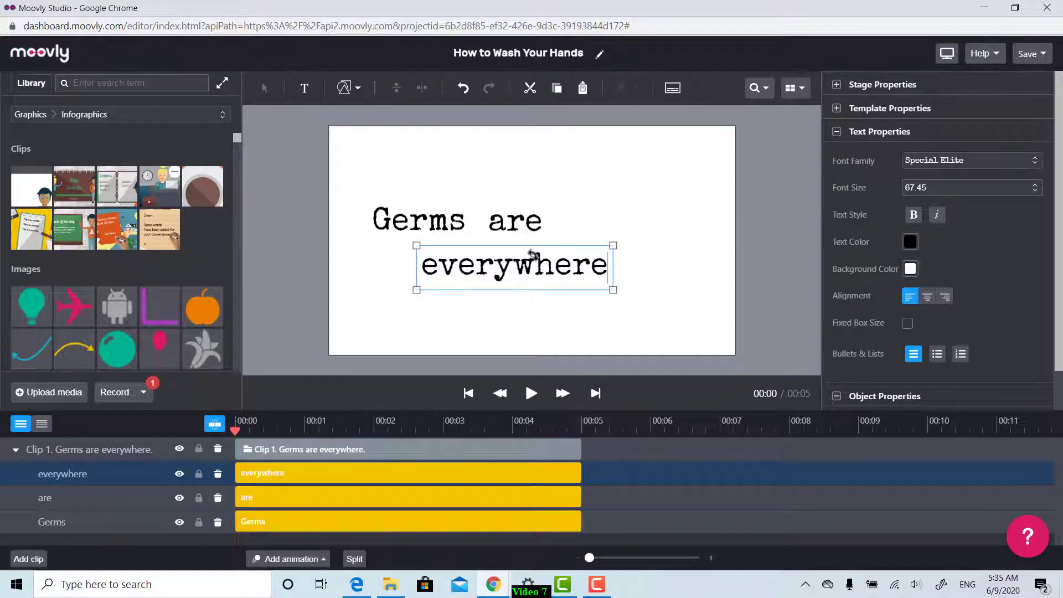
- Move "Germs" and "are" together toward the middle of the stage and adjust "everywhere" beneath them
{"action": "left_click", "coordinate": [438, 214]}
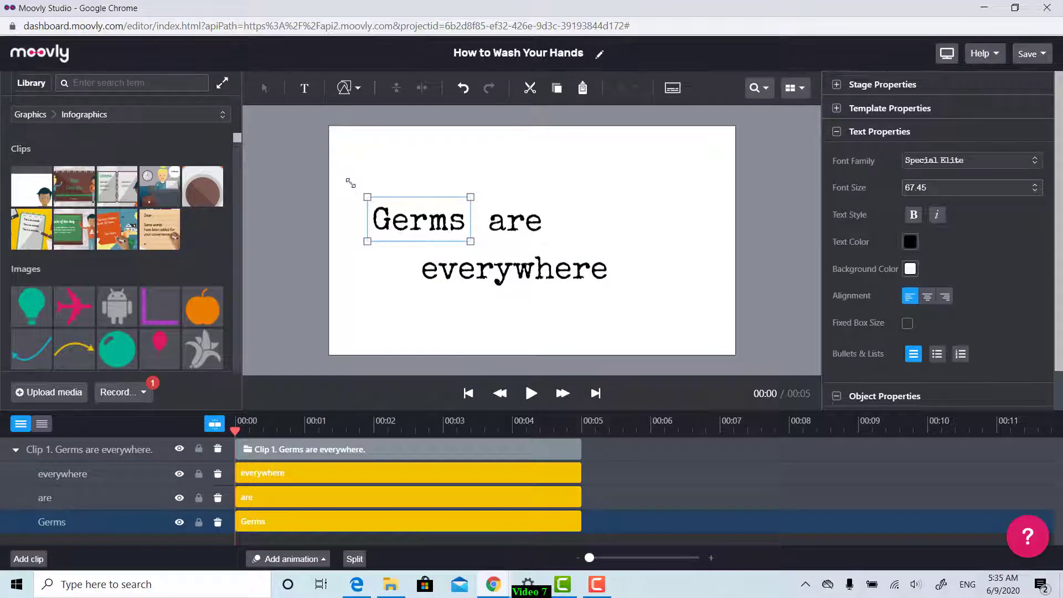
{"action": "left_click_drag", "start_coordinate": [352, 183], "coordinate": [357, 187]}
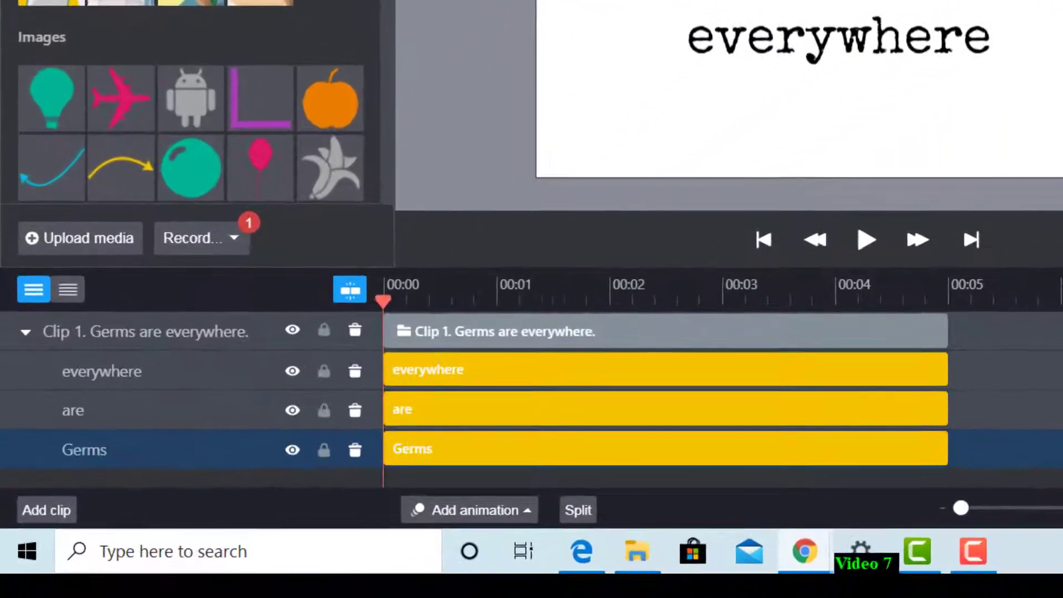
{"action": "key", "text": "Escape"}
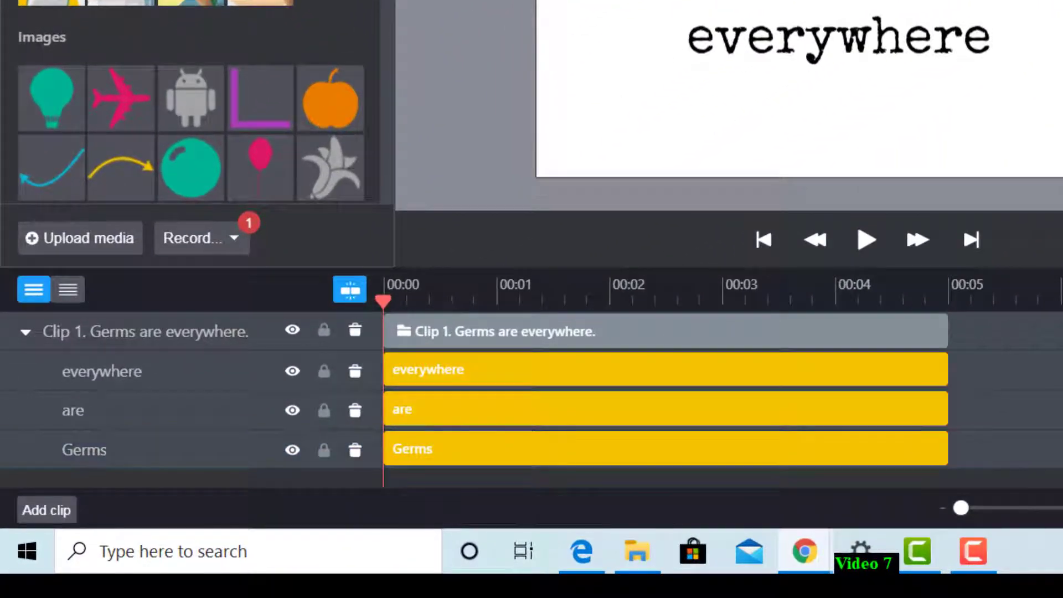
{"action": "left_click_drag", "start_coordinate": [587, 1], "coordinate": [925, 0]}
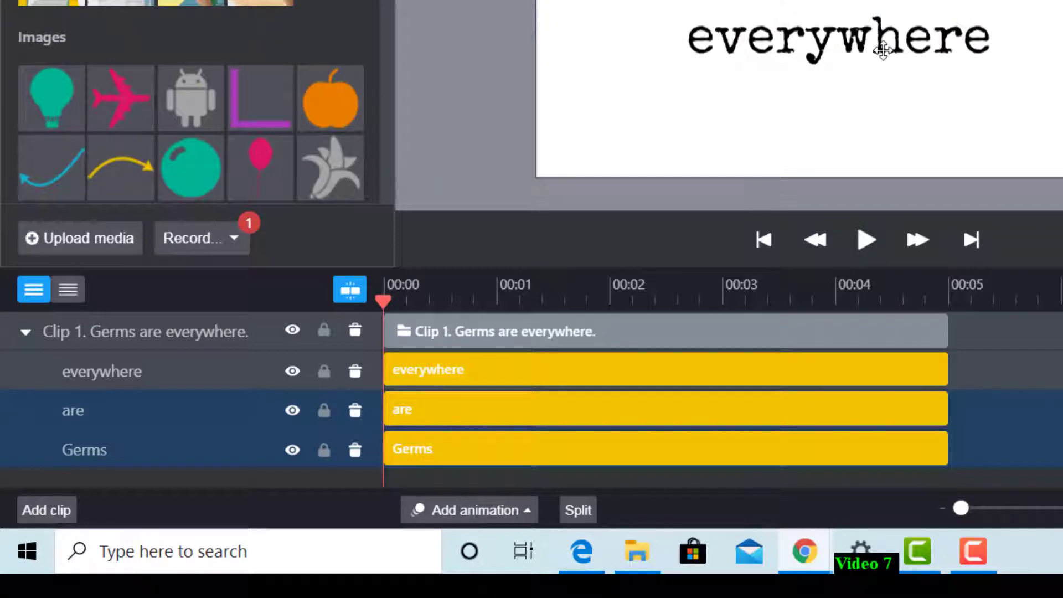
{"action": "left_click", "coordinate": [882, 50]}
{"action": "mouse_move", "coordinate": [882, 40]}
{"action": "left_mouse_down"}
{"action": "mouse_move", "coordinate": [912, 38]}
{"action": "mouse_move", "coordinate": [901, 38]}
{"action": "left_mouse_up"}
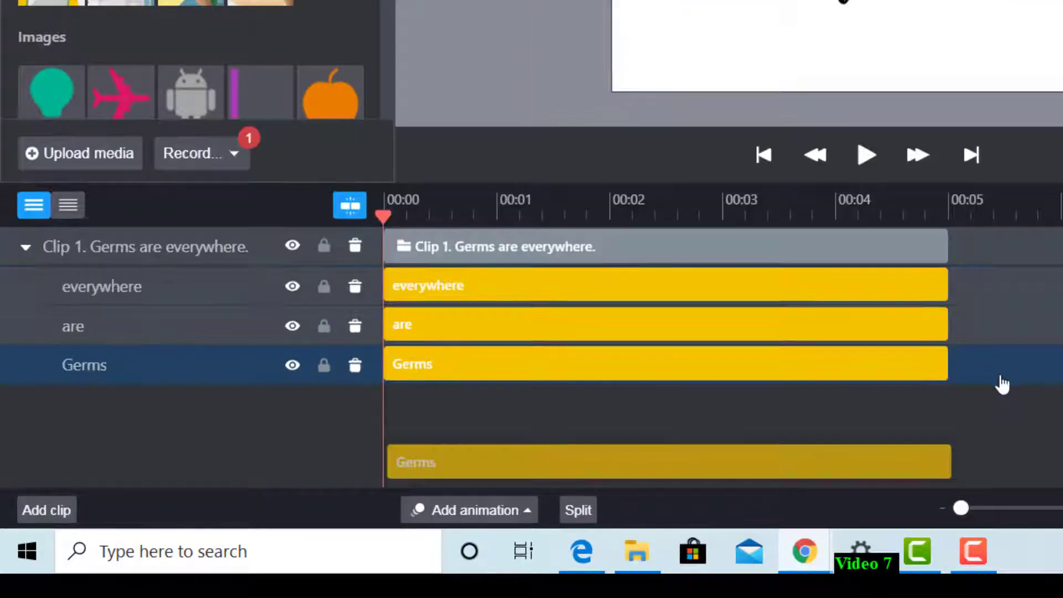
{"action": "left_click_drag", "start_coordinate": [1001, 383], "coordinate": [901, 379]}
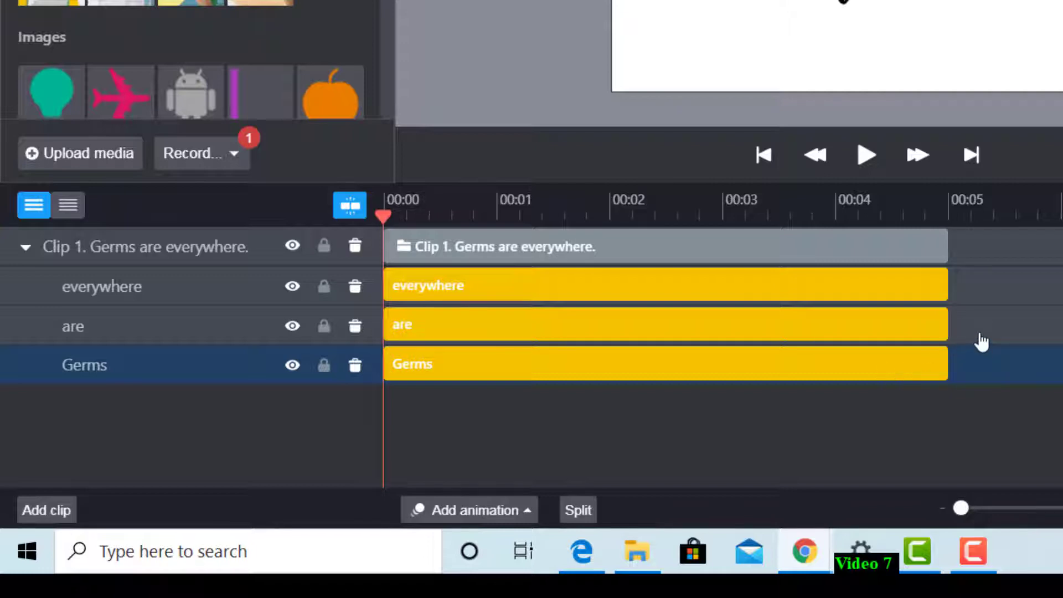
{"action": "left_click", "coordinate": [941, 325]}
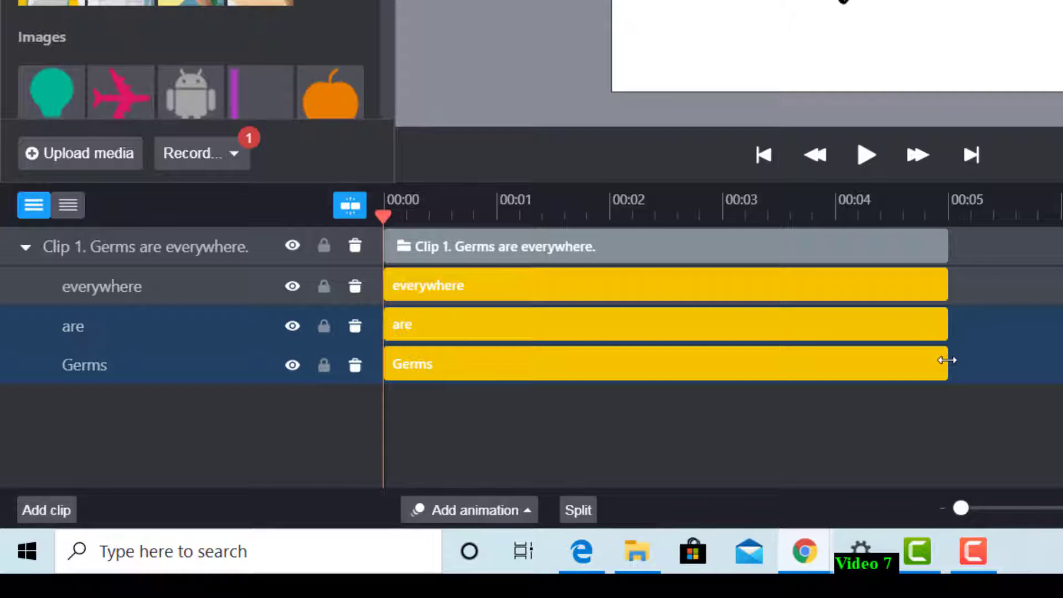
{"action": "mouse_move", "coordinate": [947, 360]}
{"action": "left_mouse_down"}
{"action": "mouse_move", "coordinate": [1028, 366]}
{"action": "mouse_move", "coordinate": [961, 370]}
{"action": "left_mouse_up"}
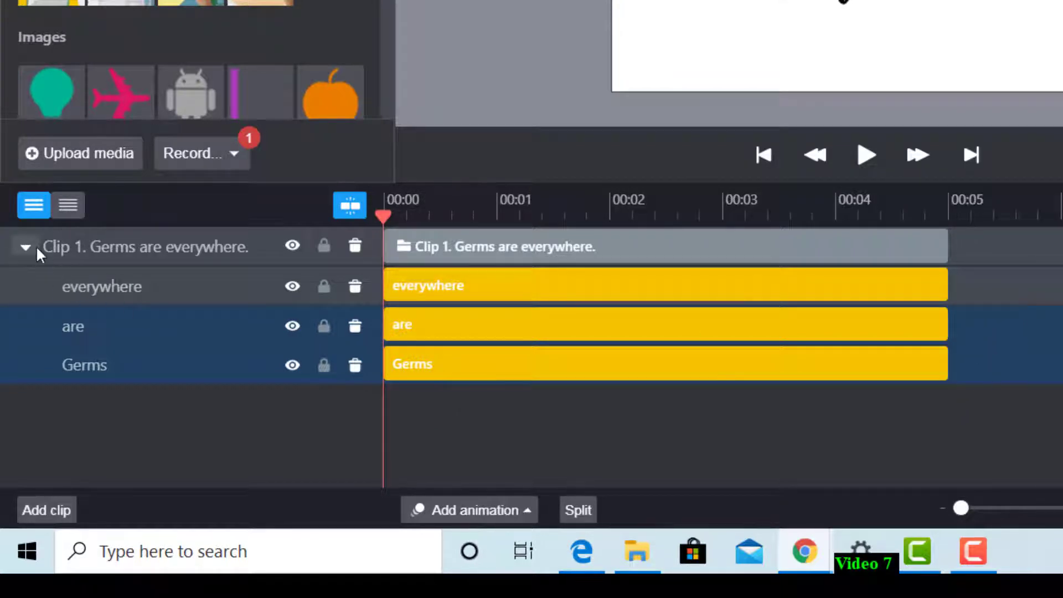
{"action": "left_click", "coordinate": [73, 250]}
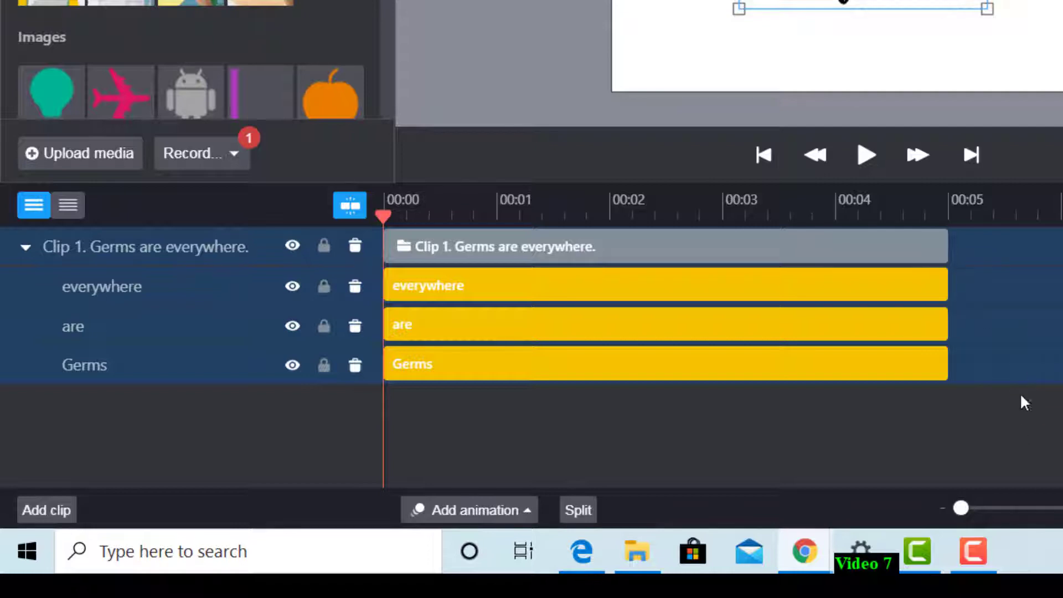
{"action": "key", "text": "Escape"}
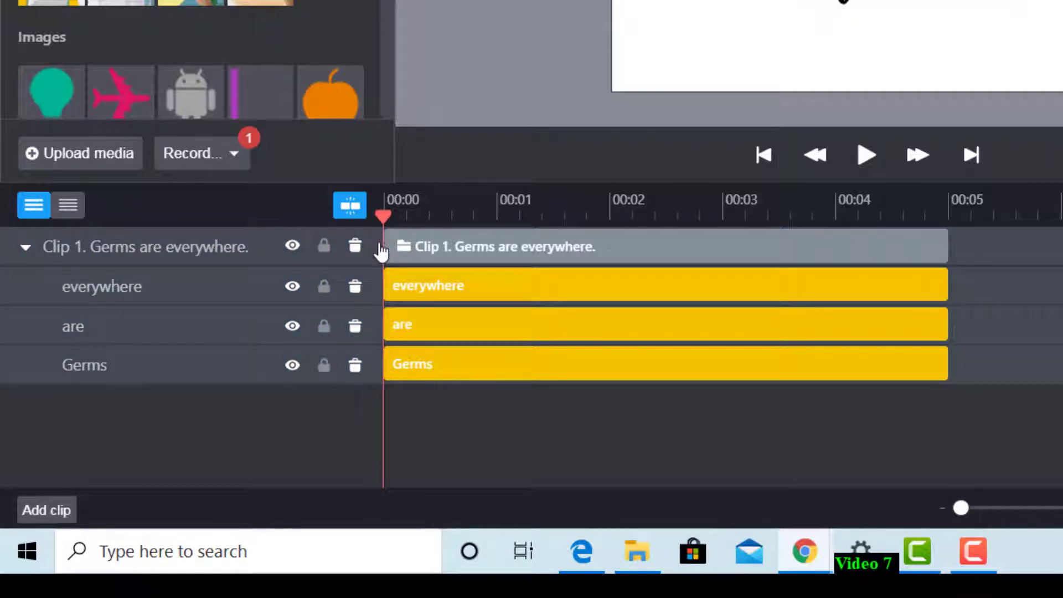
- Shift the whole "Clip 1. Germs are everywhere." along the timeline so it starts at 00:01
{"action": "left_click", "coordinate": [111, 248]}
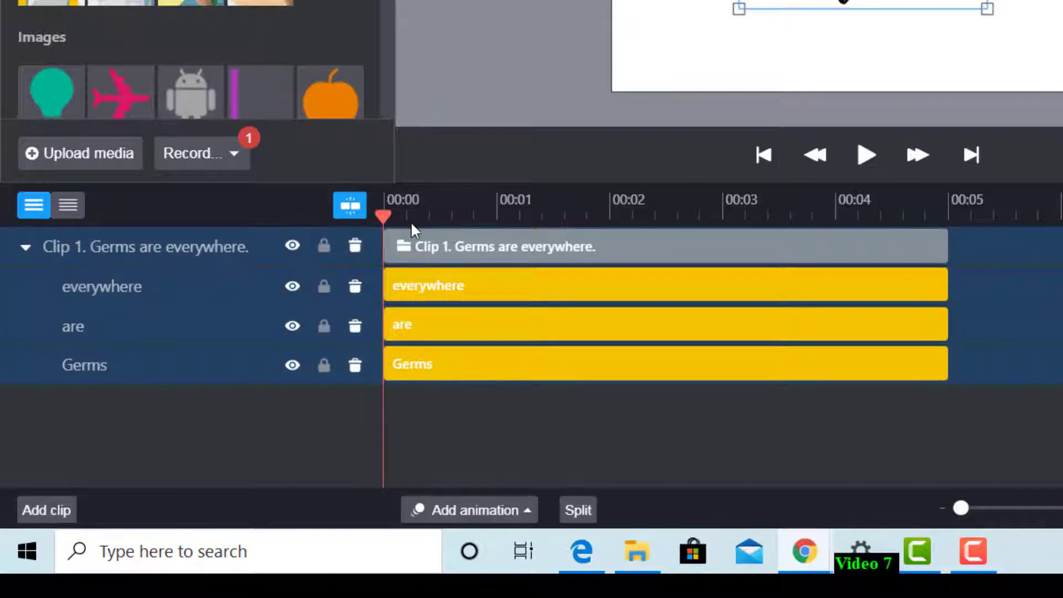
{"action": "left_click_drag", "start_coordinate": [397, 250], "coordinate": [511, 258]}
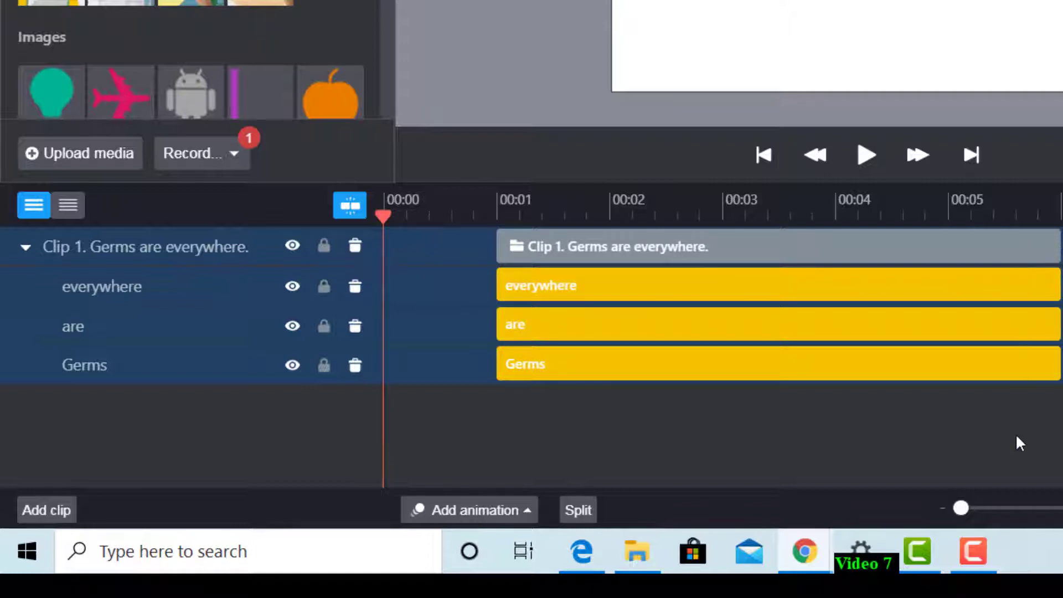
{"action": "left_click", "coordinate": [1012, 83]}
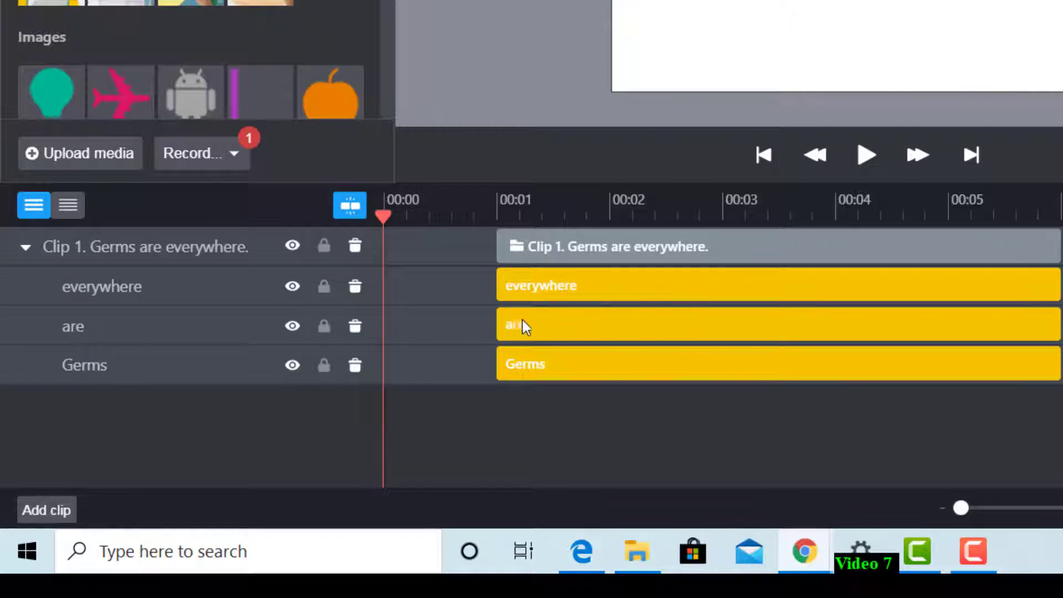
- Stagger the words on the timeline: start "are" at 00:03 and make "everywhere" run from 00:05 to 00:09
{"action": "left_click_drag", "start_coordinate": [495, 326], "coordinate": [713, 330]}
{"action": "left_click_drag", "start_coordinate": [498, 281], "coordinate": [955, 282]}
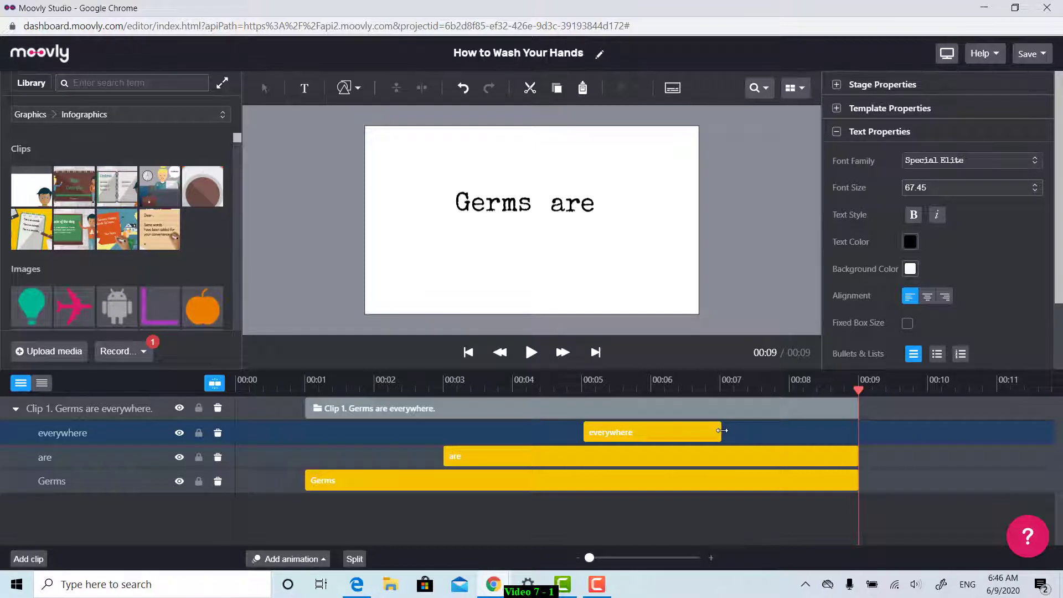
{"action": "left_click_drag", "start_coordinate": [728, 431], "coordinate": [848, 436]}
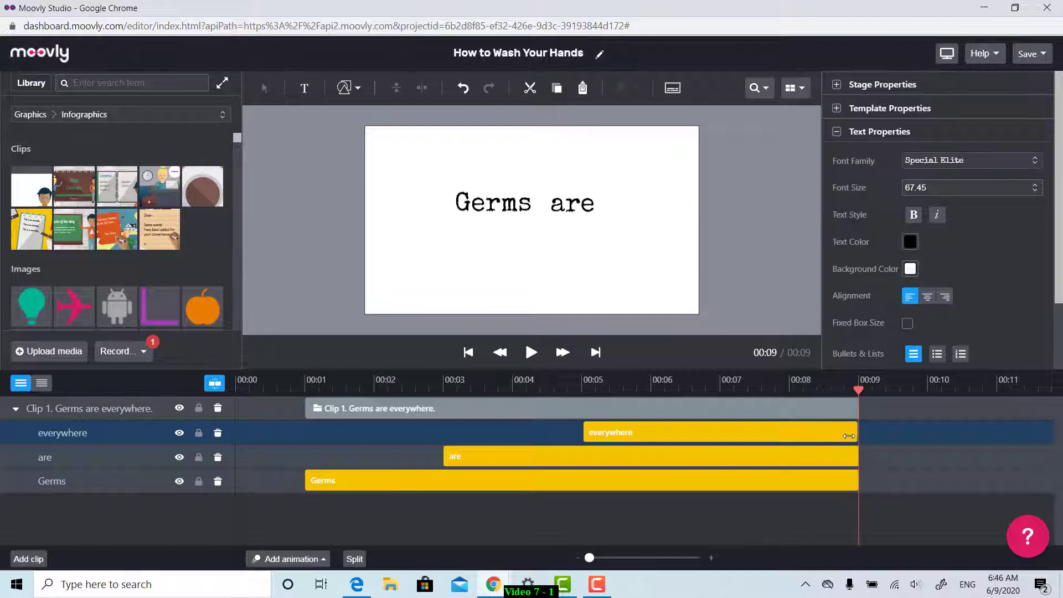
{"action": "left_click", "coordinate": [530, 352]}
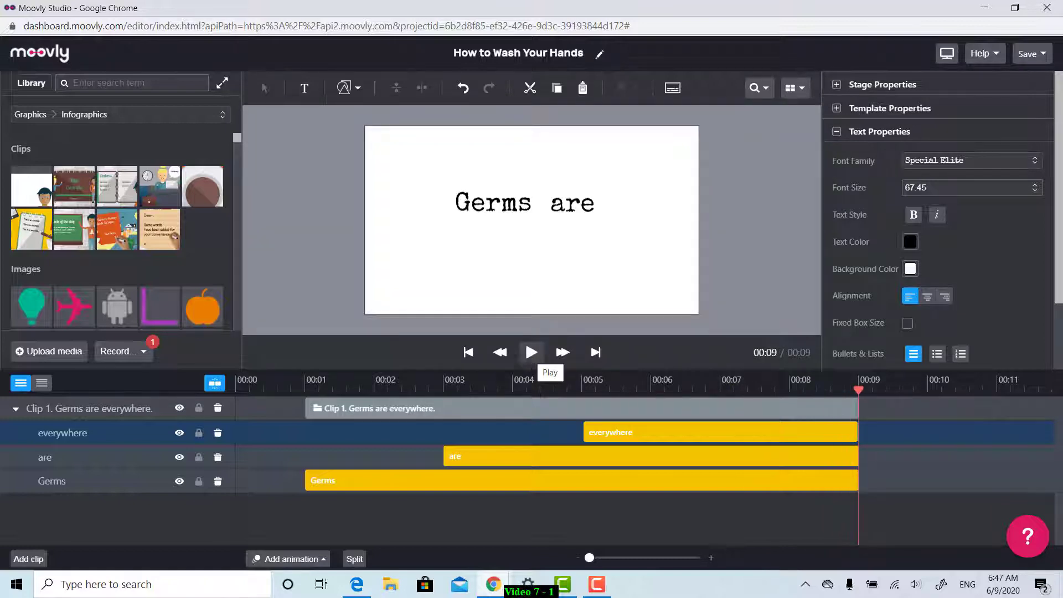
- Add a Typewriter in entrance animation to "Germs" and shorten it to end at about 00:02
{"action": "left_click", "coordinate": [352, 484]}
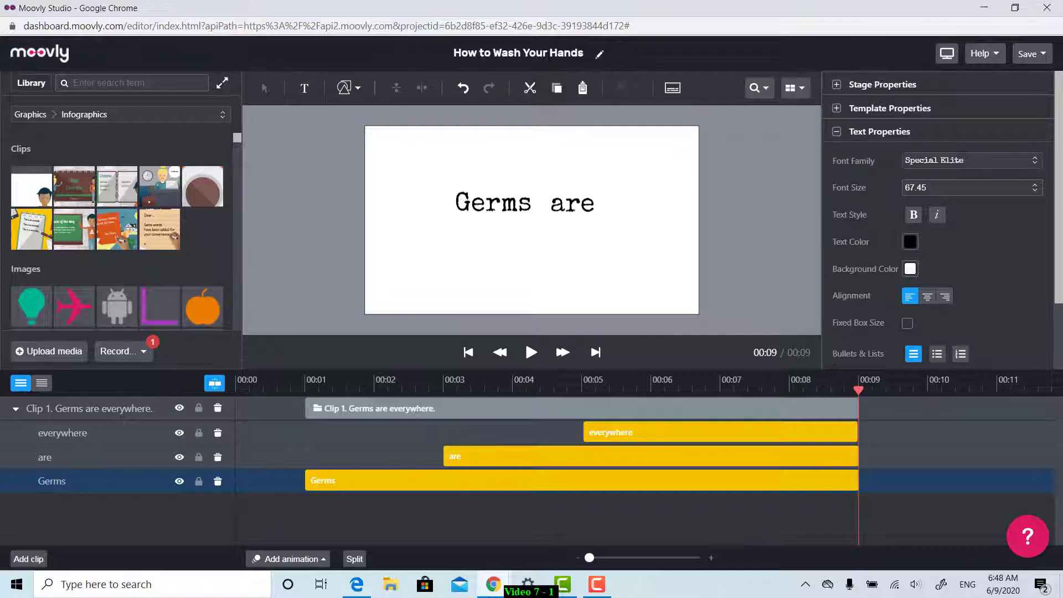
{"action": "left_click", "coordinate": [468, 352]}
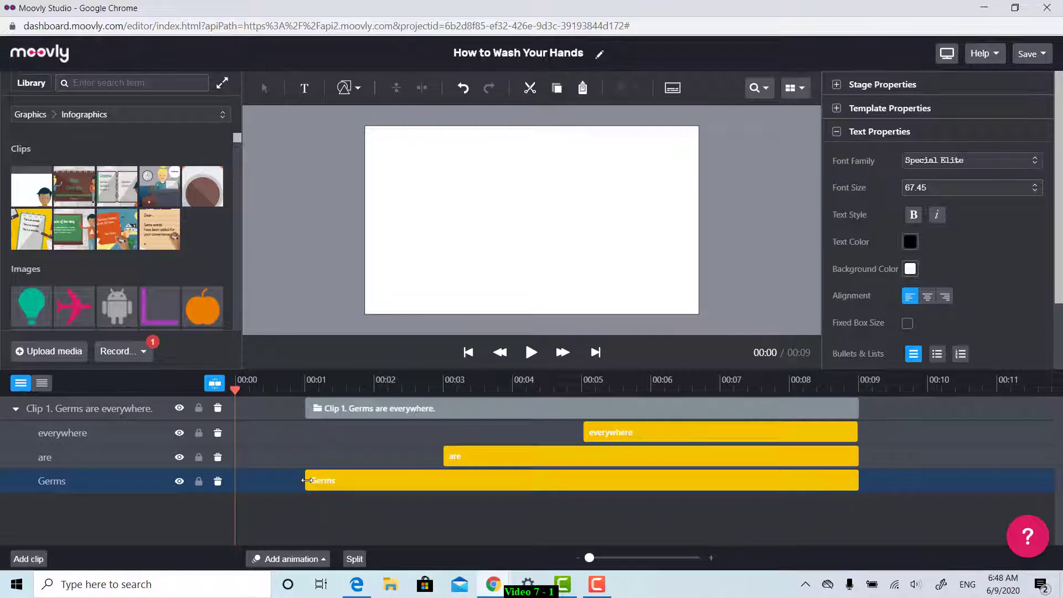
{"action": "left_click", "coordinate": [324, 557]}
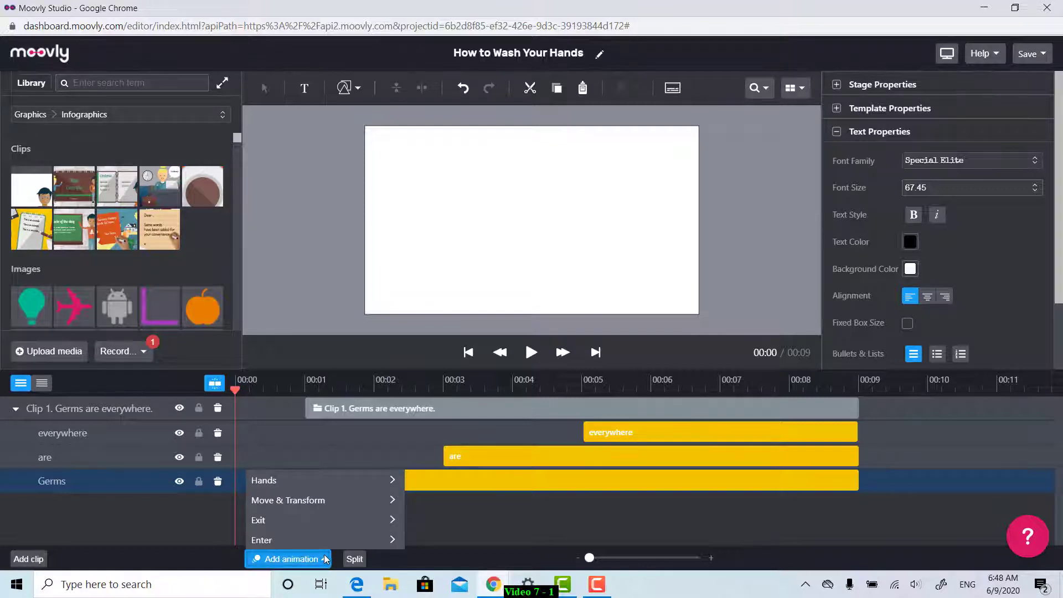
{"action": "mouse_move", "coordinate": [333, 542]}
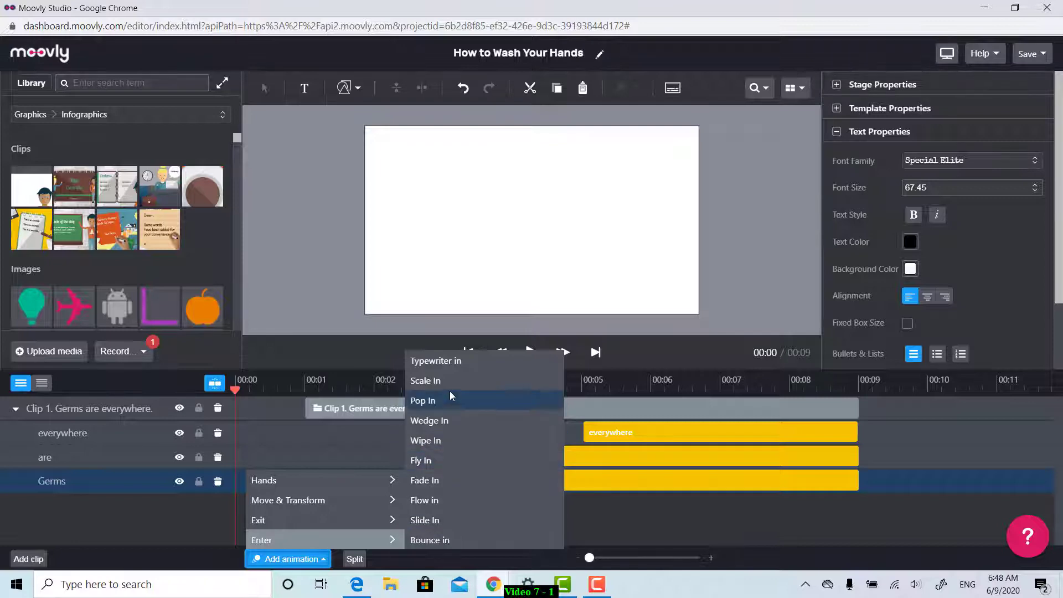
{"action": "left_click", "coordinate": [454, 364]}
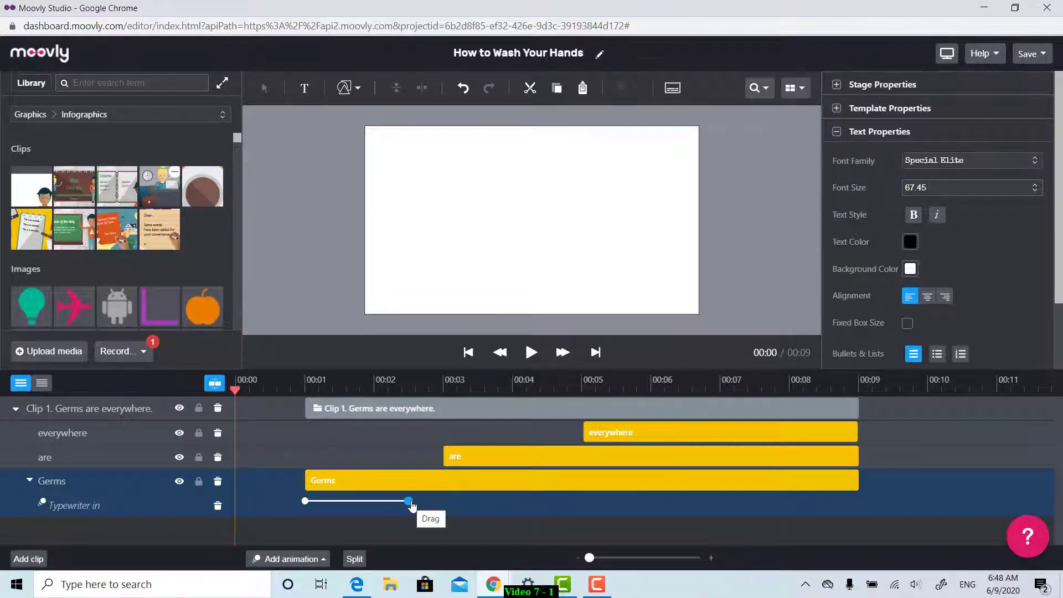
{"action": "left_click_drag", "start_coordinate": [411, 506], "coordinate": [383, 511]}
- Add a Move up animation to "Germs" starting at about 00:02 and shorten it to roughly half a second
{"action": "left_click", "coordinate": [322, 560]}
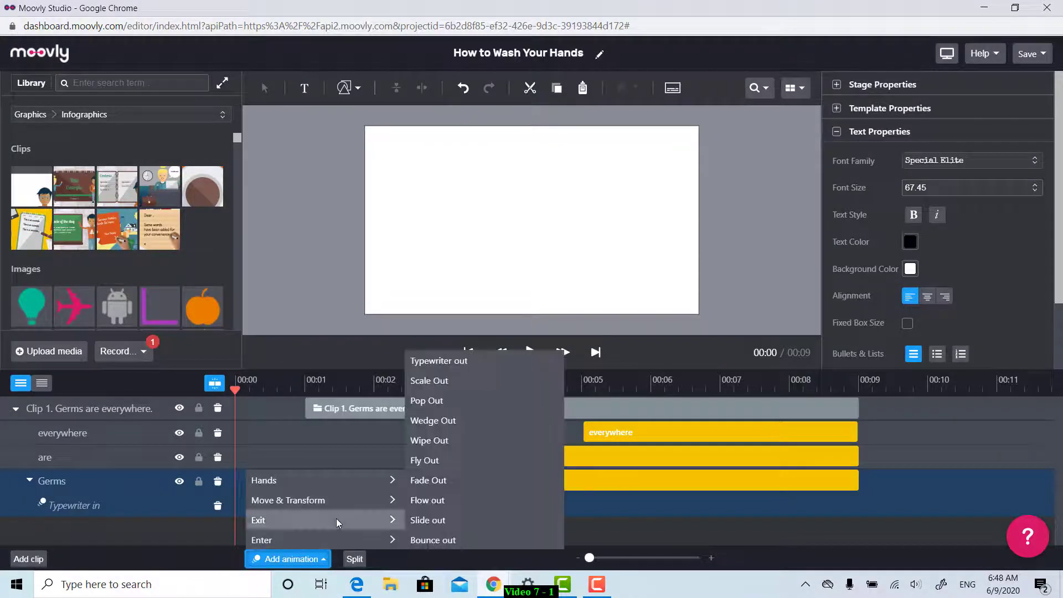
{"action": "mouse_move", "coordinate": [342, 508]}
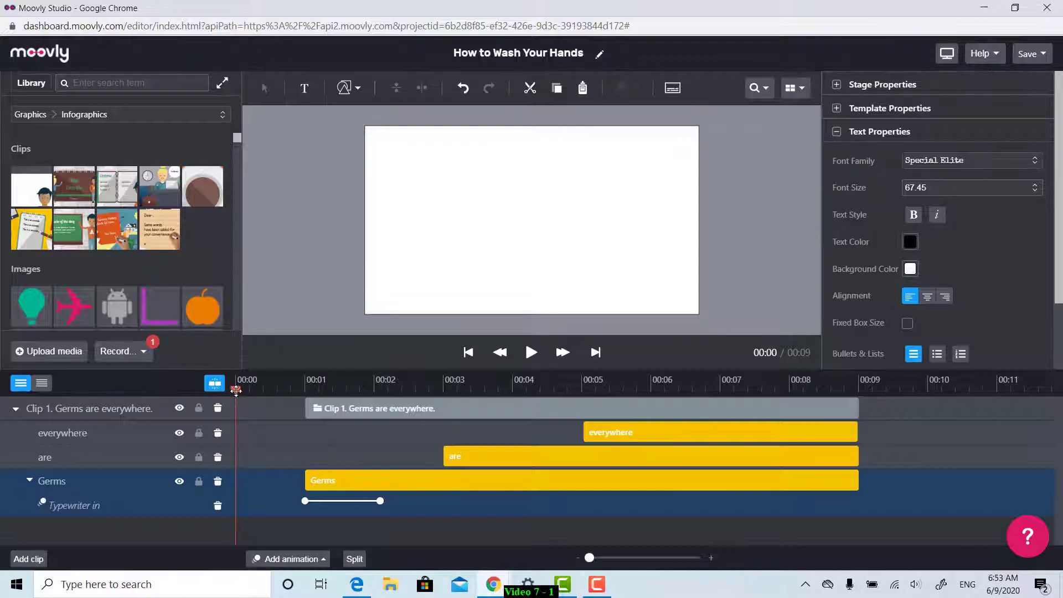
{"action": "left_click_drag", "start_coordinate": [242, 391], "coordinate": [392, 411]}
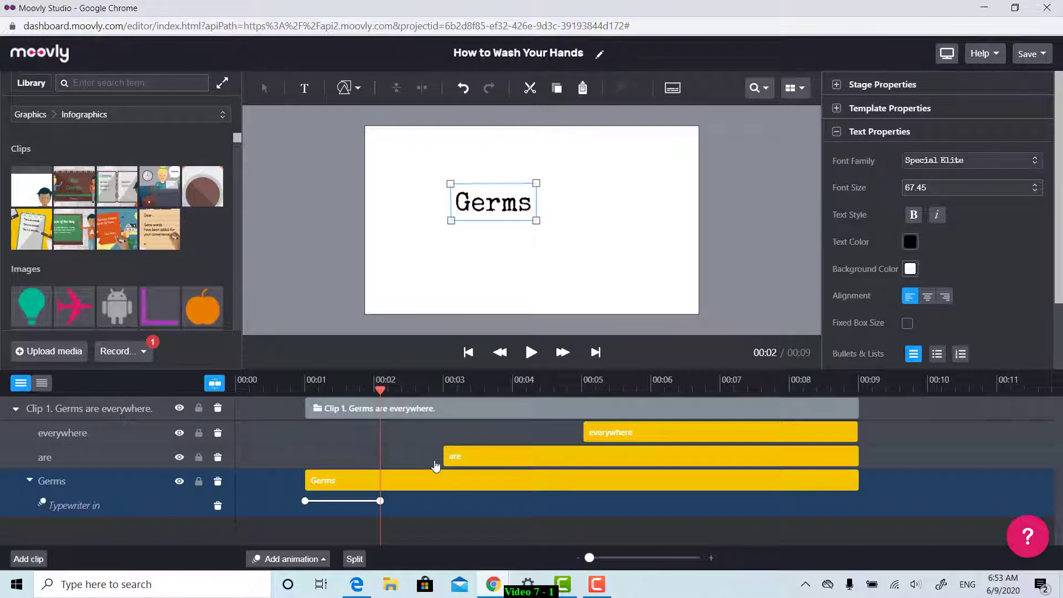
{"action": "left_click", "coordinate": [325, 559]}
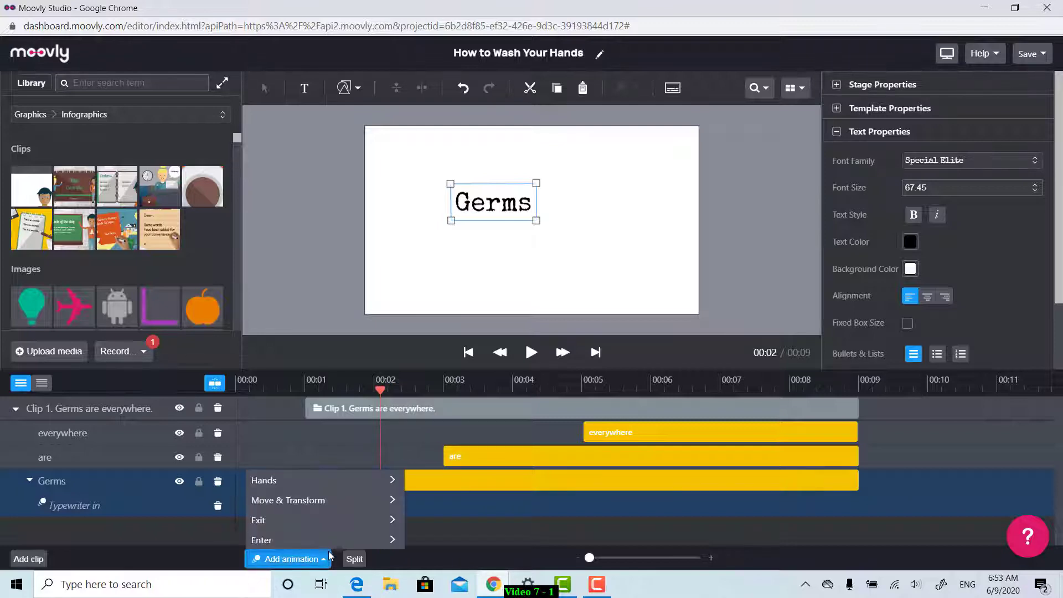
{"action": "mouse_move", "coordinate": [348, 500]}
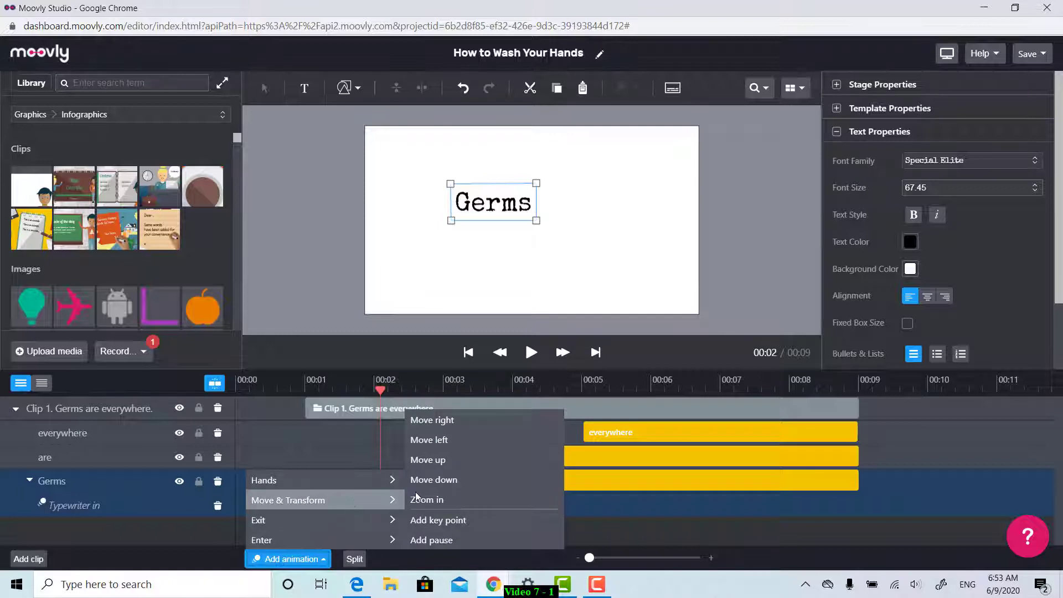
{"action": "left_click", "coordinate": [457, 464]}
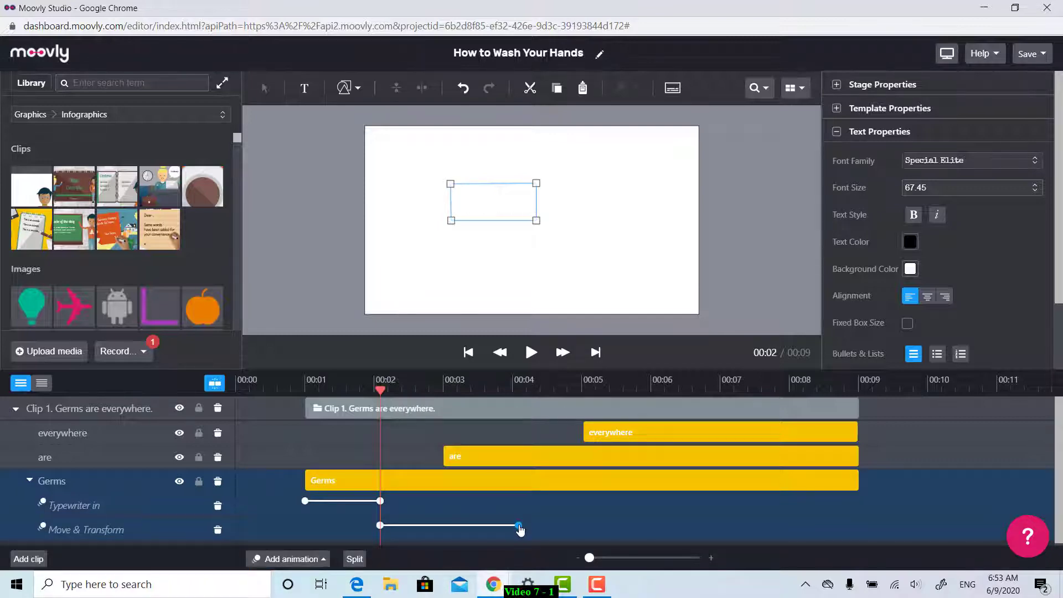
{"action": "left_click_drag", "start_coordinate": [519, 529], "coordinate": [416, 529]}
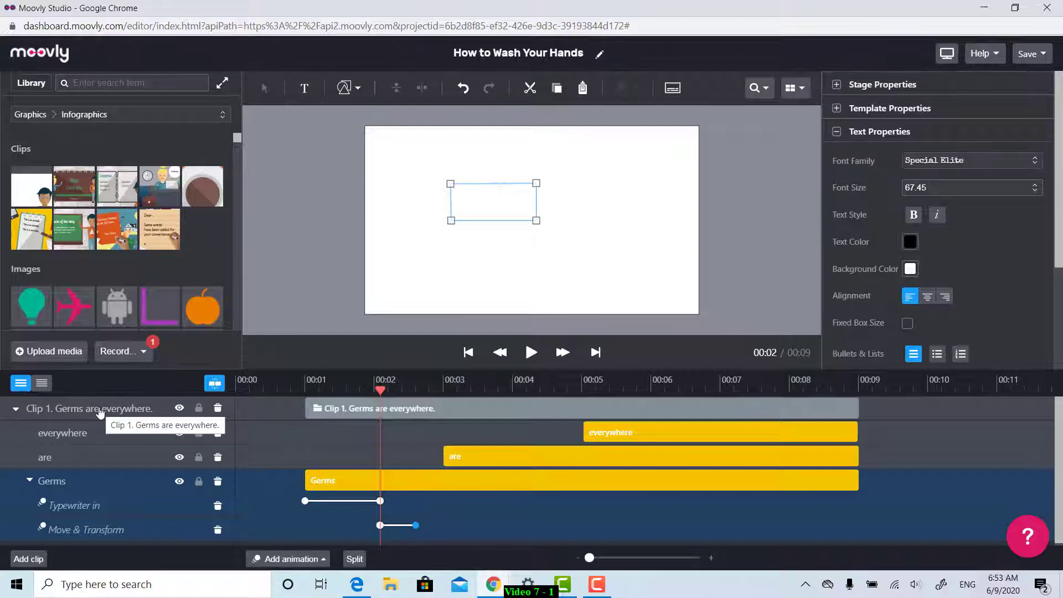
- Add a Fade Out exit animation to all words of "Clip 1. Germs are everywhere." at once
{"action": "left_click", "coordinate": [100, 410]}
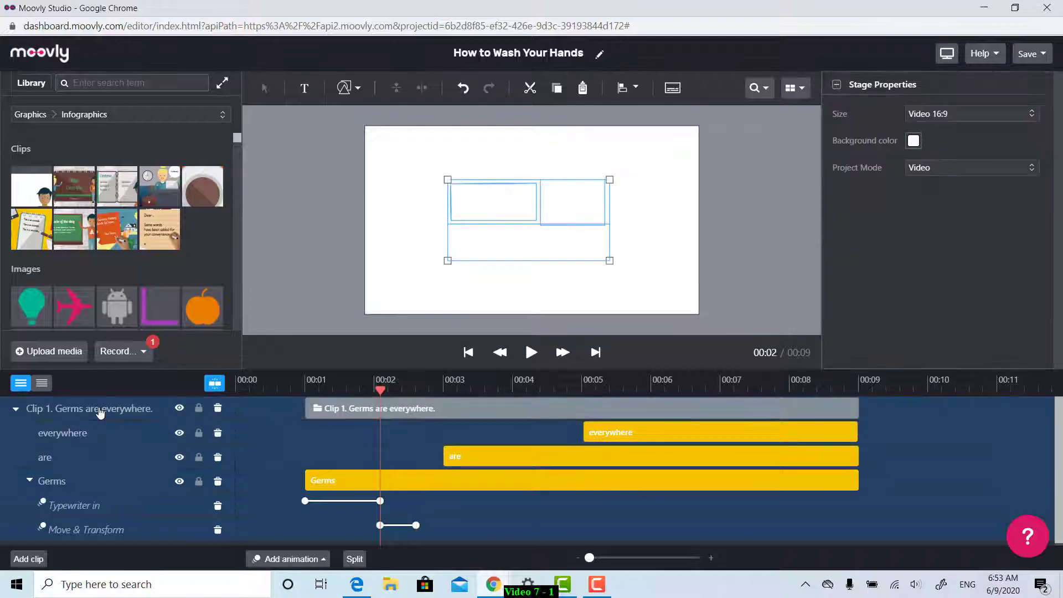
{"action": "left_click", "coordinate": [323, 560]}
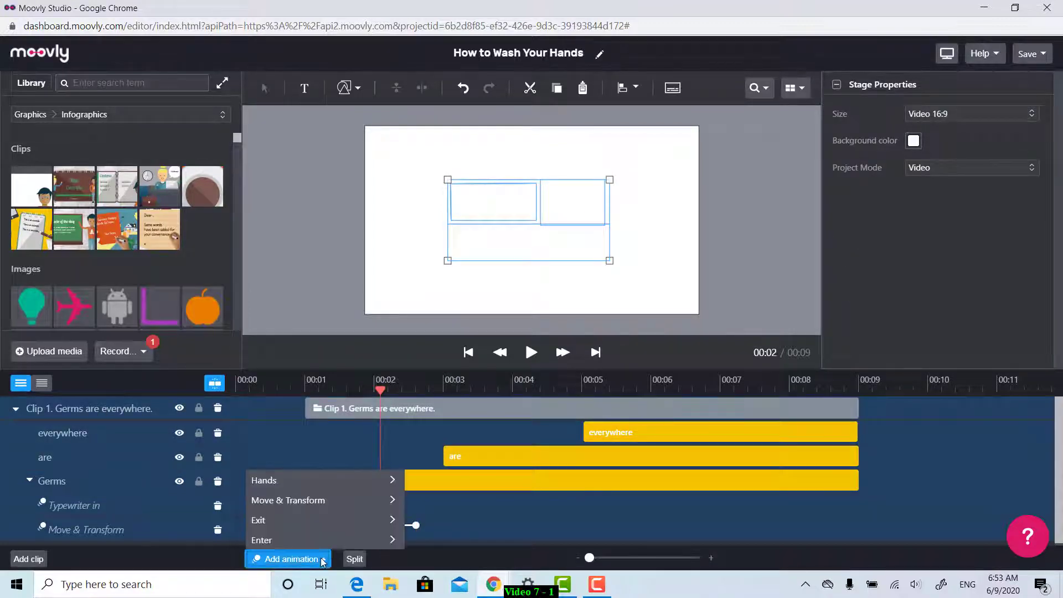
{"action": "mouse_move", "coordinate": [319, 522]}
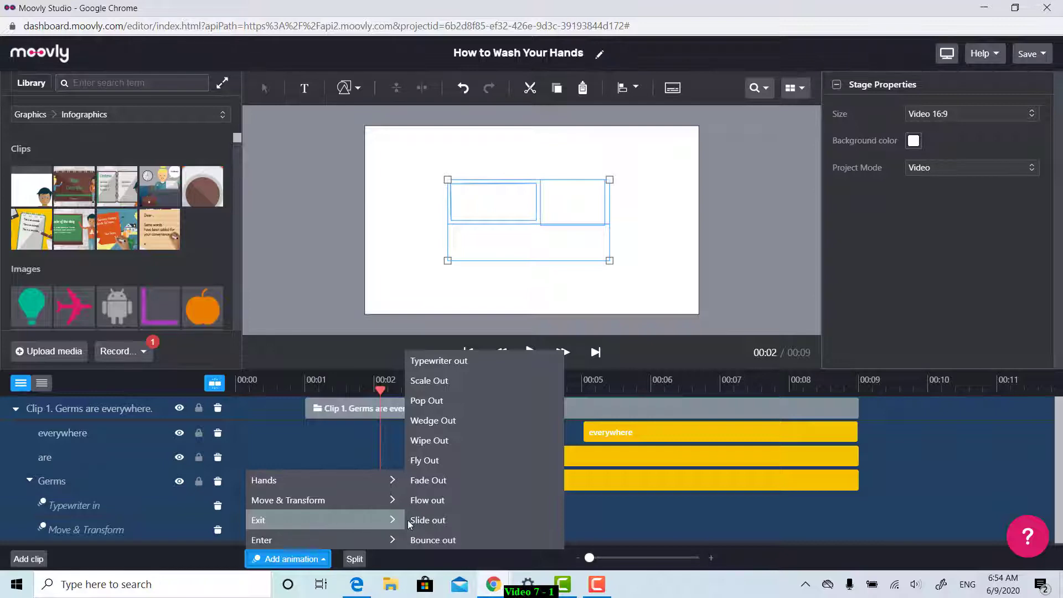
{"action": "left_click", "coordinate": [447, 481]}
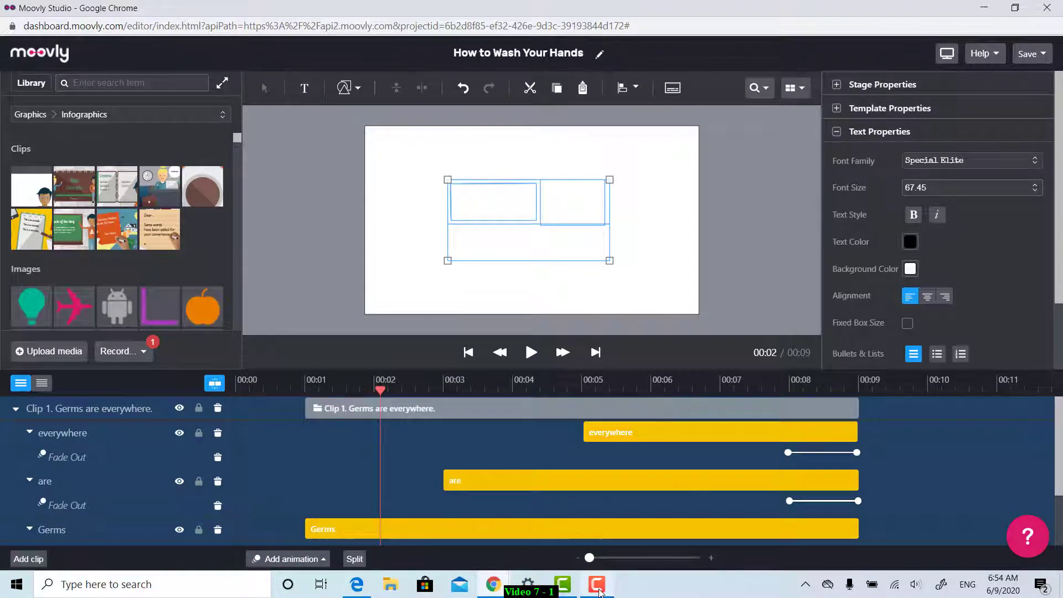
{"action": "mouse_move", "coordinate": [600, 591]}
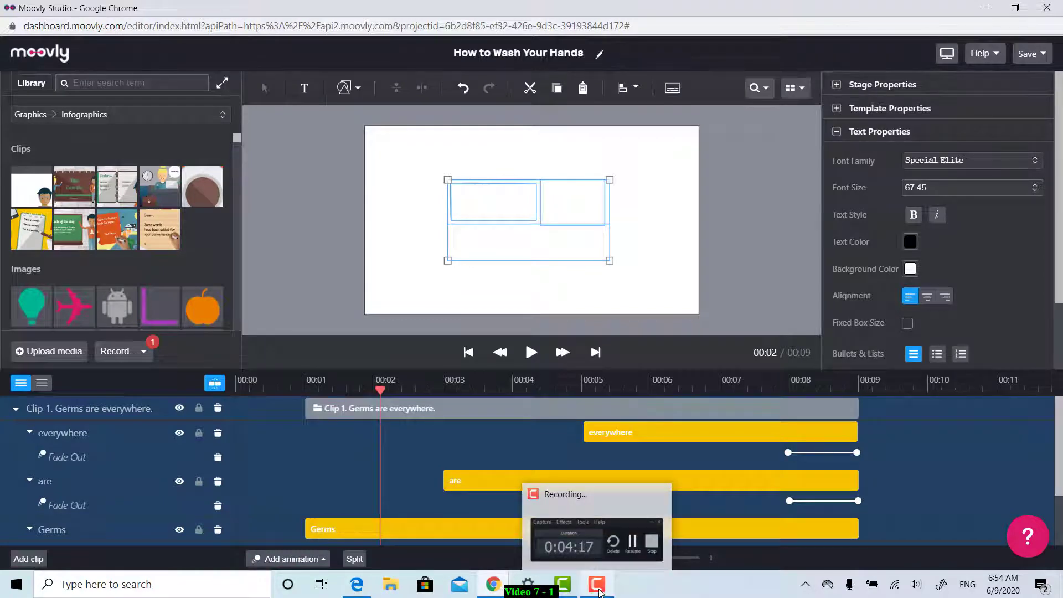
{"action": "left_click", "coordinate": [599, 591]}
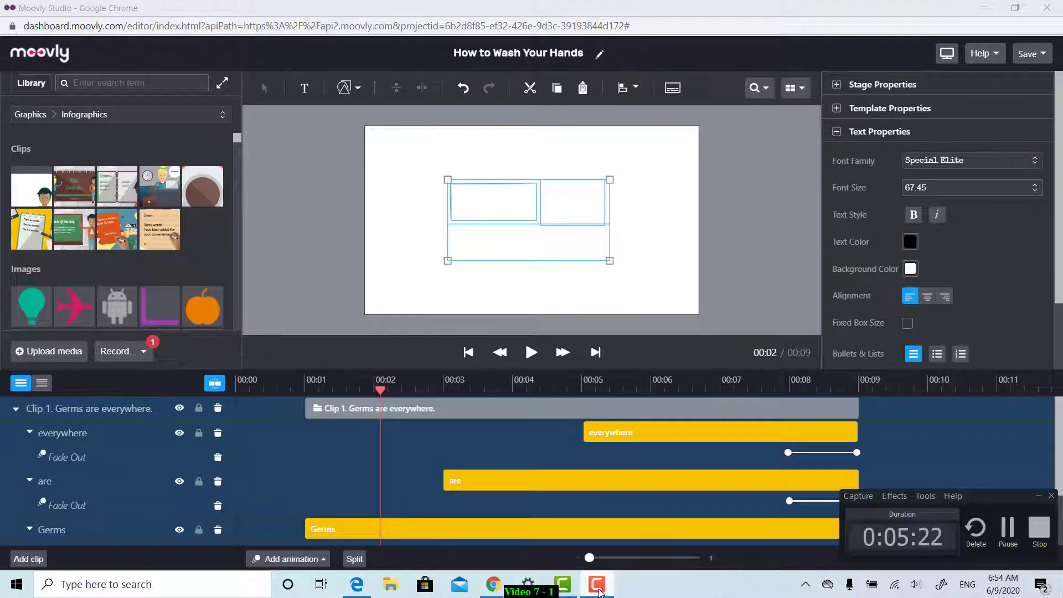
{"action": "left_click", "coordinate": [599, 591]}
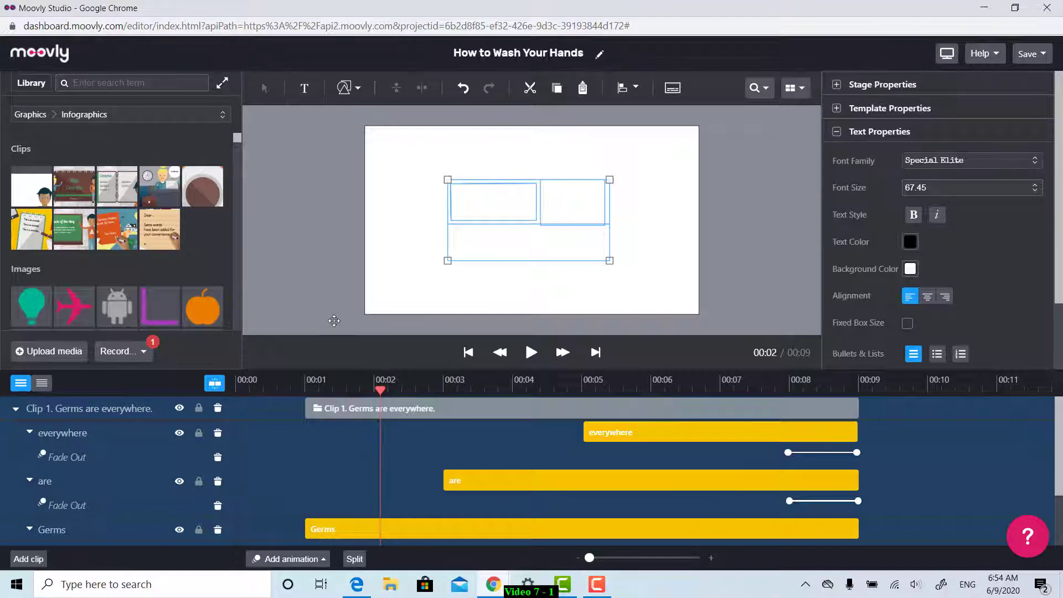
{"action": "left_click", "coordinate": [363, 327]}
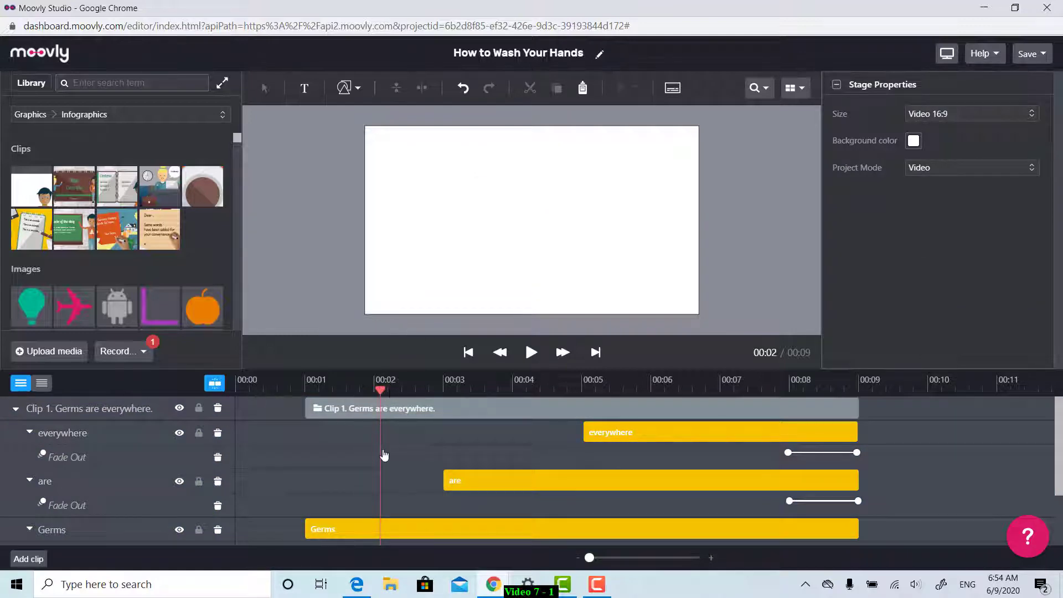
- Move the playhead to between 00:03 and 00:04 and review the animations listed under each word of the clip
{"action": "left_click", "coordinate": [389, 387]}
{"action": "left_click_drag", "start_coordinate": [389, 390], "coordinate": [490, 416]}
{"action": "scroll", "coordinate": [533, 485], "scroll_direction": "down", "scroll_amount": 2}
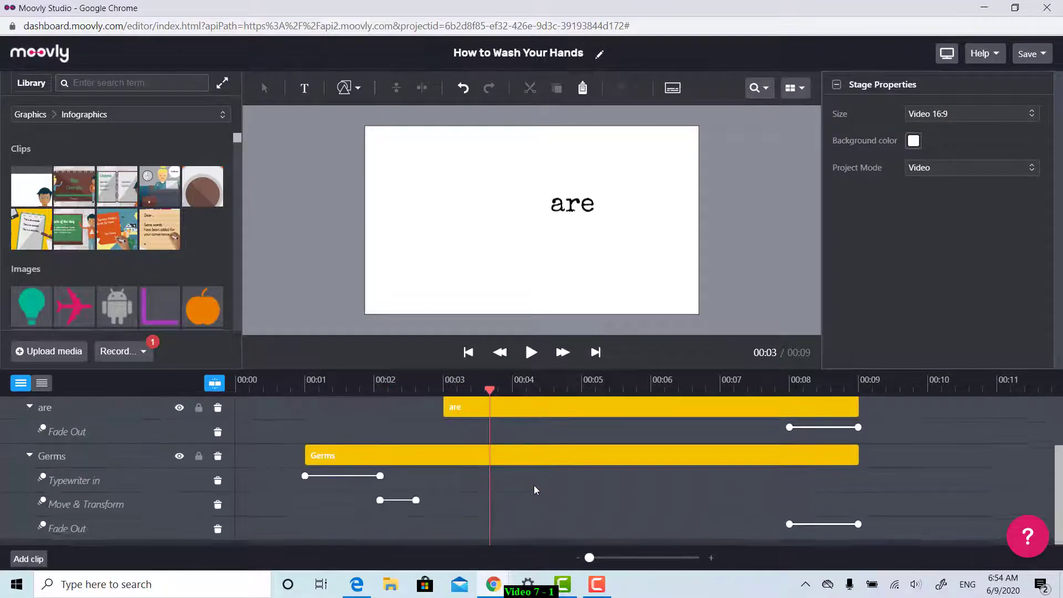
{"action": "scroll", "coordinate": [535, 490], "scroll_direction": "up", "scroll_amount": 2}
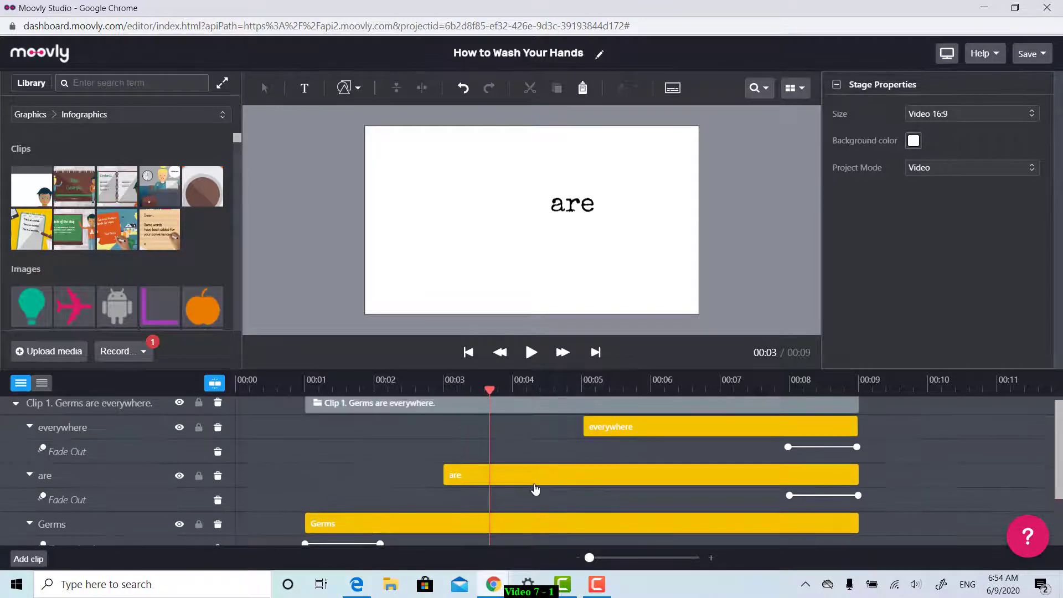
{"action": "scroll", "coordinate": [535, 487], "scroll_direction": "up", "scroll_amount": 1}
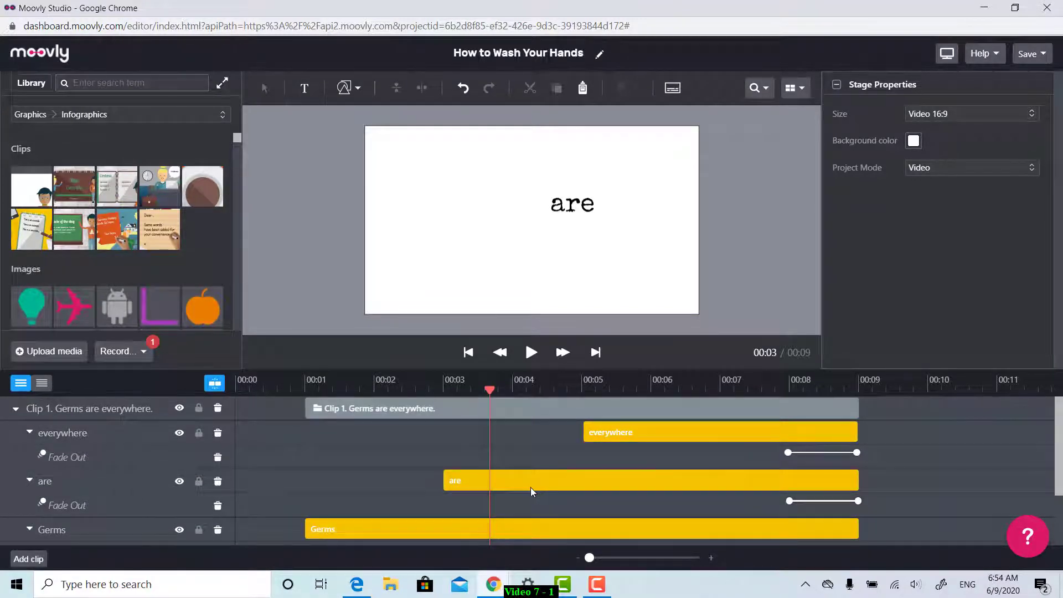
{"action": "scroll", "coordinate": [530, 489], "scroll_direction": "down", "scroll_amount": 2}
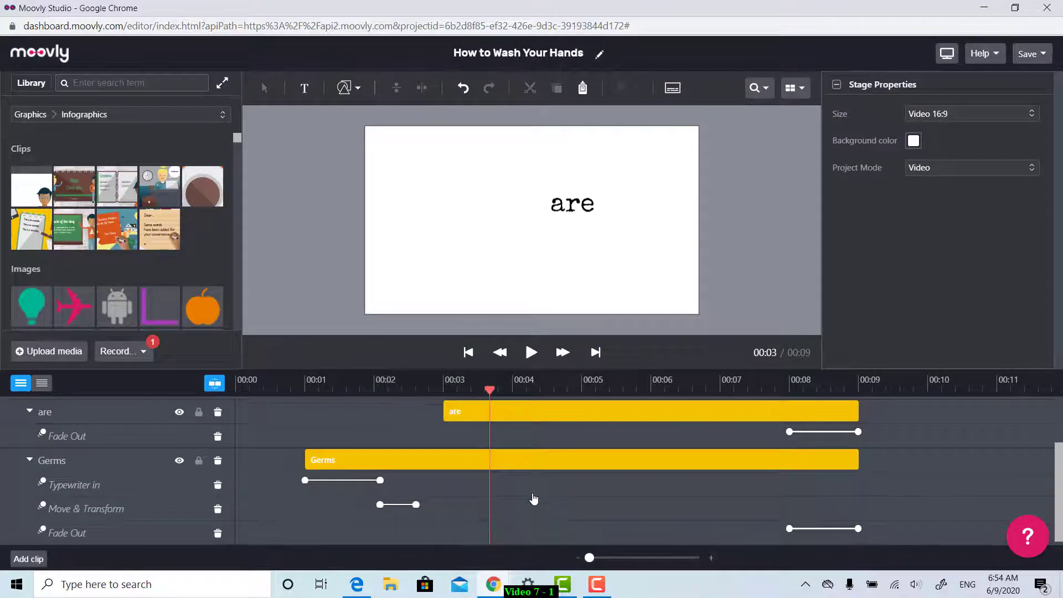
{"action": "left_click", "coordinate": [380, 507]}
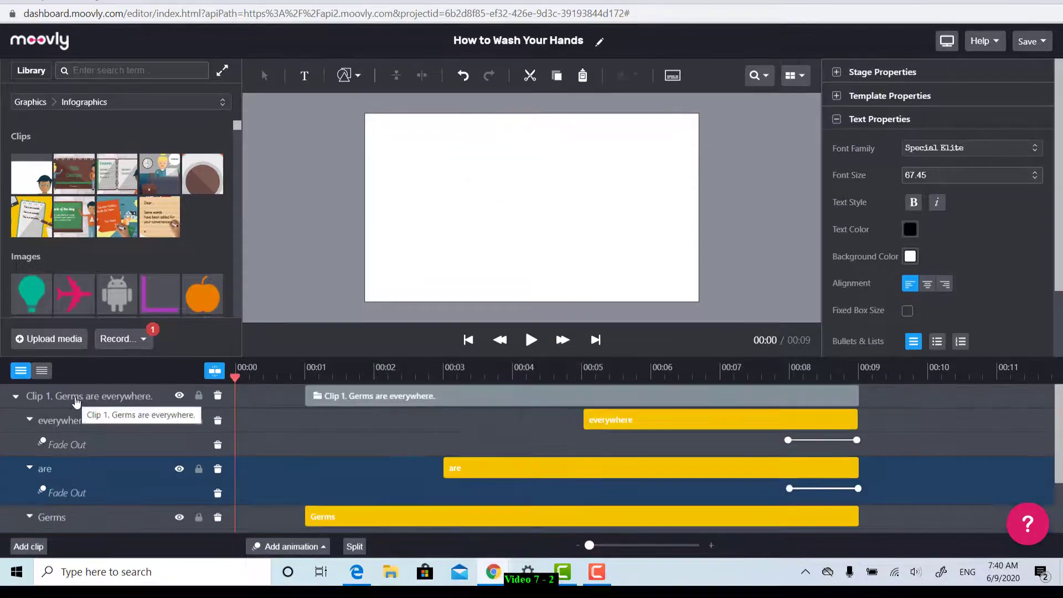
- Add a Typewriter in entrance animation to the whole "Clip 1. Germs are everywhere."
{"action": "left_click", "coordinate": [76, 401]}
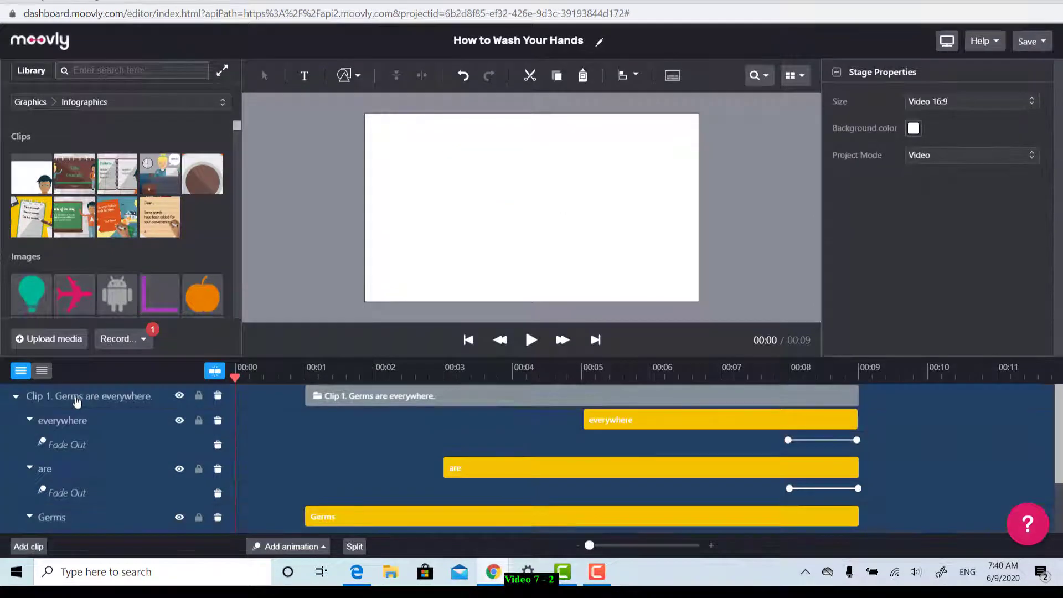
{"action": "left_click", "coordinate": [327, 548]}
{"action": "mouse_move", "coordinate": [335, 531]}
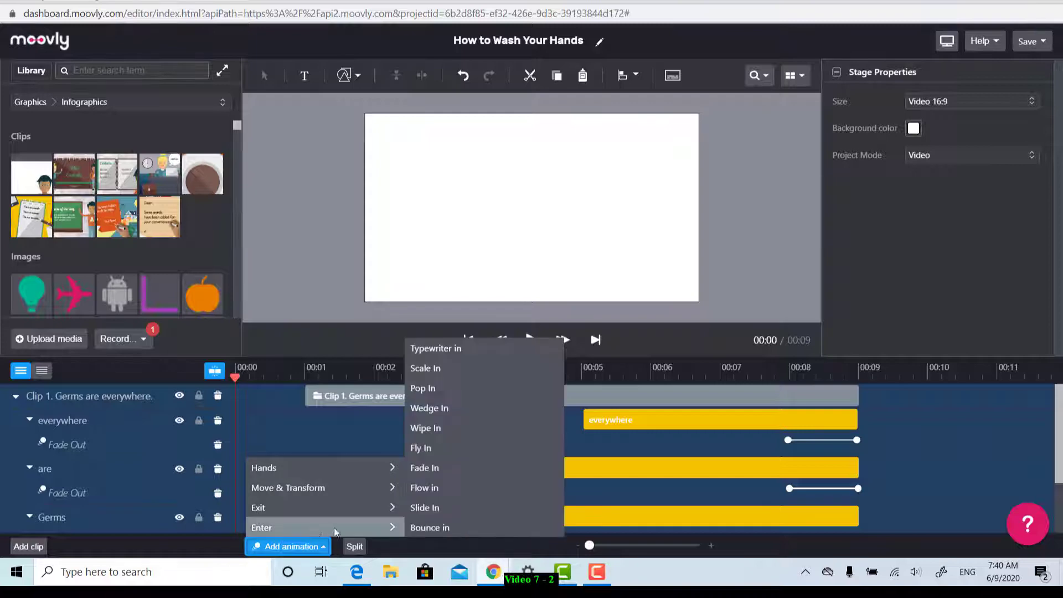
{"action": "left_click", "coordinate": [443, 348]}
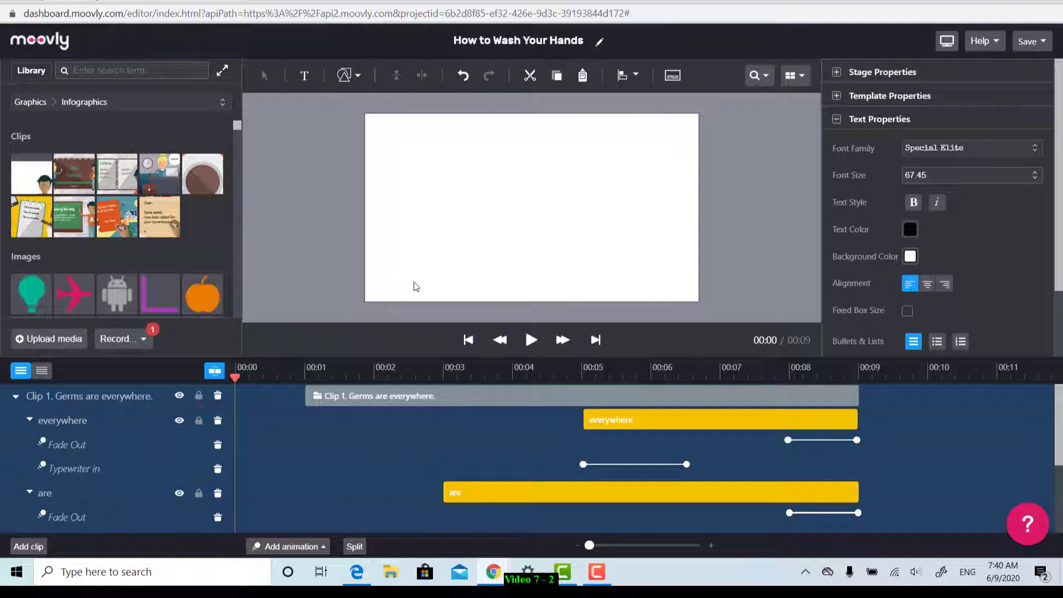
{"action": "left_click", "coordinate": [302, 499]}
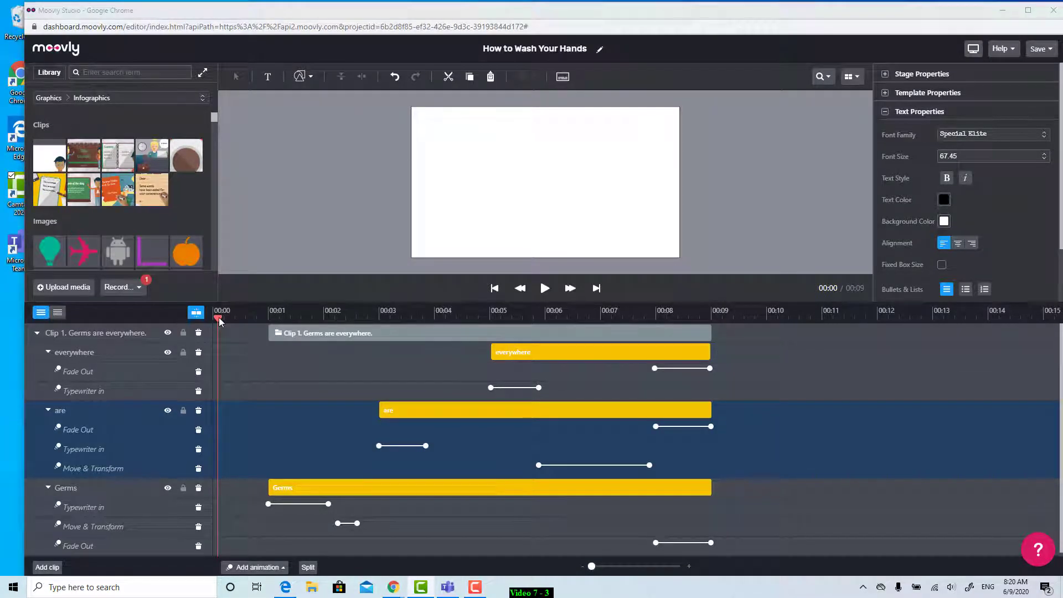
- Give "are" a Move down animation that starts where its Typewriter in ends and lasts roughly half a second
{"action": "left_click_drag", "start_coordinate": [218, 317], "coordinate": [517, 317]}
{"action": "left_click_drag", "start_coordinate": [459, 394], "coordinate": [427, 412]}
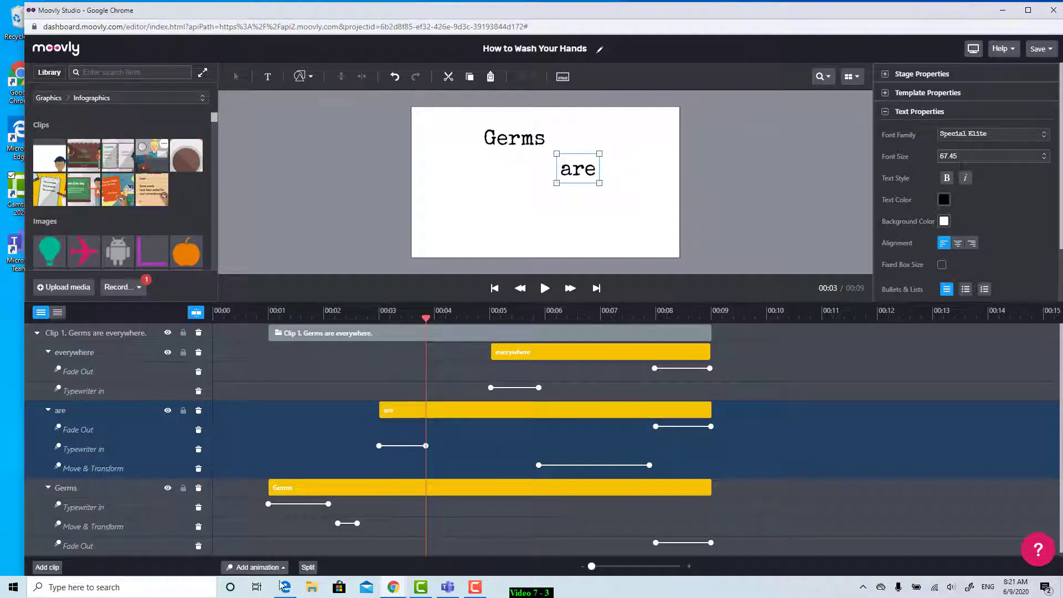
{"action": "left_click", "coordinate": [259, 567]}
{"action": "mouse_move", "coordinate": [284, 526]}
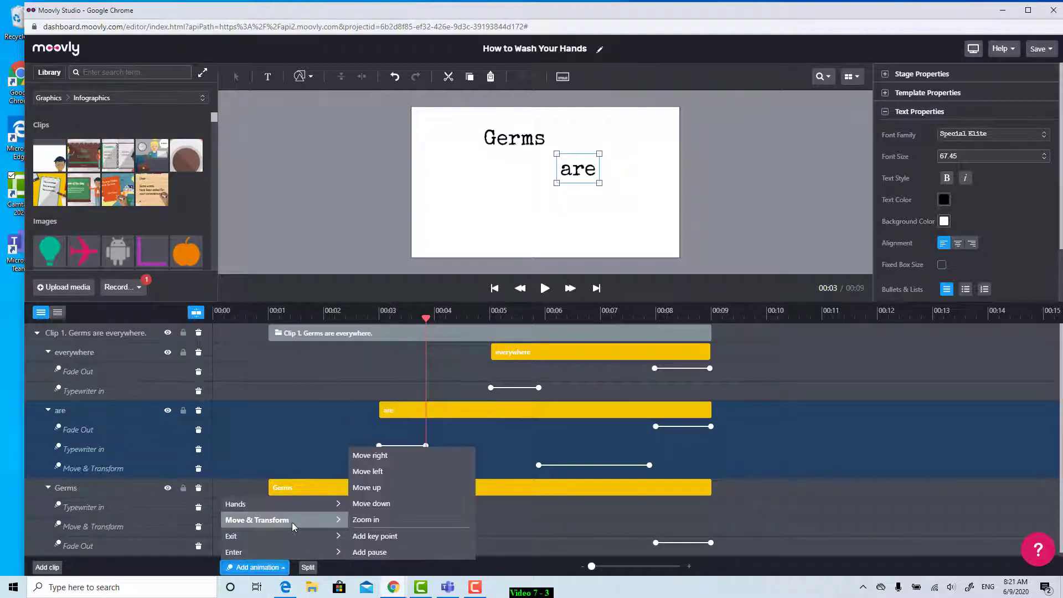
{"action": "left_click", "coordinate": [377, 502]}
{"action": "left_click_drag", "start_coordinate": [537, 465], "coordinate": [460, 475]}
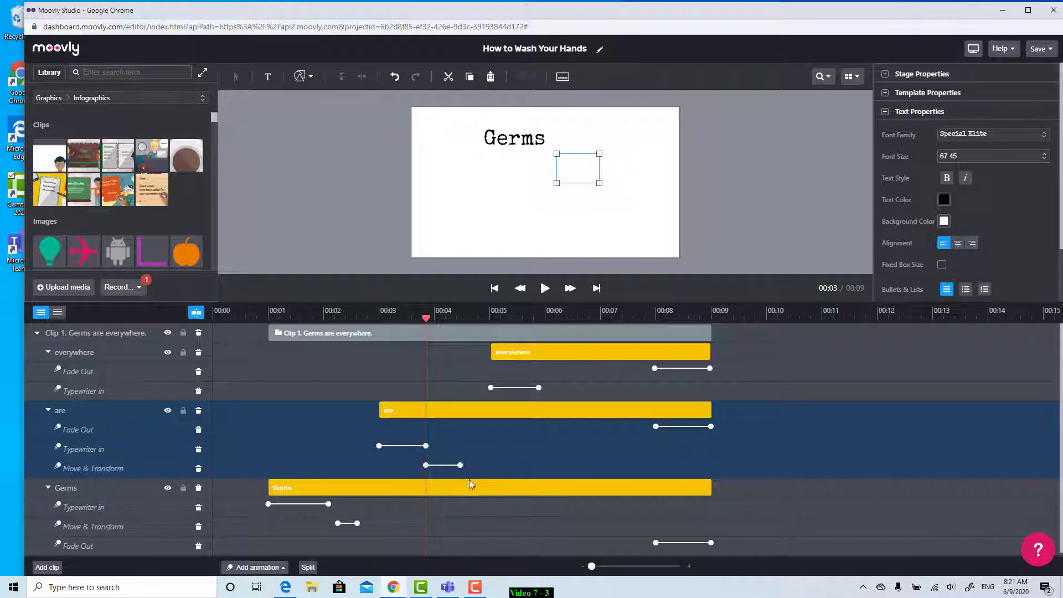
- Add a Zoom in animation to "everywhere" starting at the end of its Typewriter in, just before 00:06
{"action": "left_click", "coordinate": [134, 380]}
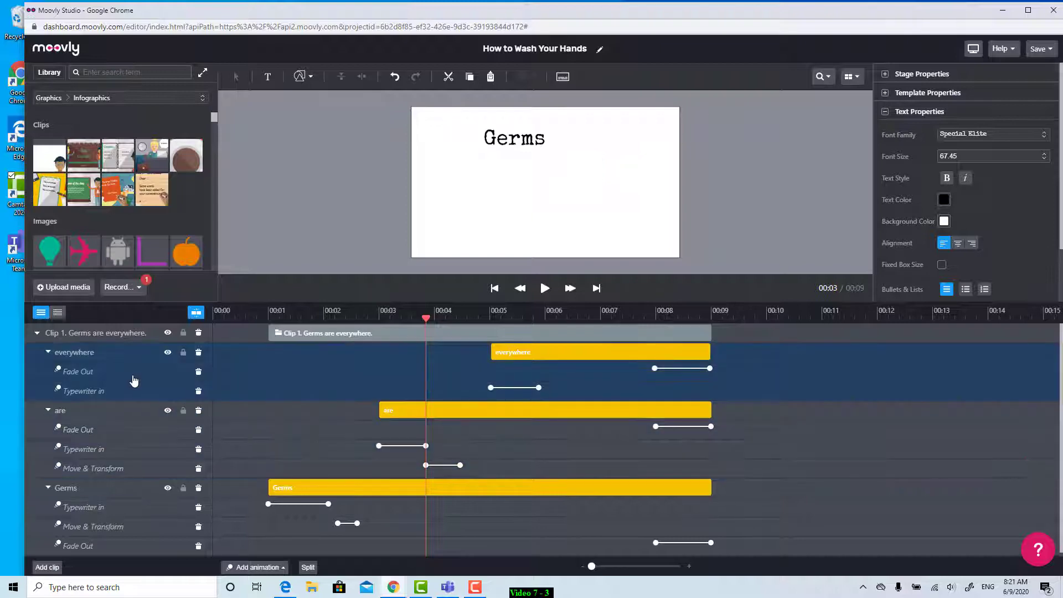
{"action": "left_click_drag", "start_coordinate": [447, 324], "coordinate": [540, 347]}
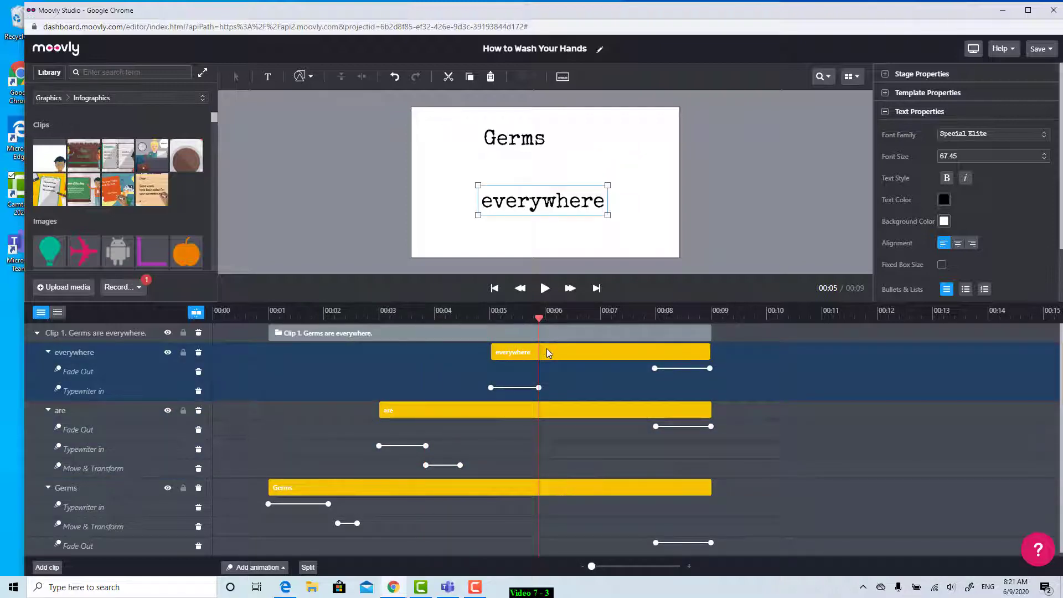
{"action": "left_click", "coordinate": [264, 567]}
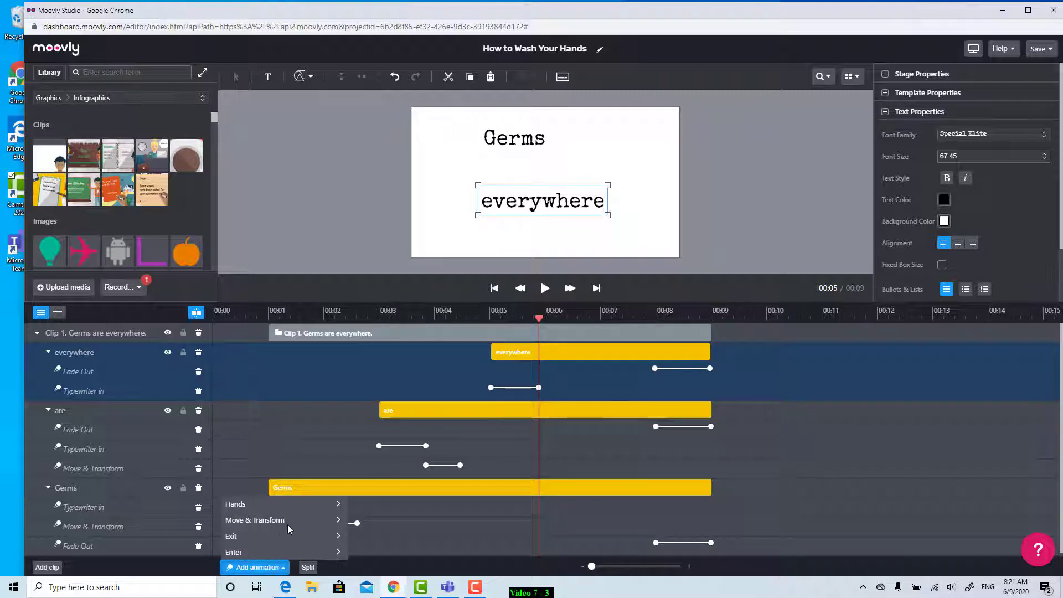
{"action": "mouse_move", "coordinate": [292, 522]}
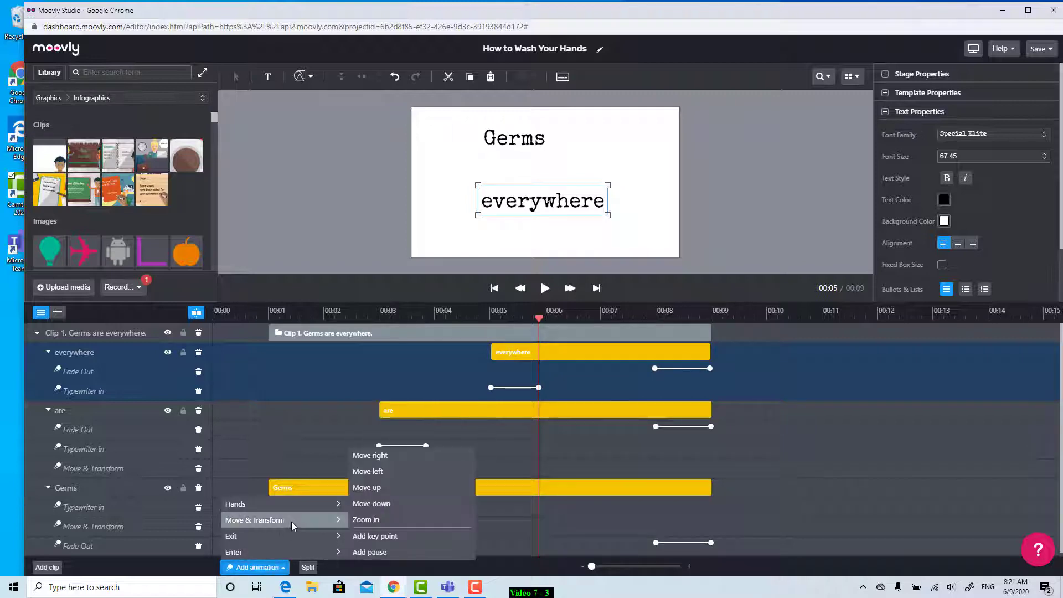
{"action": "left_click", "coordinate": [394, 520]}
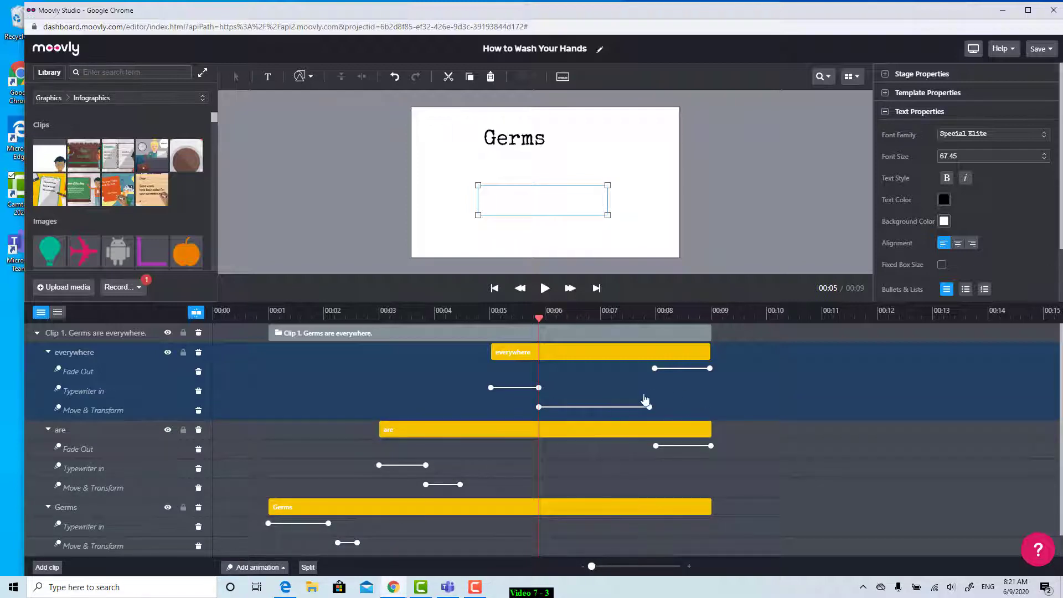
- Trim the Zoom in on "everywhere" so it starts just after its Typewriter in ends and finishes shortly before its Fade Out
{"action": "left_click_drag", "start_coordinate": [651, 410], "coordinate": [643, 409]}
{"action": "left_click", "coordinate": [537, 388]}
{"action": "left_click", "coordinate": [543, 314]}
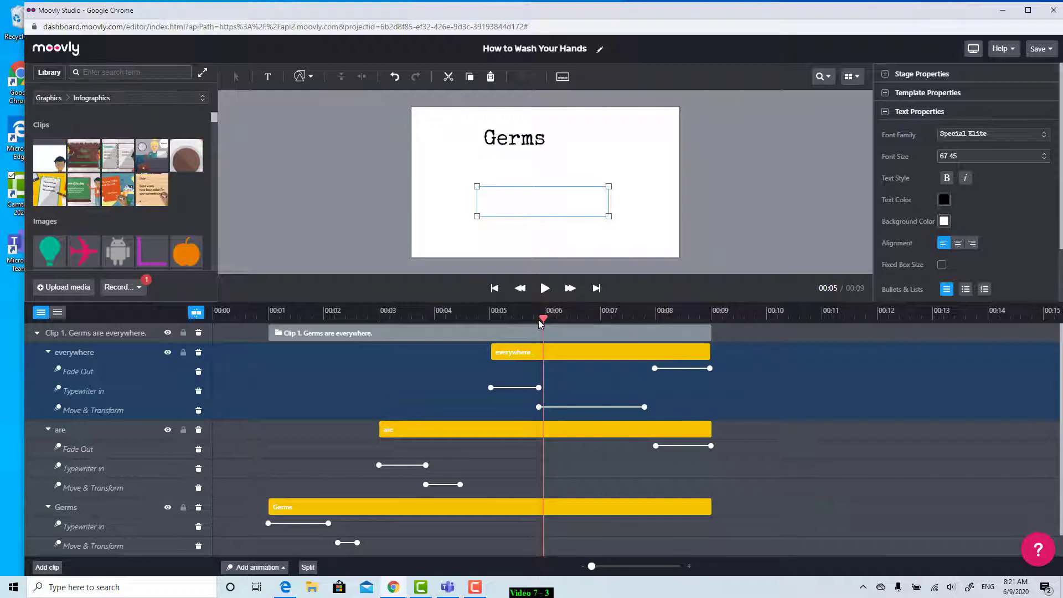
{"action": "left_click_drag", "start_coordinate": [538, 407], "coordinate": [542, 406]}
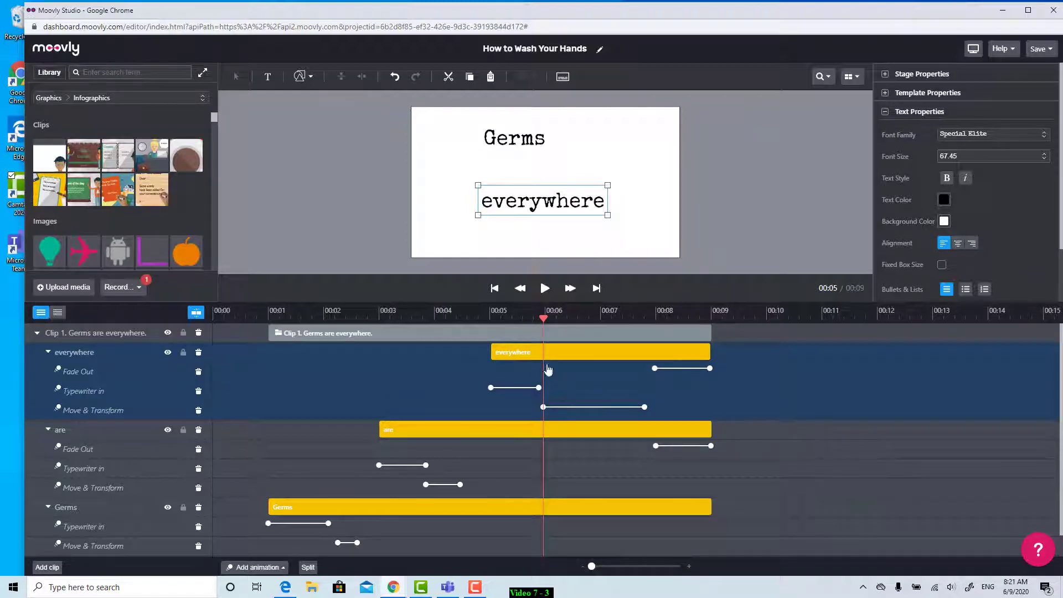
{"action": "left_click", "coordinate": [541, 317]}
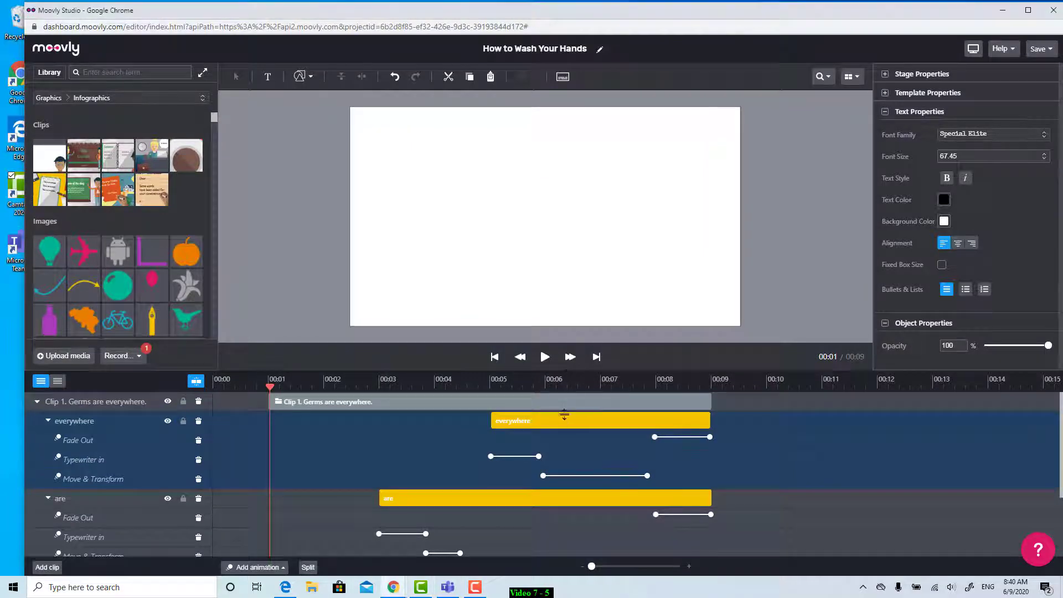
- Play the clip from 00:01 in an enlarged stage preview and save the project
{"action": "left_click_drag", "start_coordinate": [572, 368], "coordinate": [572, 387]}
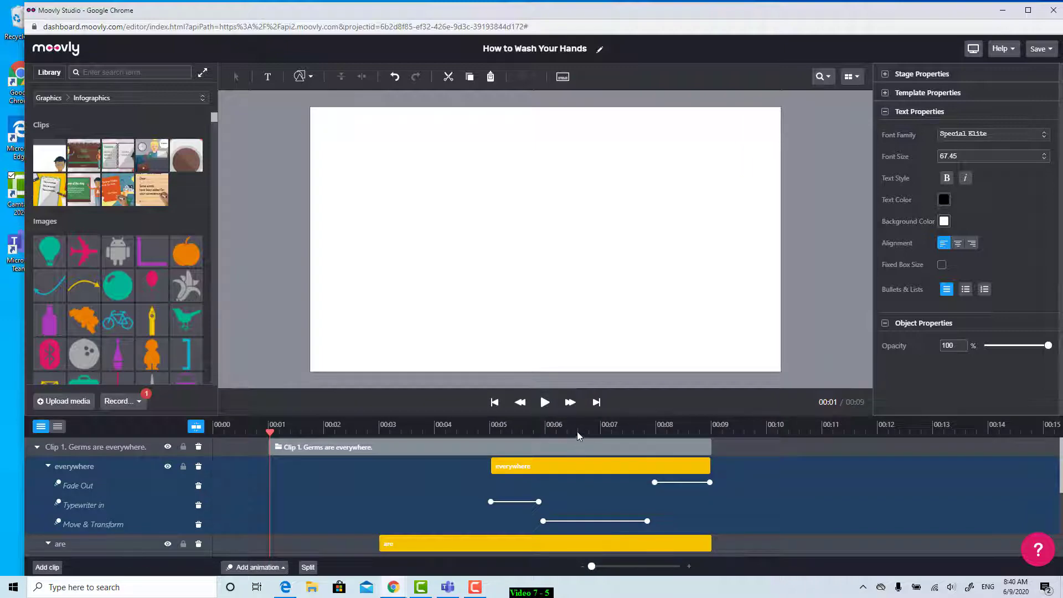
{"action": "left_click", "coordinate": [544, 403]}
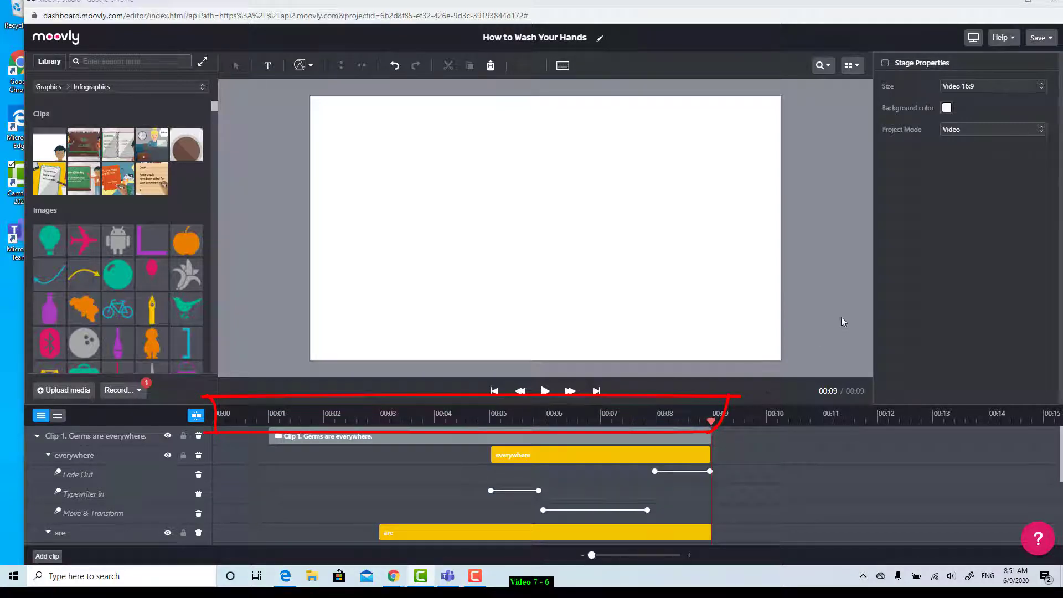
{"action": "left_click", "coordinate": [1037, 39]}
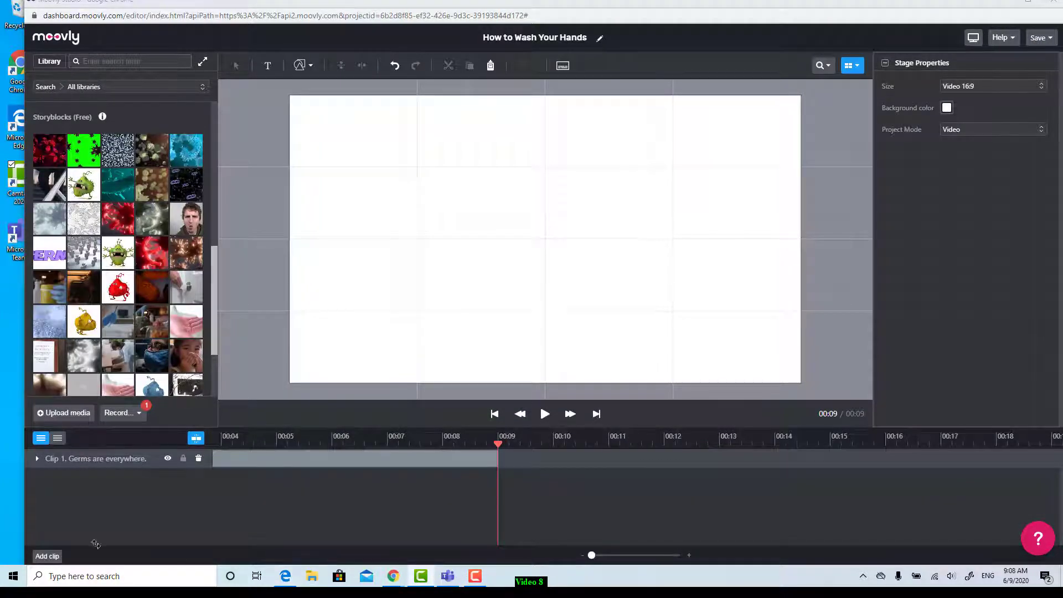
- Add a new clip to the timeline with the playhead at 00:09
{"action": "left_click", "coordinate": [54, 560]}
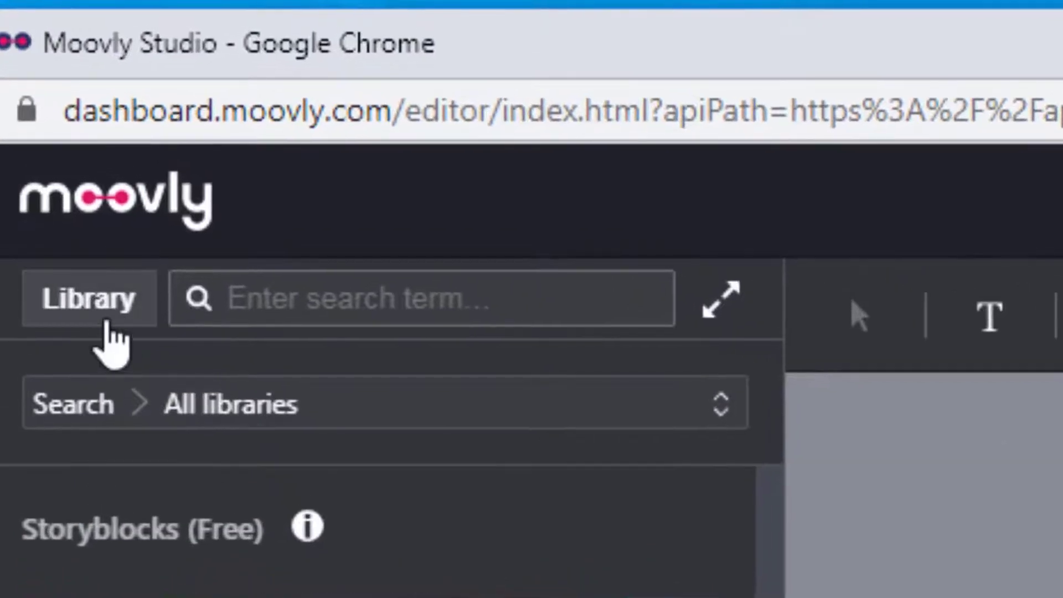
- Search the media library for "germs" and browse the results down to the Storyblocks (Free) items
{"action": "left_click", "coordinate": [108, 323]}
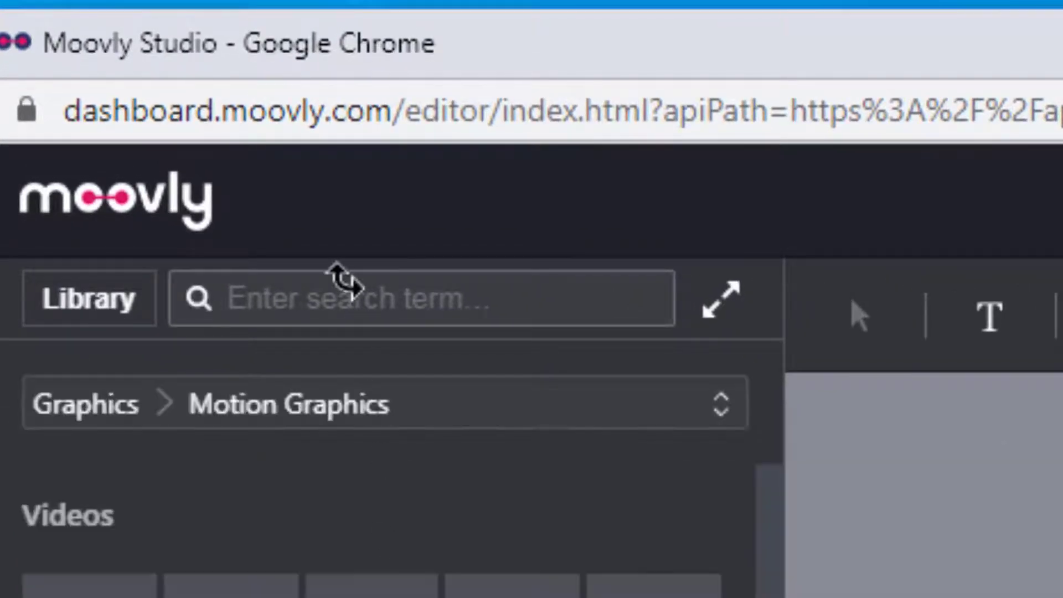
{"action": "left_click", "coordinate": [325, 309]}
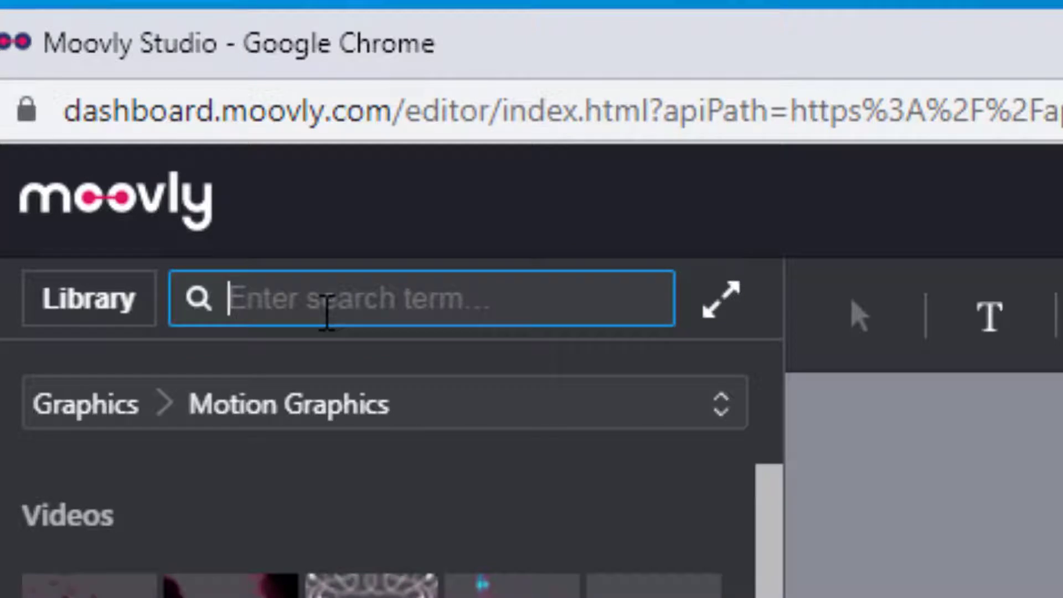
{"action": "type", "text": "g"}
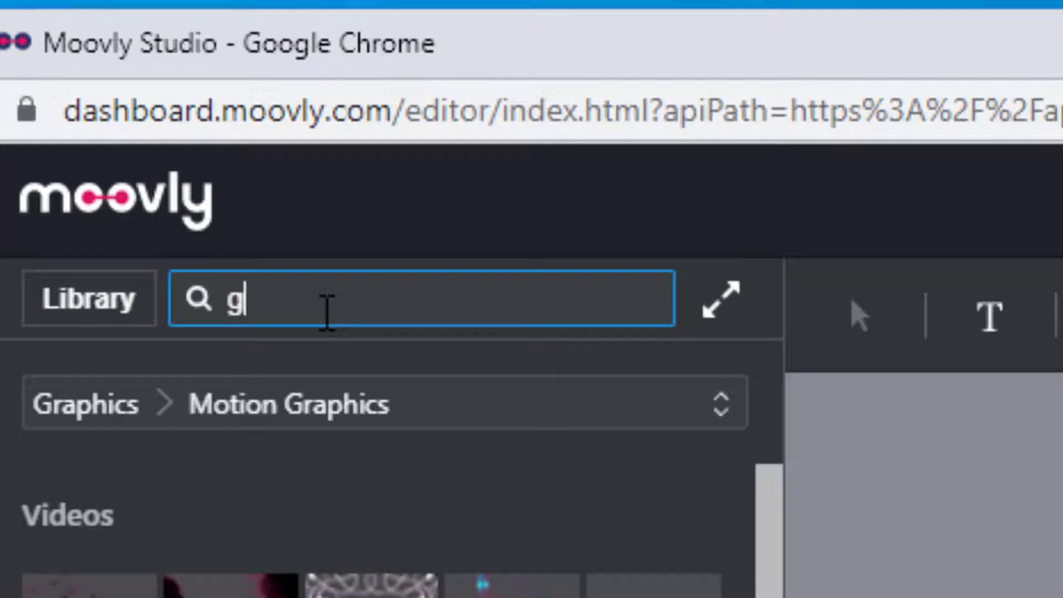
{"action": "type", "text": "erms"}
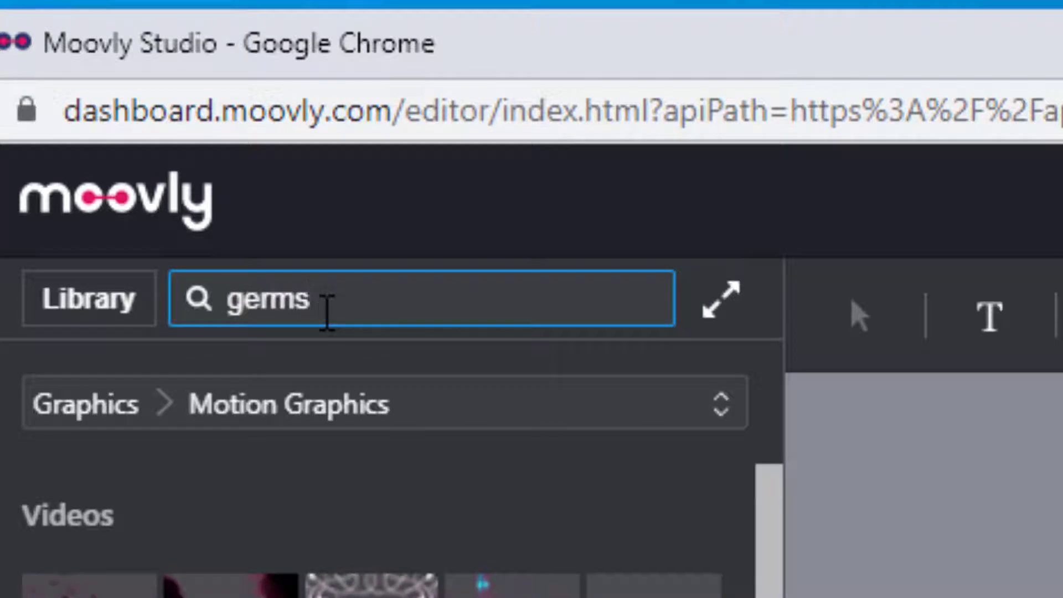
{"action": "scroll", "coordinate": [306, 522], "scroll_direction": "down", "scroll_amount": 4}
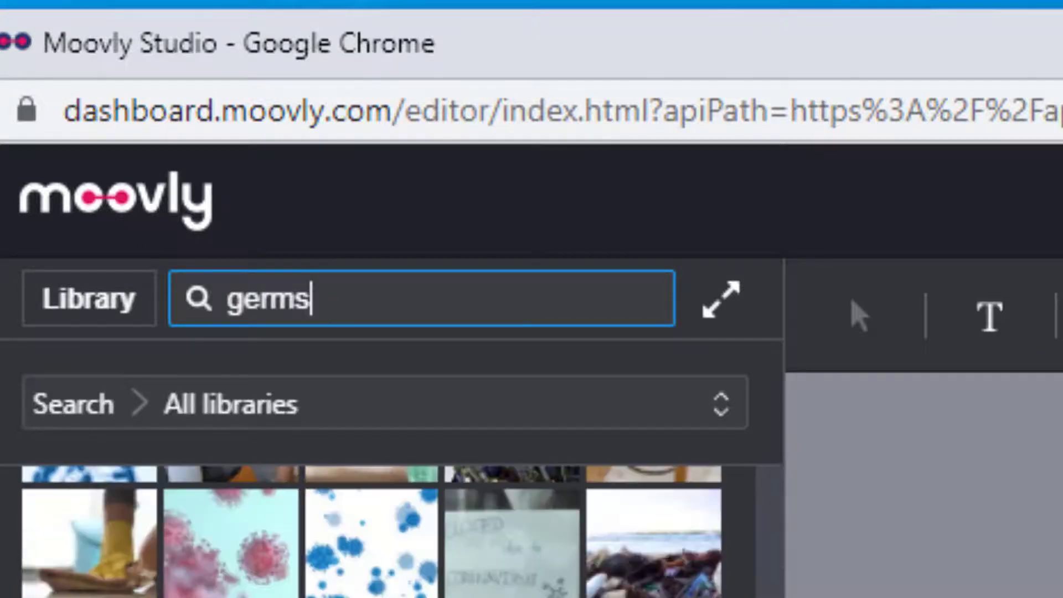
{"action": "scroll", "coordinate": [371, 531], "scroll_direction": "down", "scroll_amount": 5}
{"action": "scroll", "coordinate": [371, 532], "scroll_direction": "up", "scroll_amount": 3}
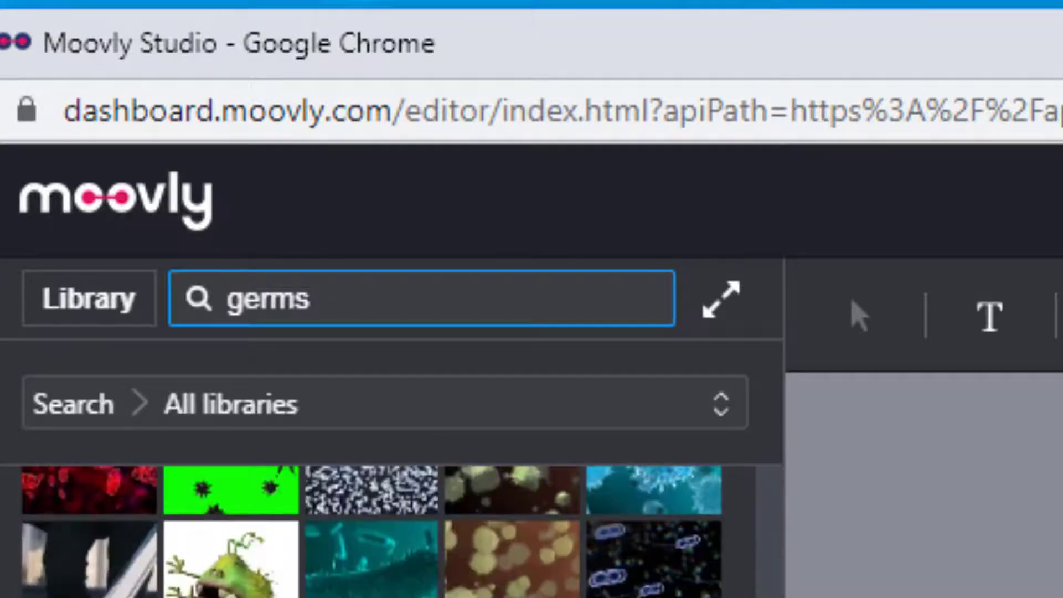
{"action": "scroll", "coordinate": [371, 532], "scroll_direction": "up", "scroll_amount": 5}
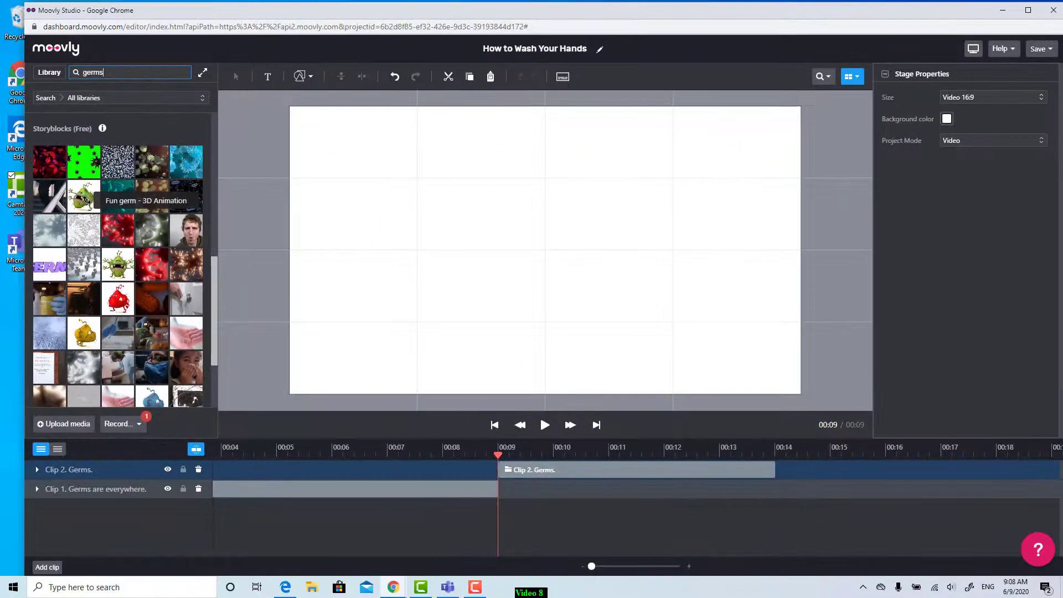
- Preview the green, red, yellow and blue "Fun germ - 3D Animation" videos in the Storyblocks (Free) results
{"action": "left_click", "coordinate": [85, 198]}
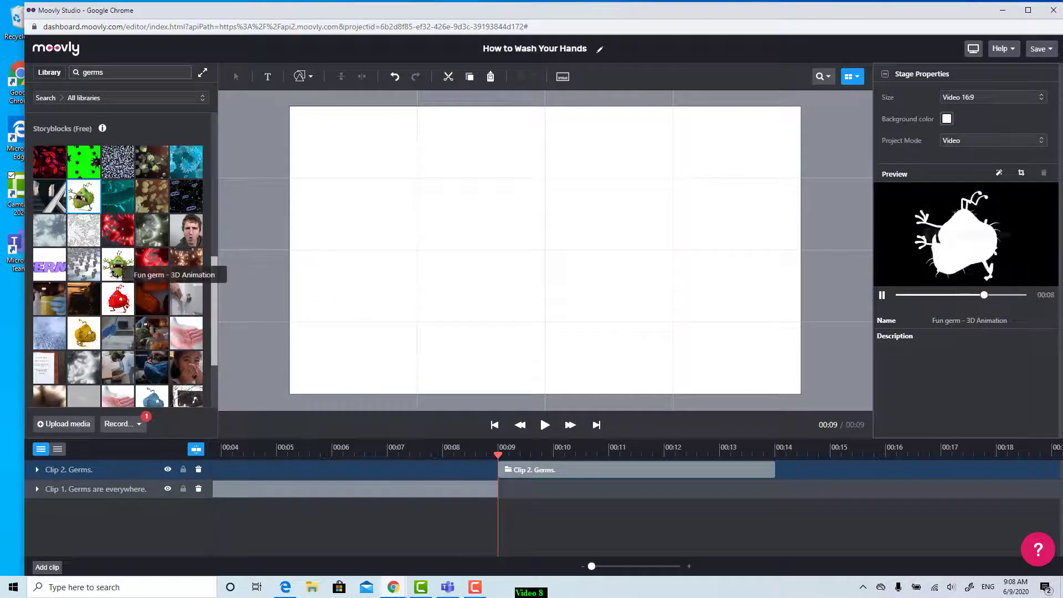
{"action": "left_click", "coordinate": [119, 266]}
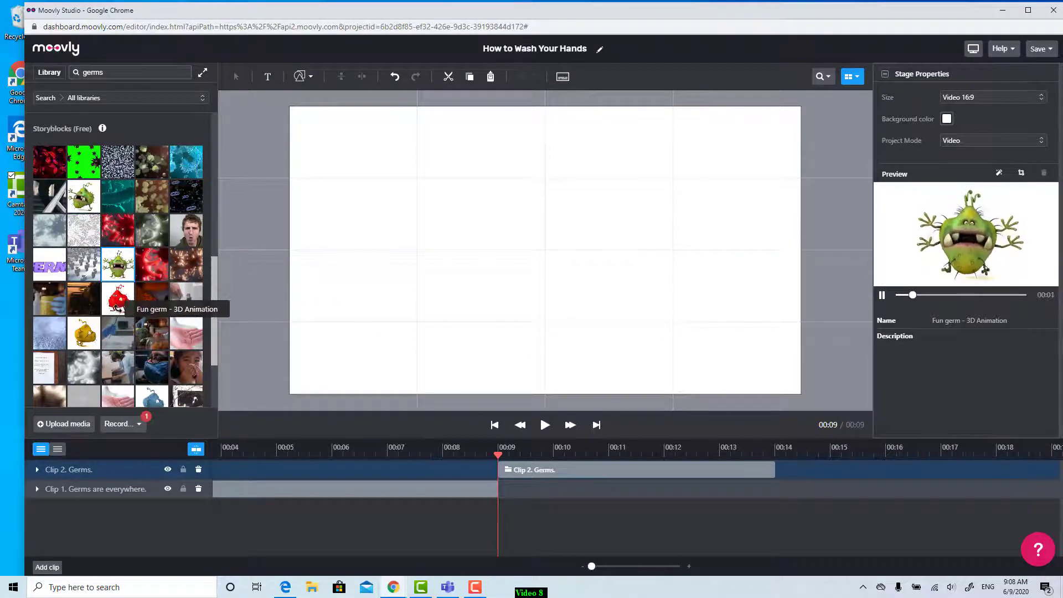
{"action": "left_click", "coordinate": [118, 306]}
{"action": "left_click", "coordinate": [92, 344]}
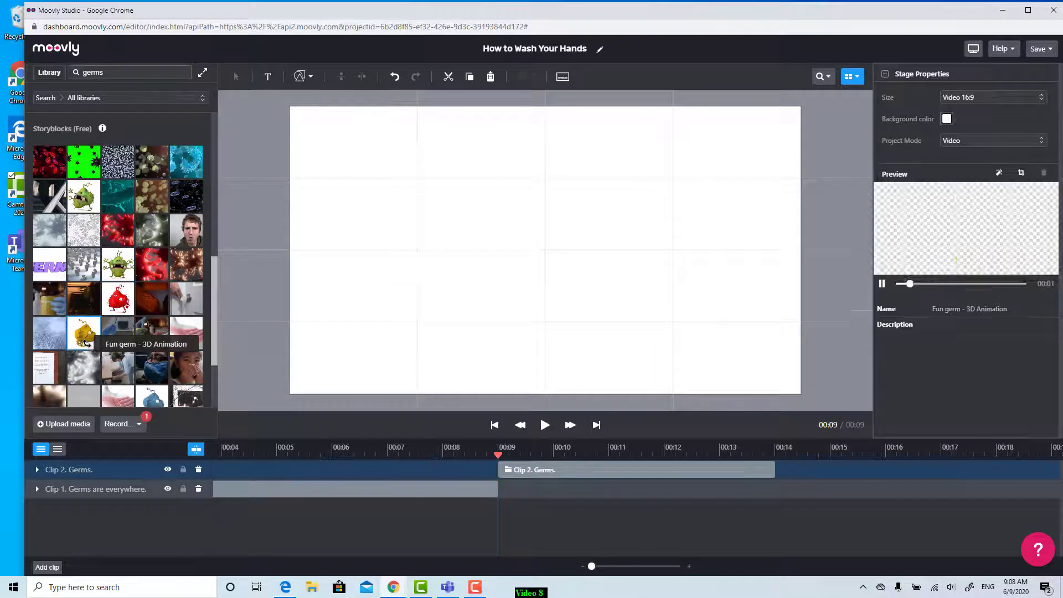
{"action": "left_click", "coordinate": [155, 403]}
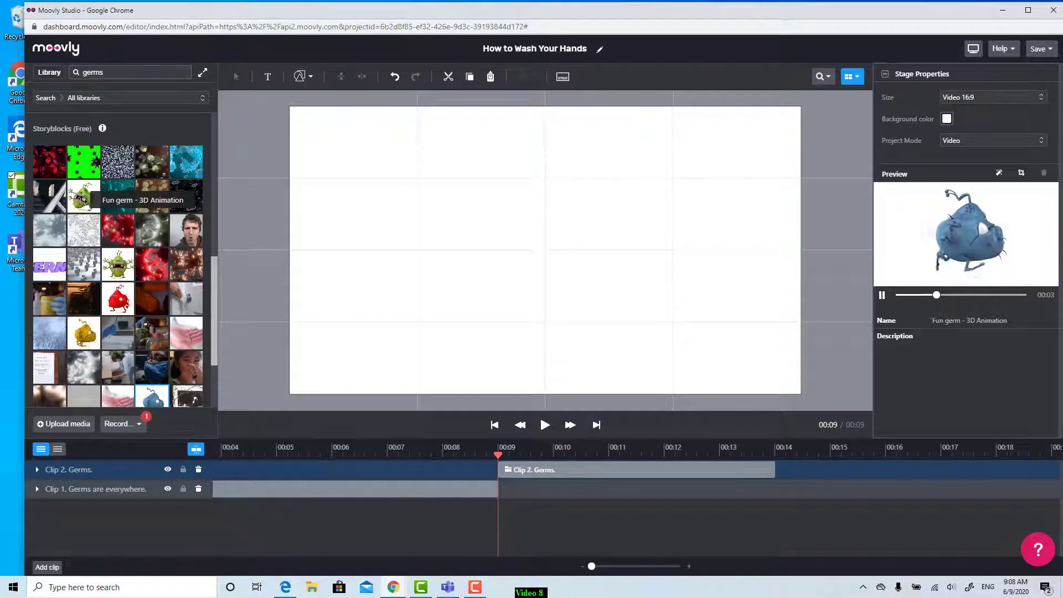
{"action": "left_click", "coordinate": [81, 198]}
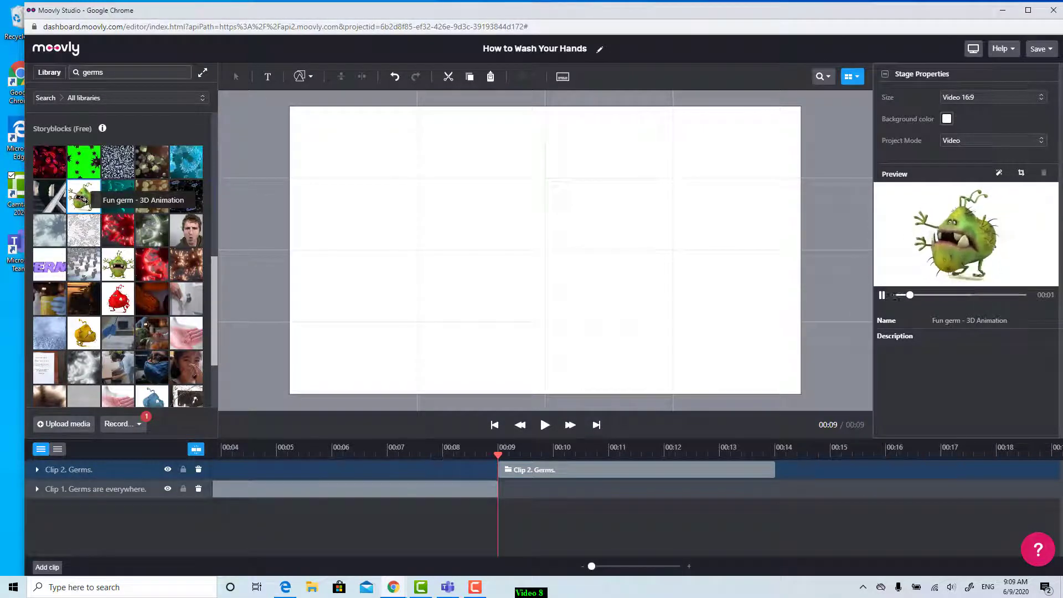
- Add the side-facing green "Fun germ - 3D Animation" to Clip 2 at 00:09 and play it briefly
{"action": "left_click_drag", "start_coordinate": [98, 207], "coordinate": [546, 252]}
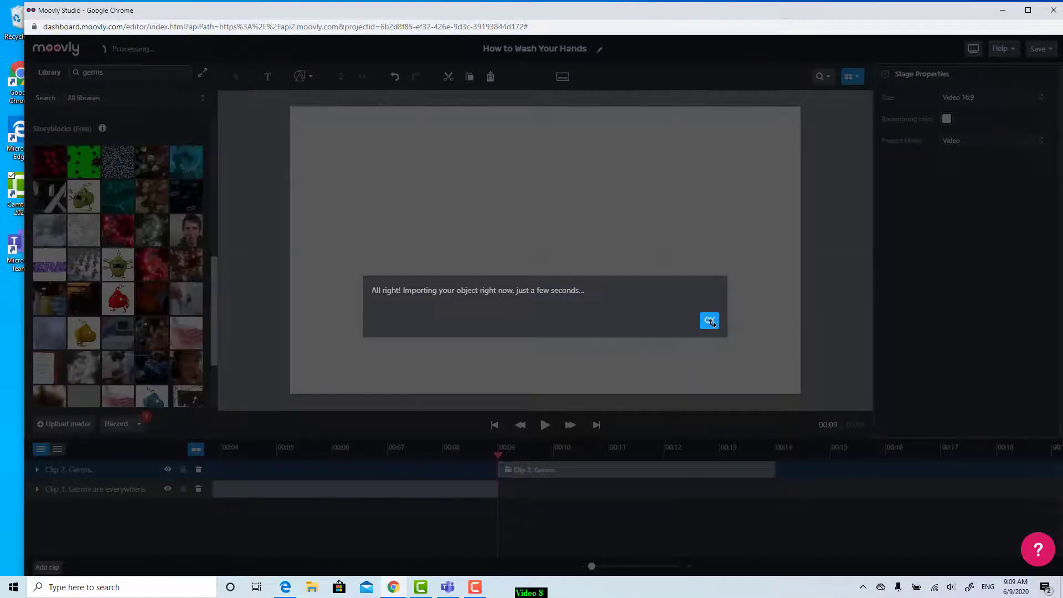
{"action": "left_click", "coordinate": [709, 320]}
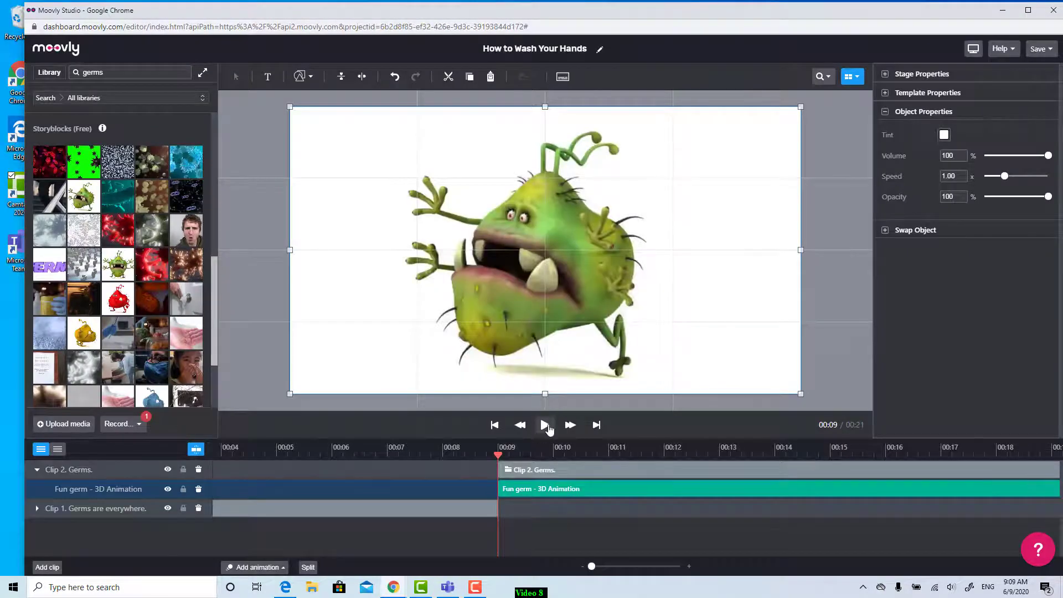
{"action": "left_click", "coordinate": [545, 425]}
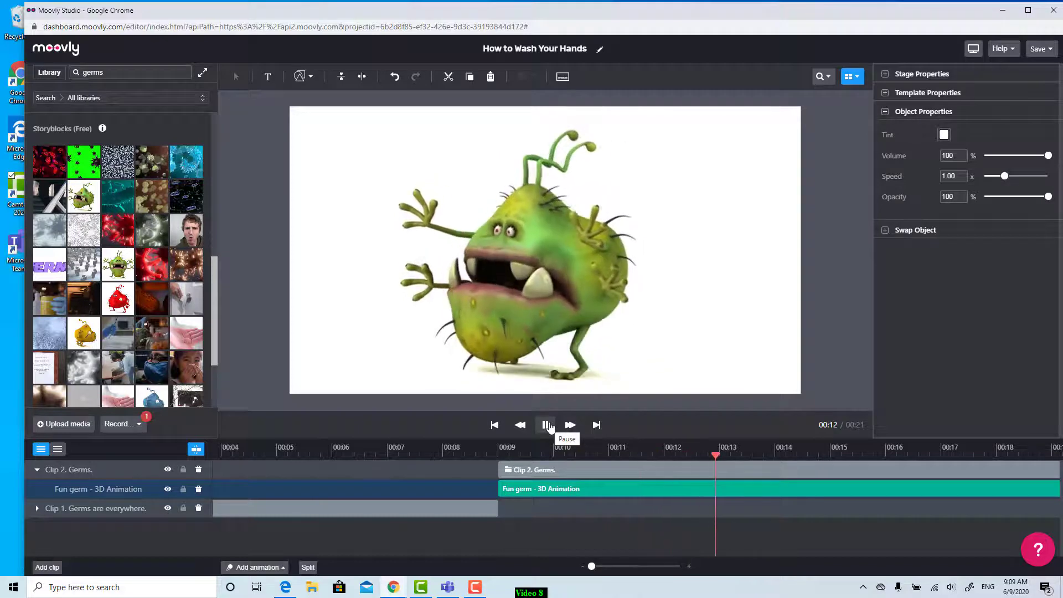
{"action": "left_click", "coordinate": [549, 426]}
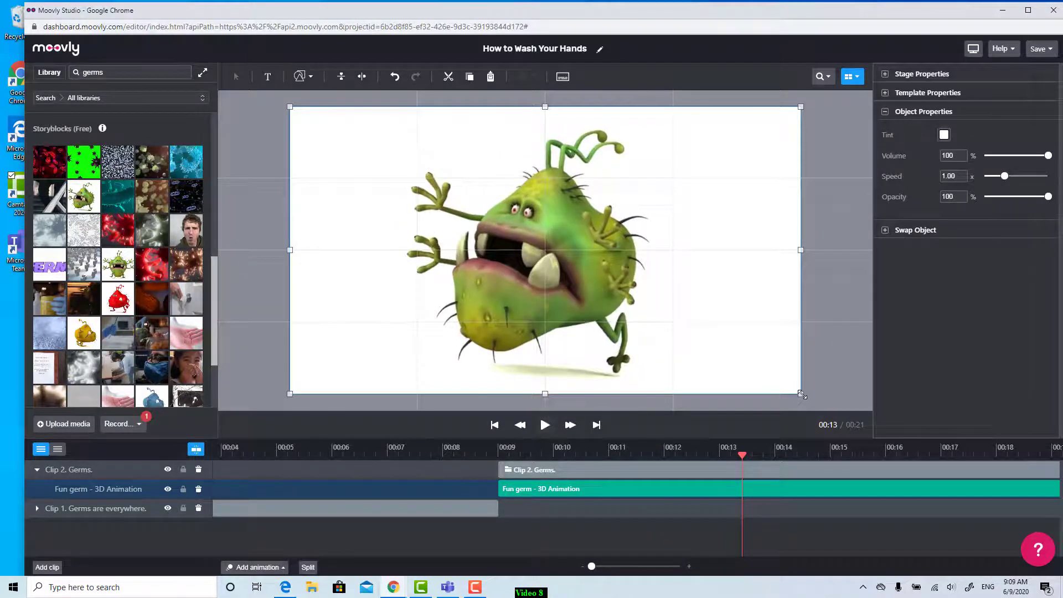
- Shrink the green germ video to about half the stage width and place it in the stage's lower-right corner
{"action": "left_click_drag", "start_coordinate": [801, 395], "coordinate": [530, 294]}
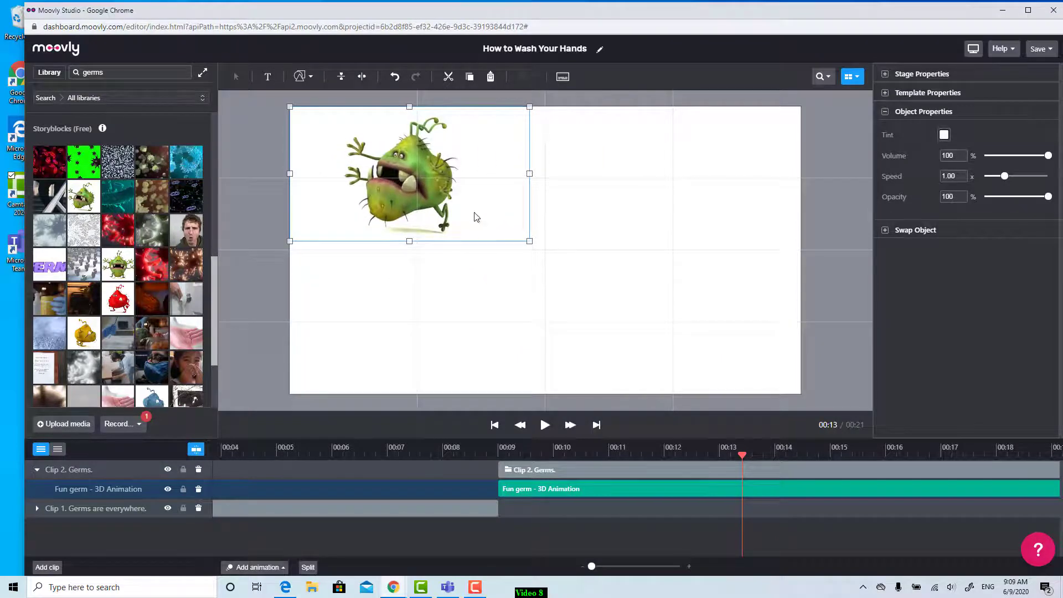
{"action": "left_click_drag", "start_coordinate": [467, 211], "coordinate": [723, 359]}
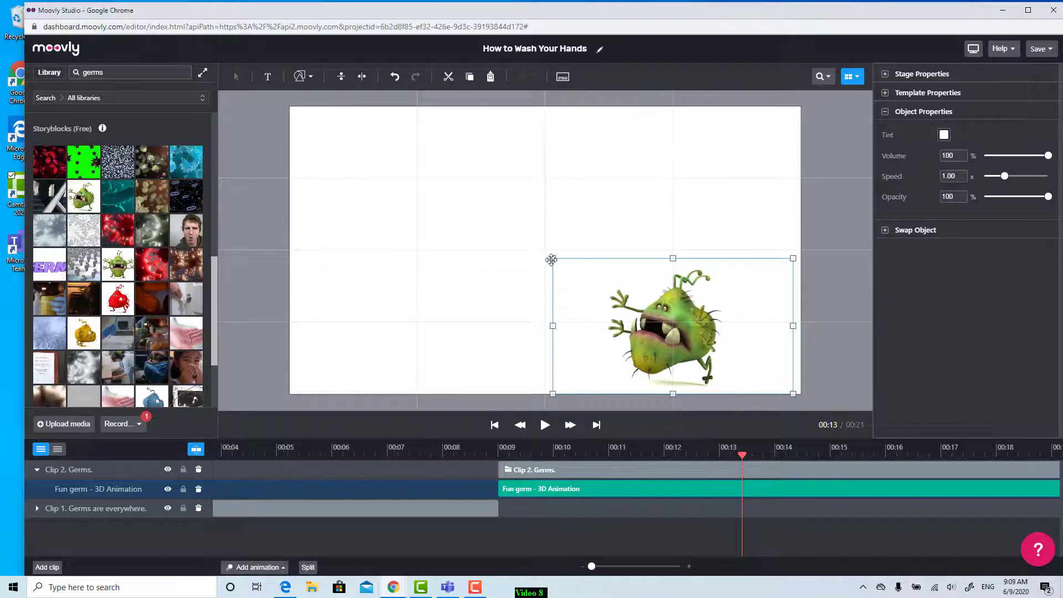
{"action": "left_click_drag", "start_coordinate": [544, 255], "coordinate": [540, 253]}
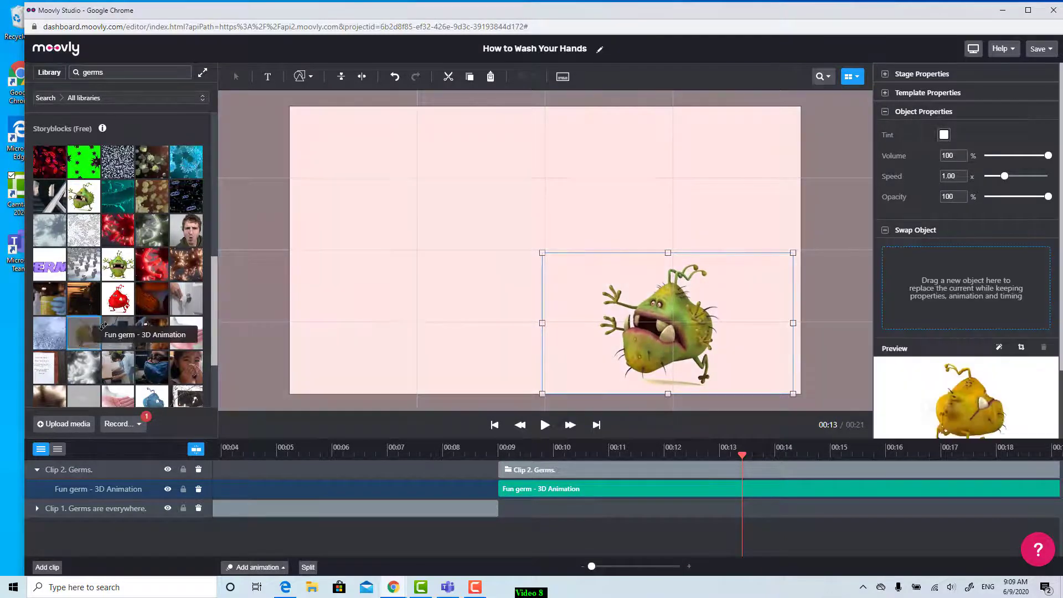
- Add the yellow and blue germ videos to Clip 2, scaled down with yellow at the stage's upper left and blue at lower left
{"action": "left_click", "coordinate": [95, 398]}
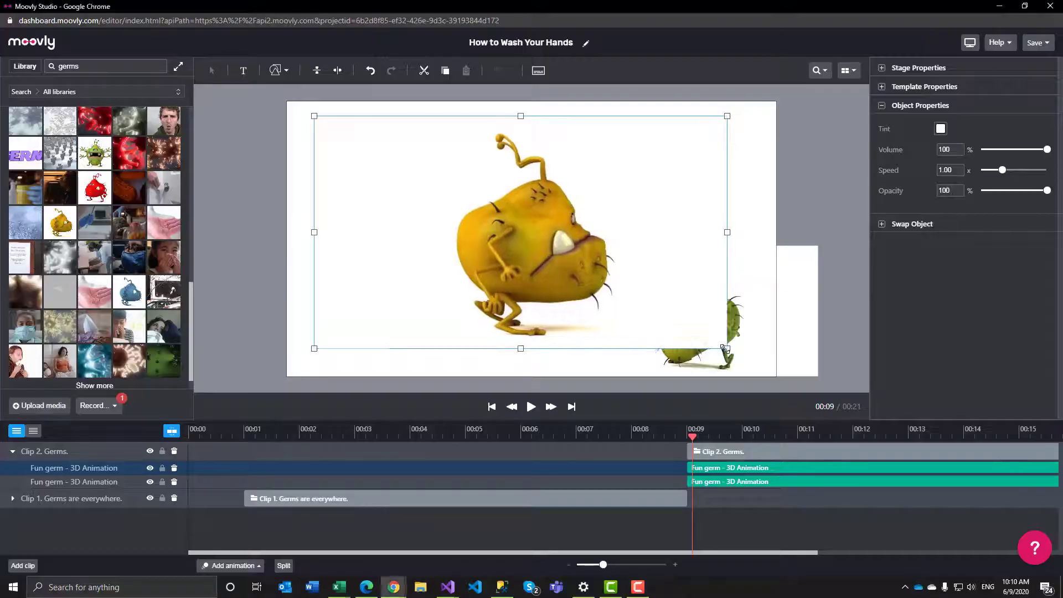
{"action": "left_click_drag", "start_coordinate": [730, 350], "coordinate": [483, 211]}
{"action": "left_click_drag", "start_coordinate": [129, 292], "coordinate": [370, 330]}
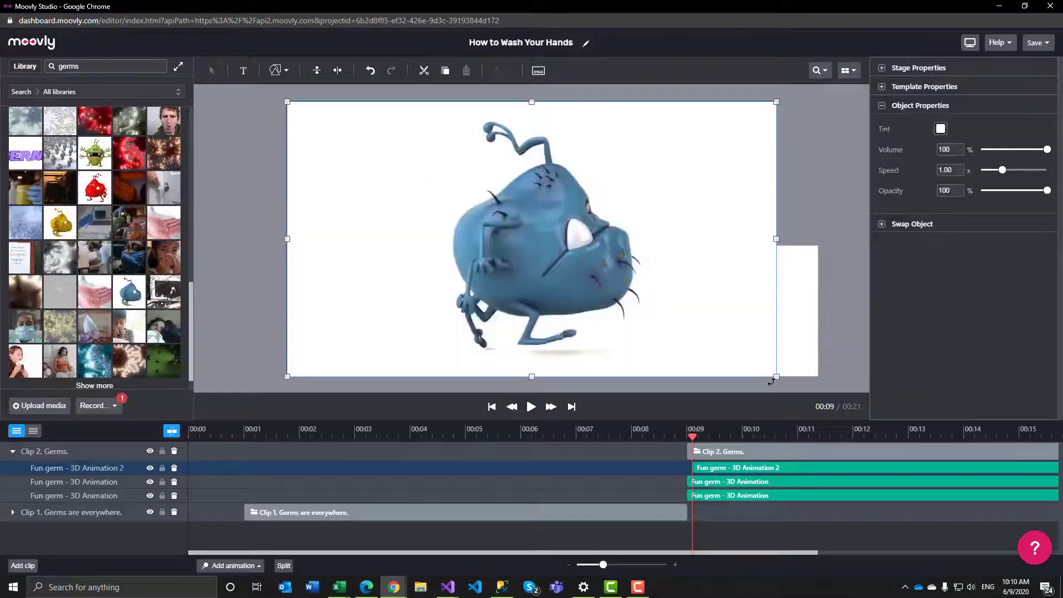
{"action": "left_click_drag", "start_coordinate": [360, 150], "coordinate": [368, 178]}
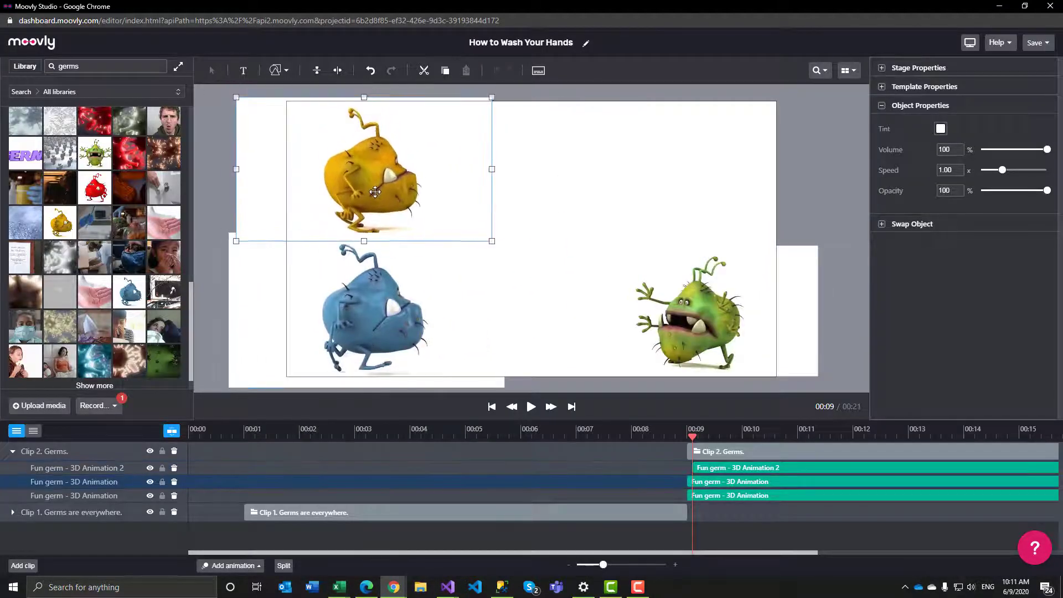
- Enlarge the lower-right green germ slightly and add the red germ video at the stage's upper right
{"action": "left_click", "coordinate": [692, 299]}
{"action": "left_click_drag", "start_coordinate": [585, 246], "coordinate": [551, 227]}
{"action": "left_click_drag", "start_coordinate": [88, 190], "coordinate": [678, 161]}
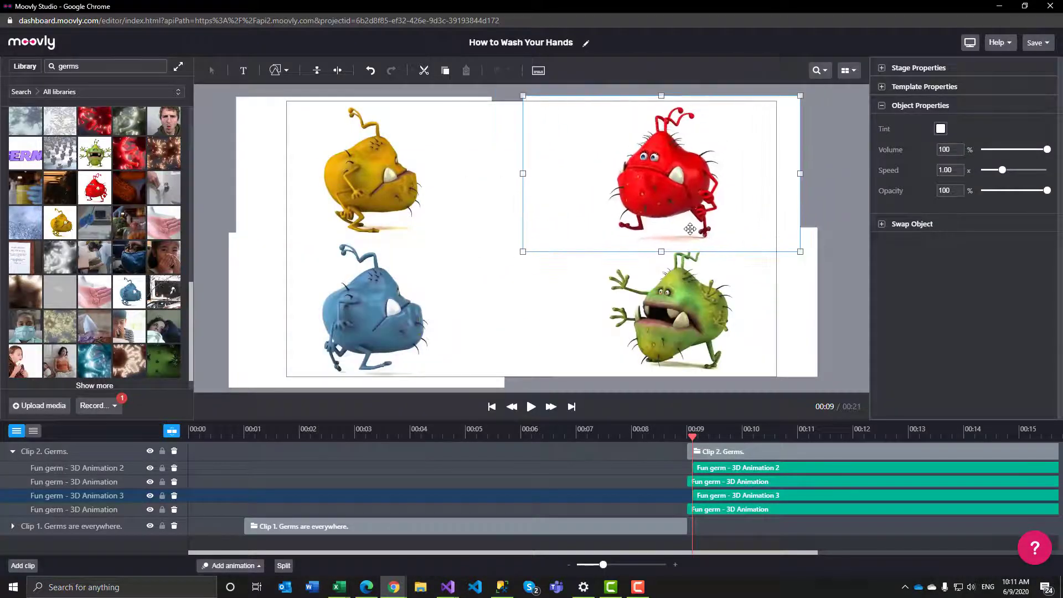
- Add the front-facing green germ video, scale it down and place it near the middle of the stage
{"action": "left_click_drag", "start_coordinate": [94, 152], "coordinate": [590, 233]}
{"action": "left_click_drag", "start_coordinate": [835, 371], "coordinate": [647, 262]}
{"action": "left_click_drag", "start_coordinate": [498, 183], "coordinate": [558, 226]}
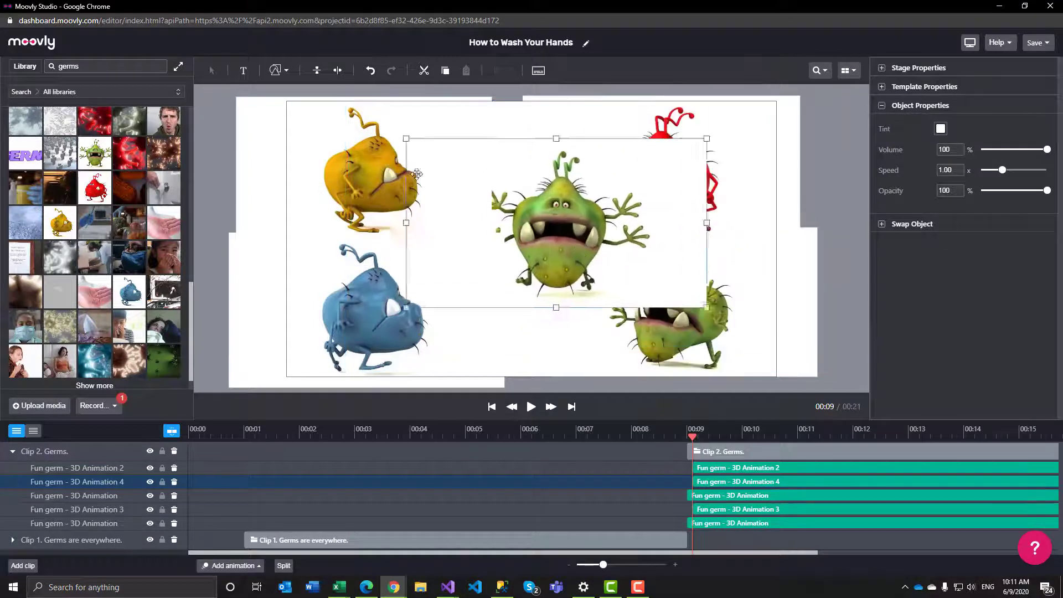
- Move the yellow and blue germs farther left and position the front-facing green germ between the two sides
{"action": "left_click_drag", "start_coordinate": [377, 177], "coordinate": [346, 163]}
{"action": "left_click_drag", "start_coordinate": [382, 315], "coordinate": [338, 319]}
{"action": "left_click_drag", "start_coordinate": [556, 223], "coordinate": [491, 224]}
{"action": "left_click_drag", "start_coordinate": [434, 202], "coordinate": [456, 194]}
{"action": "left_click_drag", "start_coordinate": [390, 167], "coordinate": [389, 199]}
{"action": "right_click", "coordinate": [497, 257]}
{"action": "left_click_drag", "start_coordinate": [495, 250], "coordinate": [511, 273]}
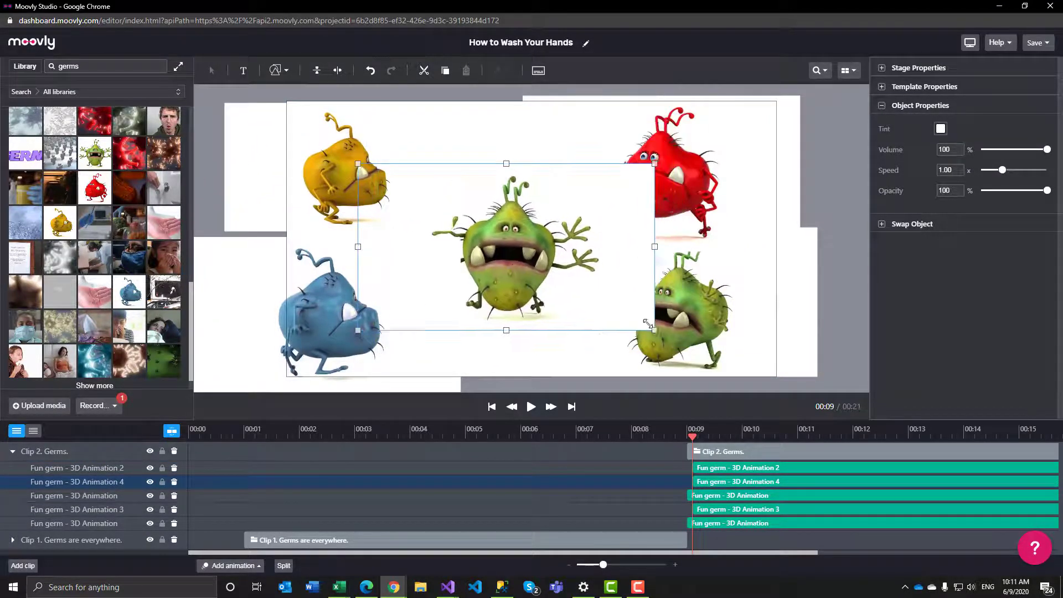
- Shrink the middle green germ until it clears its neighbours and delay the red germ's start to about 00:10.5
{"action": "left_click_drag", "start_coordinate": [657, 331], "coordinate": [592, 294]}
{"action": "left_click_drag", "start_coordinate": [358, 294], "coordinate": [415, 262]}
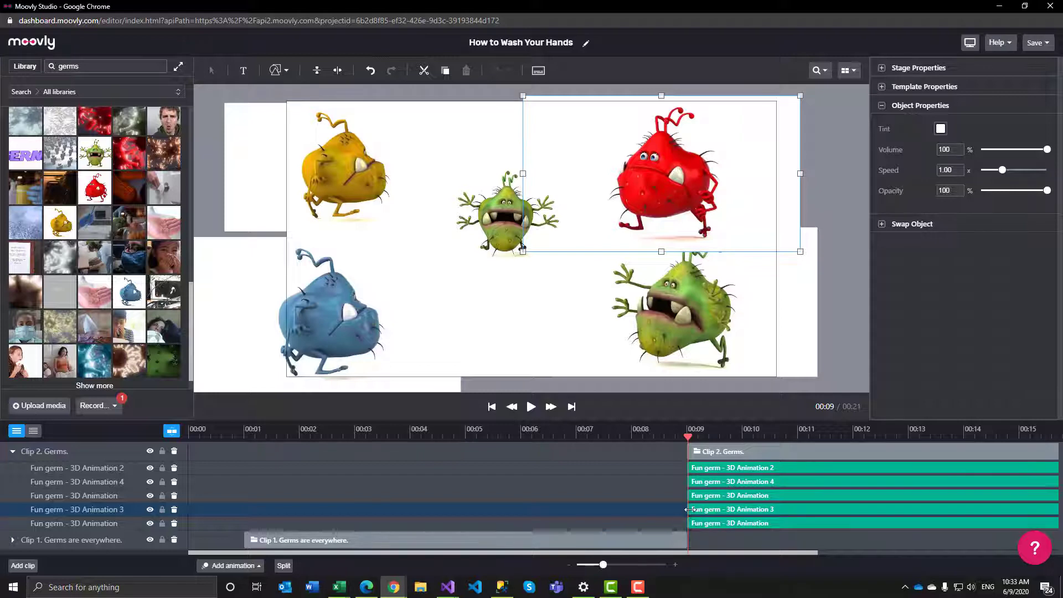
{"action": "left_click_drag", "start_coordinate": [689, 510], "coordinate": [769, 495]}
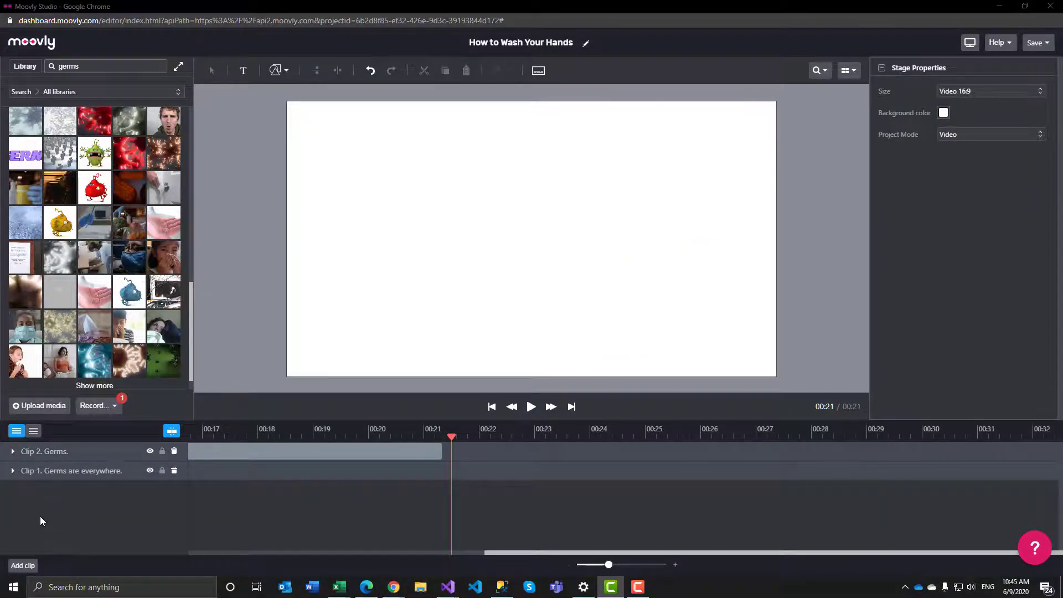
- Add a third clip named "Clip 3. DON'T PANIC" and shift its start to about 00:22.5 on the timeline
{"action": "left_click", "coordinate": [27, 559]}
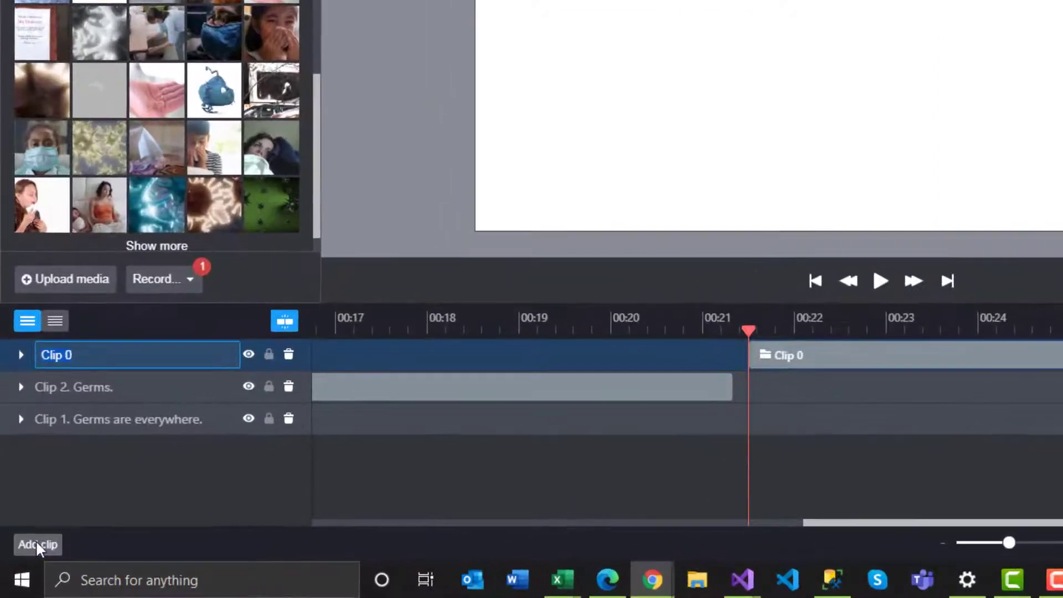
{"action": "left_click", "coordinate": [126, 354]}
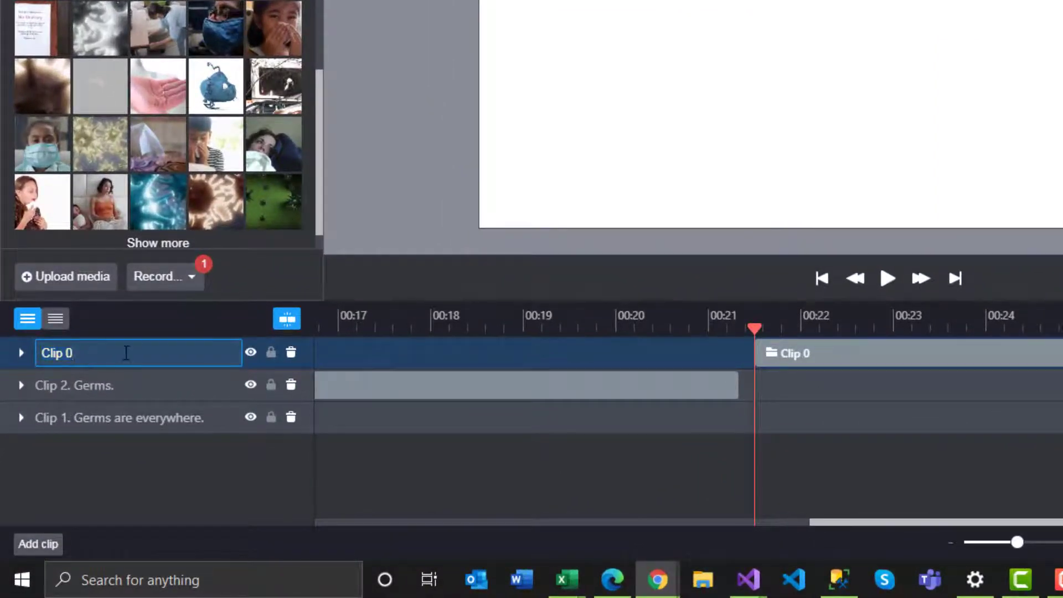
{"action": "type", "text": "3. DON'T PANIC"}
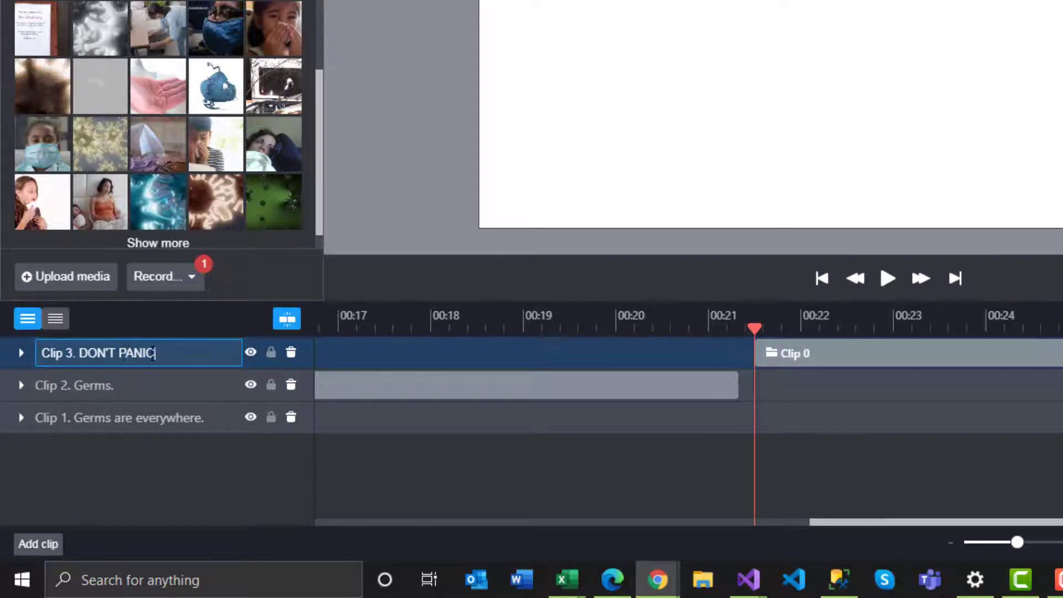
{"action": "left_click_drag", "start_coordinate": [826, 350], "coordinate": [917, 361]}
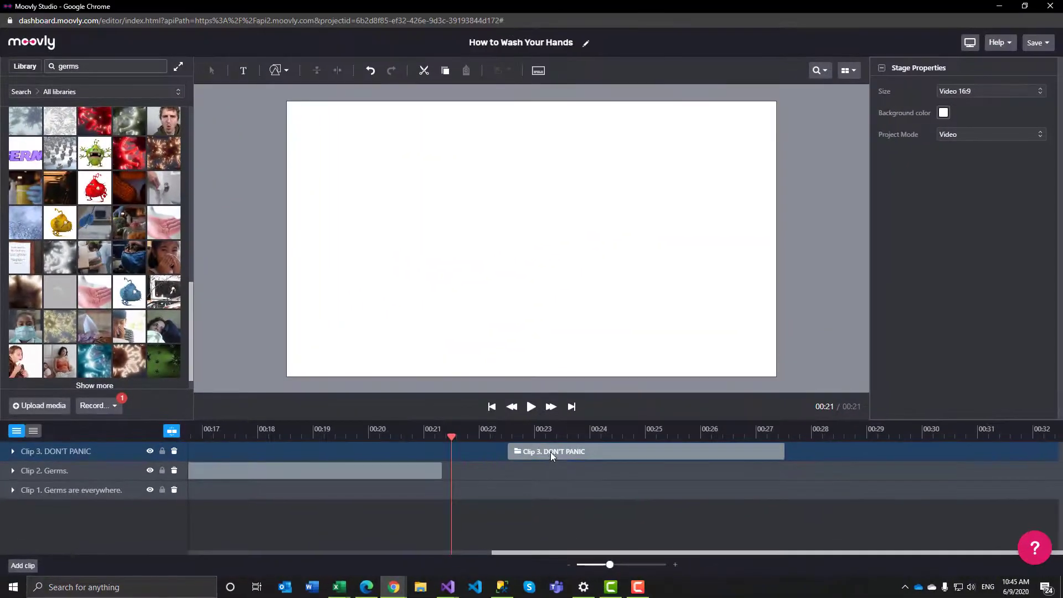
- Add three separate placeholder text objects to Clip 3, staggered diagonally across the middle of the stage
{"action": "left_click", "coordinate": [244, 71]}
{"action": "left_click", "coordinate": [393, 193]}
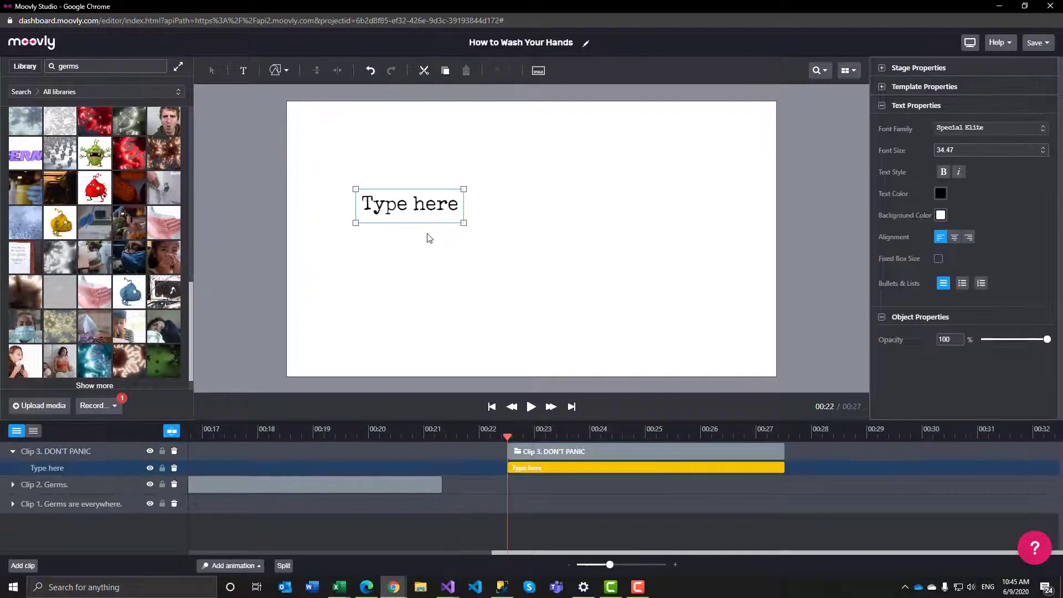
{"action": "left_click", "coordinate": [520, 224]}
{"action": "left_click", "coordinate": [244, 71]}
{"action": "left_click", "coordinate": [500, 213]}
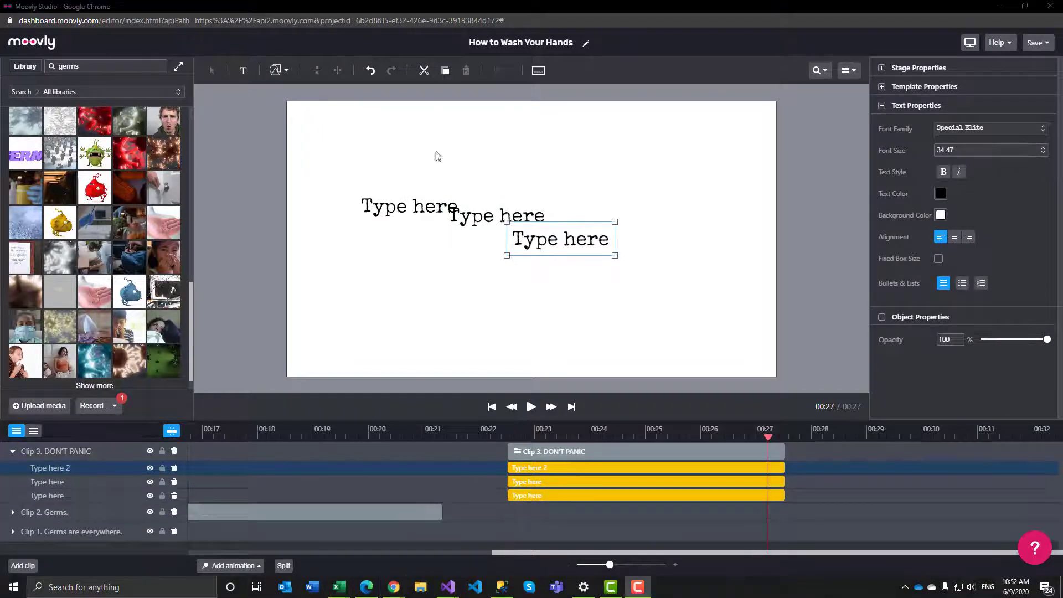
- Enlarge the three placeholder texts together to a font size of about 47 and select the middle one
{"action": "left_click_drag", "start_coordinate": [435, 152], "coordinate": [335, 304]}
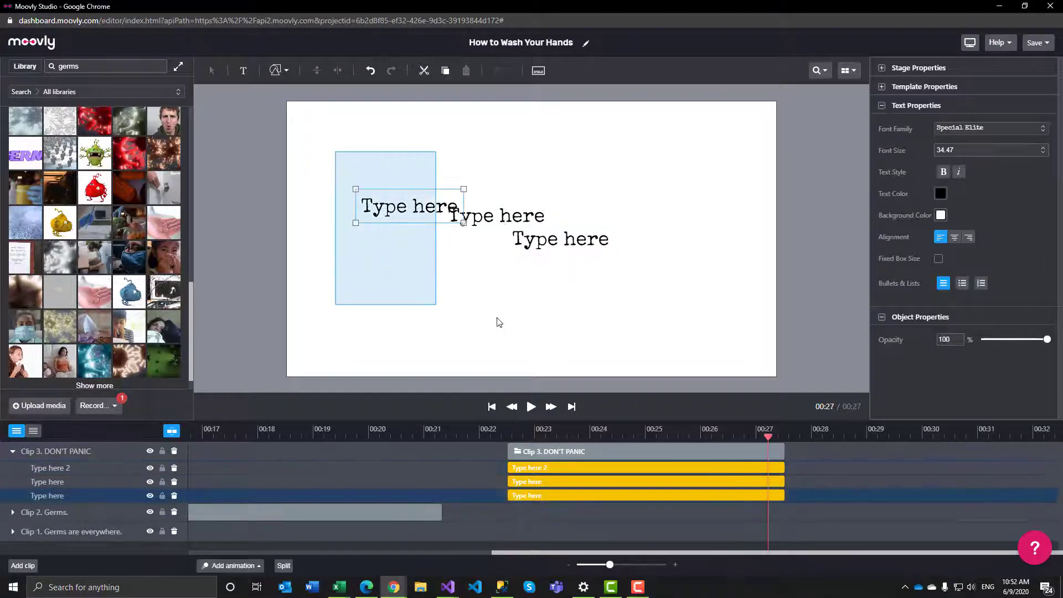
{"action": "left_click_drag", "start_coordinate": [499, 322], "coordinate": [681, 321]}
{"action": "left_click_drag", "start_coordinate": [613, 256], "coordinate": [708, 281]}
{"action": "left_click", "coordinate": [491, 212]}
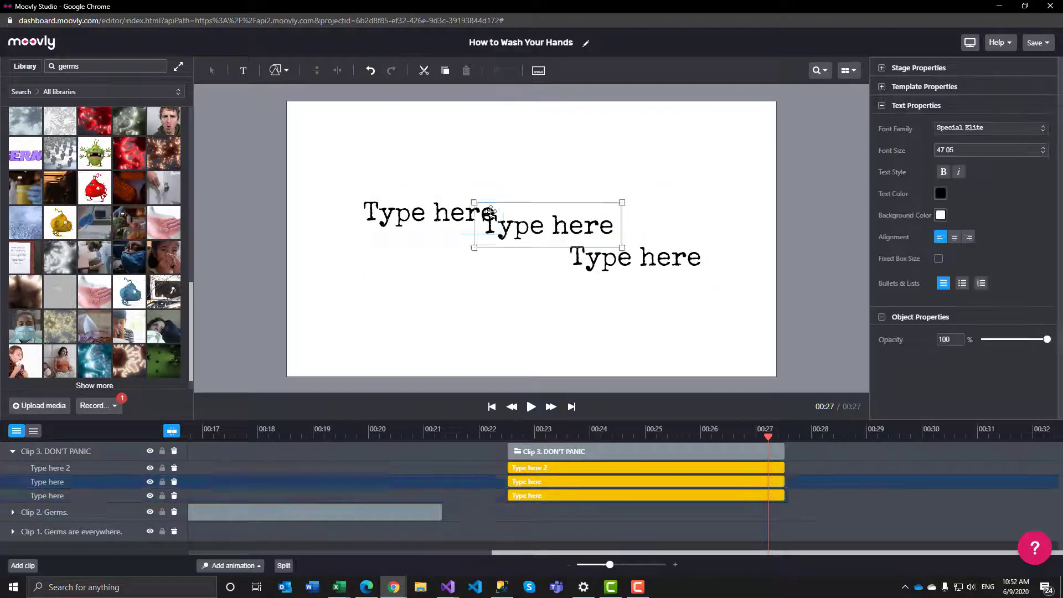
- Replace the three placeholder texts on the stage with "DON'T", "PANIC" and "!", one word or mark per text object
{"action": "left_click", "coordinate": [490, 211]}
{"action": "double_click", "coordinate": [490, 212]}
{"action": "type", "text": "DON'T"}
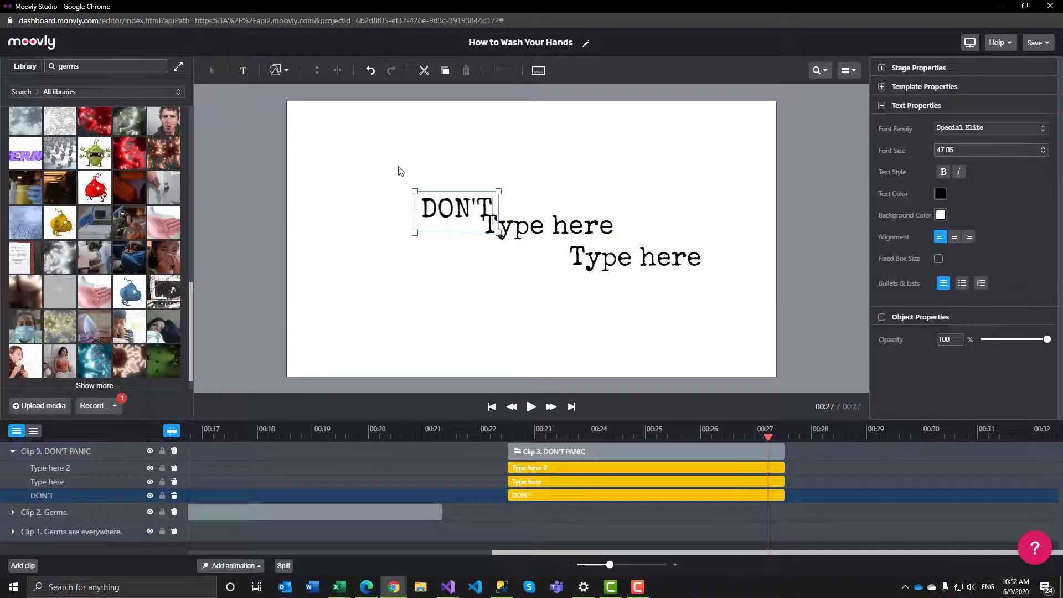
{"action": "double_click", "coordinate": [548, 225]}
{"action": "type", "text": "PANIC"}
{"action": "double_click", "coordinate": [636, 253]}
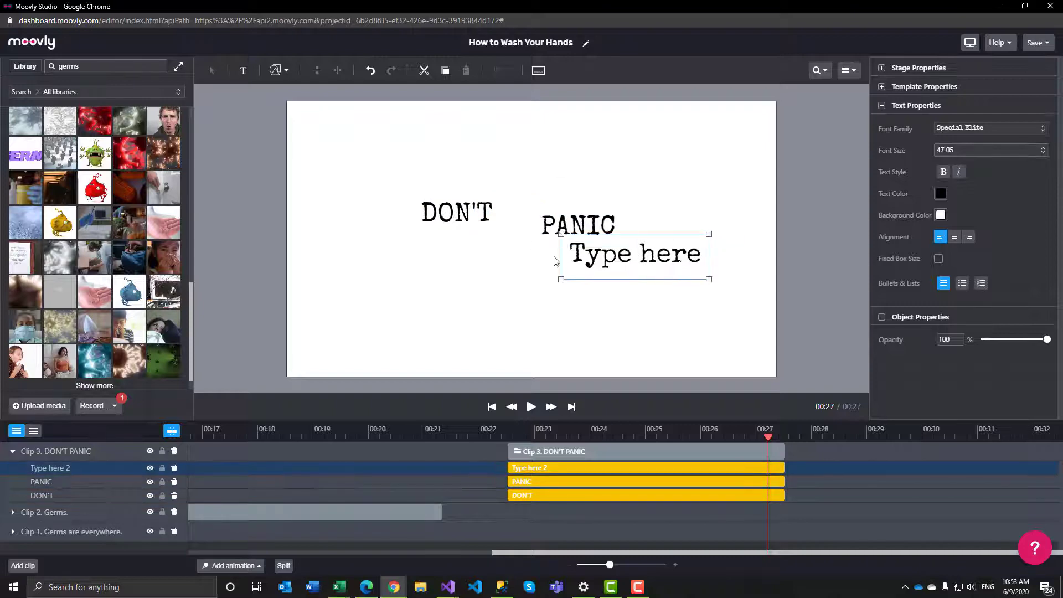
{"action": "left_click_drag", "start_coordinate": [556, 262], "coordinate": [716, 242]}
{"action": "type", "text": "!"}
- Line up the three texts in one row reading "DON'T PANIC !" and enlarge them together to a font size of about 56
{"action": "left_click_drag", "start_coordinate": [459, 206], "coordinate": [398, 217]}
{"action": "left_click_drag", "start_coordinate": [604, 220], "coordinate": [554, 226]}
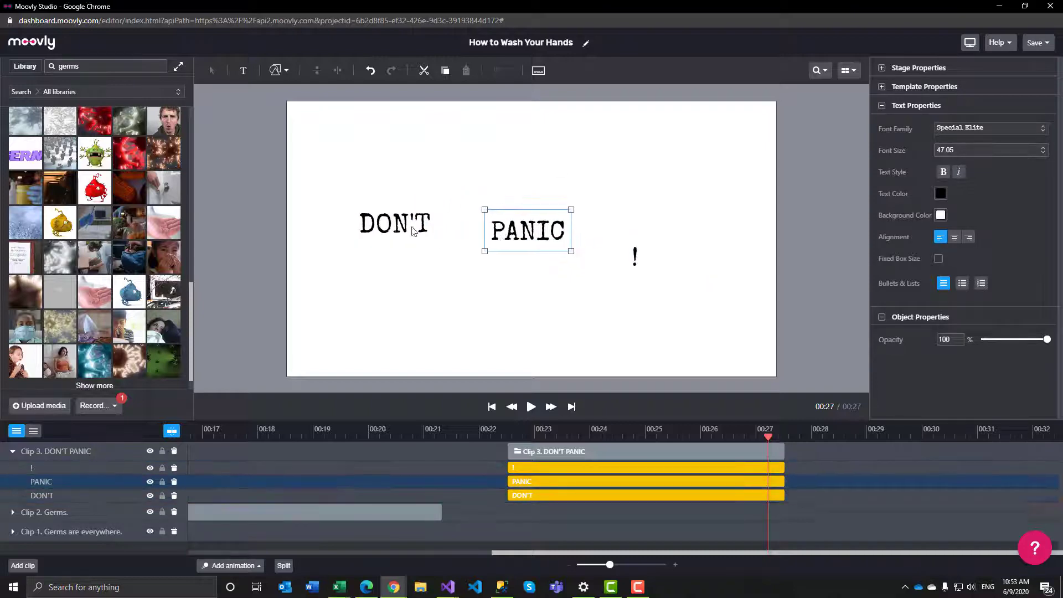
{"action": "left_click_drag", "start_coordinate": [412, 231], "coordinate": [461, 237]}
{"action": "left_click_drag", "start_coordinate": [636, 253], "coordinate": [578, 227]}
{"action": "left_click", "coordinate": [386, 169]}
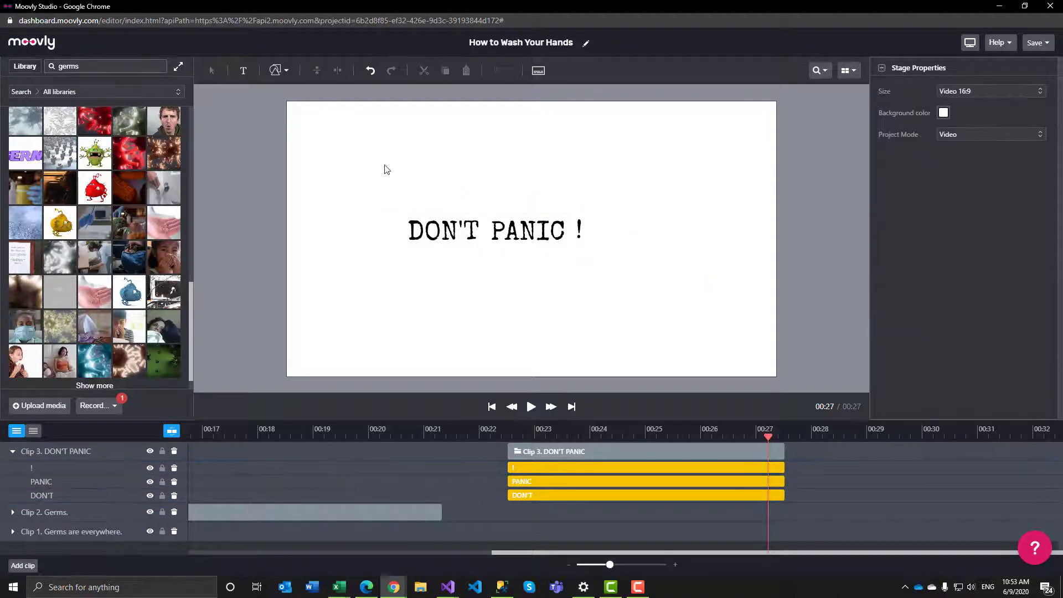
{"action": "left_click_drag", "start_coordinate": [386, 169], "coordinate": [688, 312]}
{"action": "left_click_drag", "start_coordinate": [568, 242], "coordinate": [645, 203]}
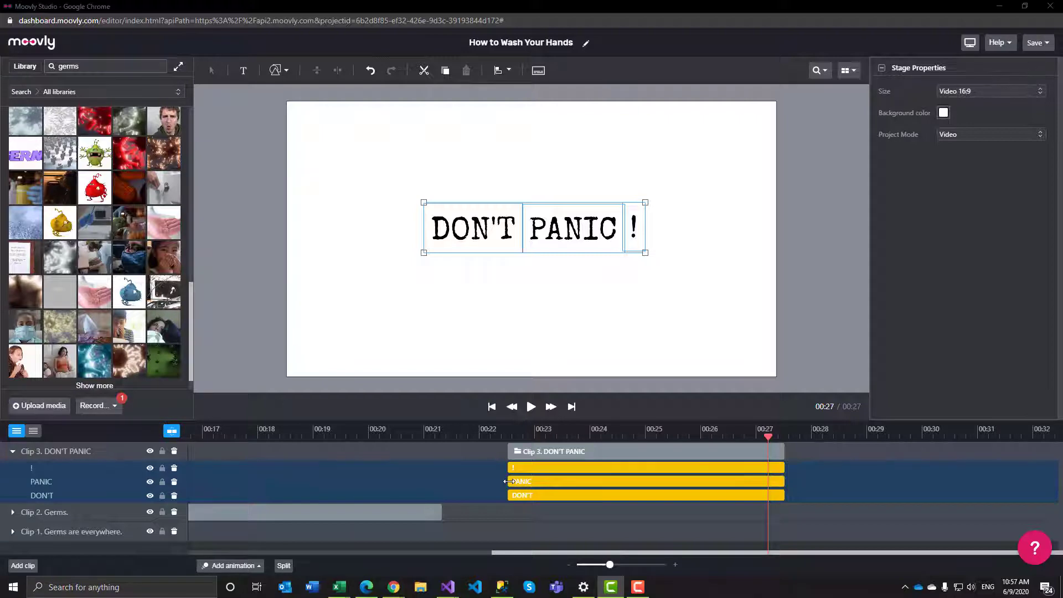
- Stagger the starts of "DON'T", "PANIC" and "!" at about 00:22.6, 00:23.4 and 00:24.2, and extend all three to about 00:32
{"action": "left_click_drag", "start_coordinate": [509, 481], "coordinate": [513, 483]}
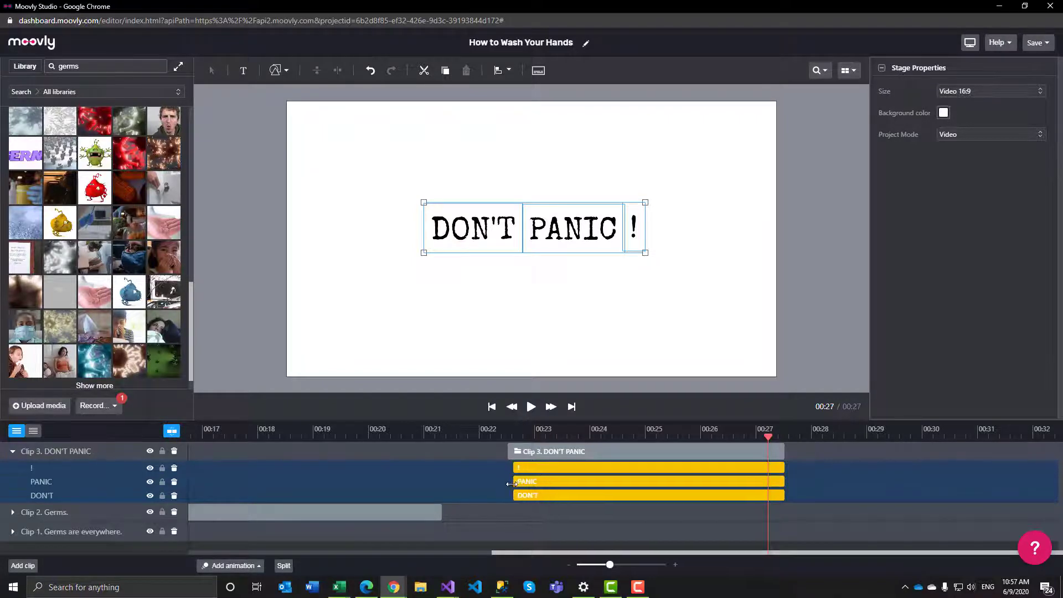
{"action": "left_click", "coordinate": [539, 408]}
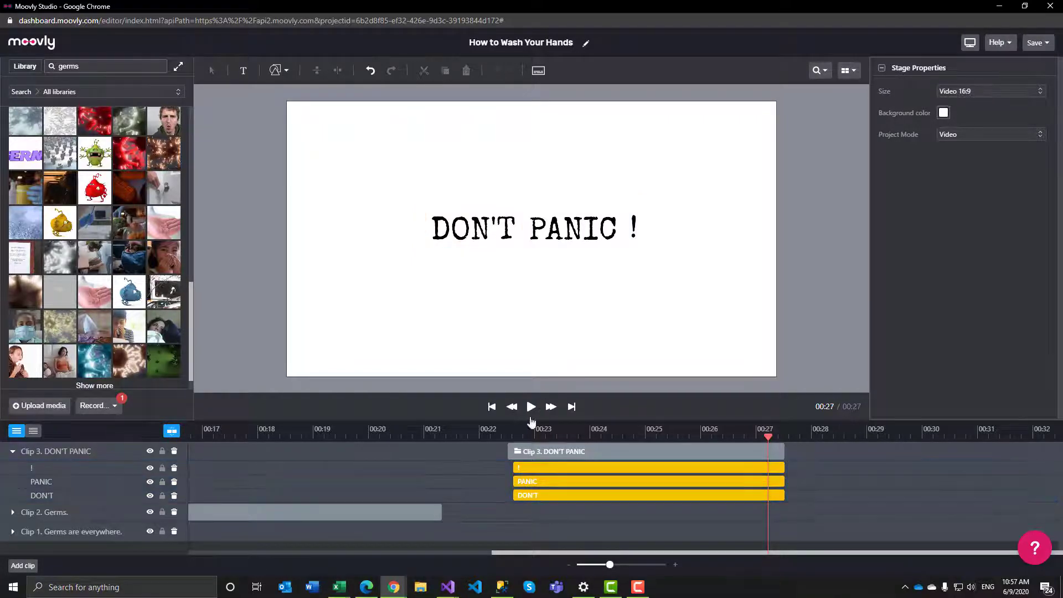
{"action": "left_click_drag", "start_coordinate": [514, 482], "coordinate": [604, 467]}
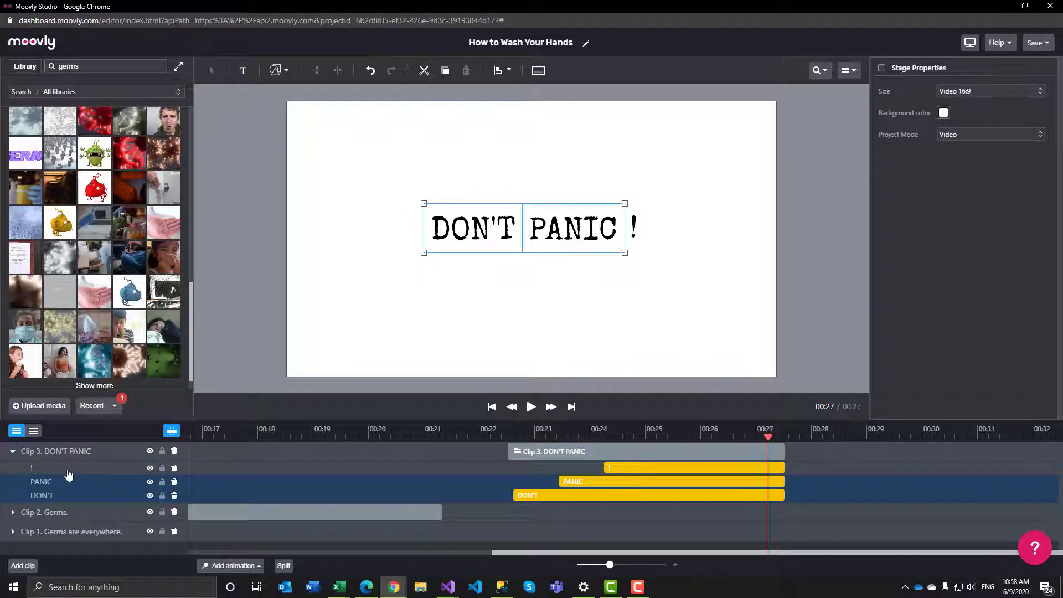
{"action": "left_click", "coordinate": [83, 471], "text": "ctrl"}
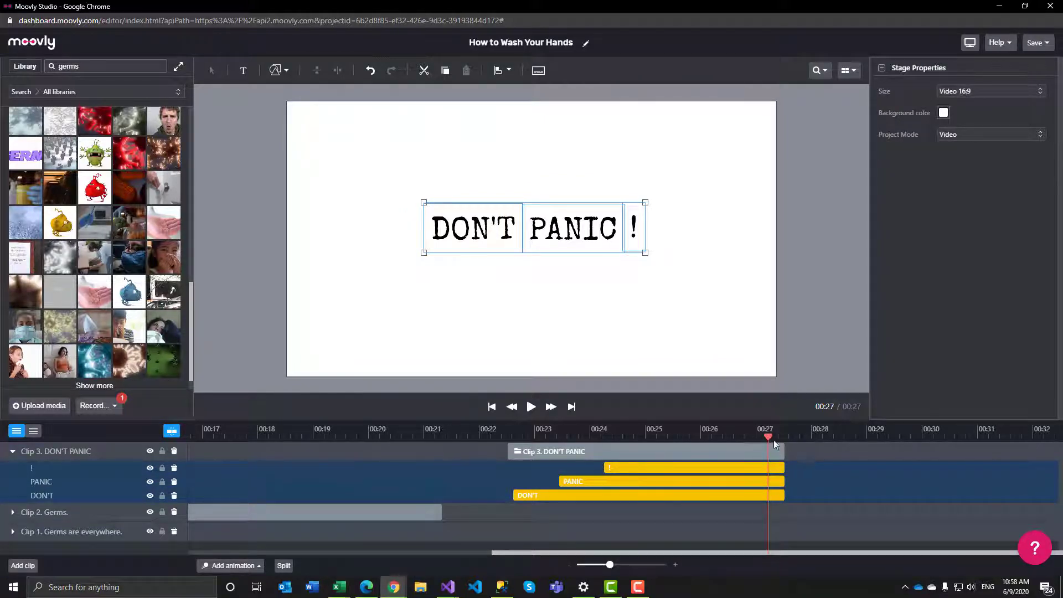
{"action": "left_click_drag", "start_coordinate": [782, 471], "coordinate": [1032, 490]}
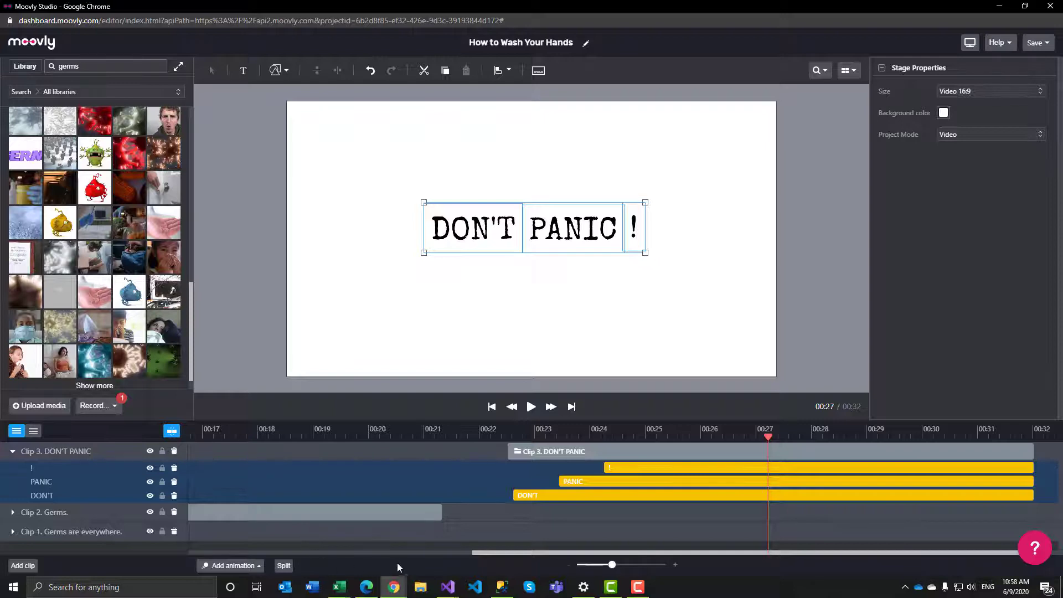
- Add a Bounce in entrance and a Wedge Out exit animation to all three Clip 3 texts
{"action": "left_click", "coordinate": [258, 570]}
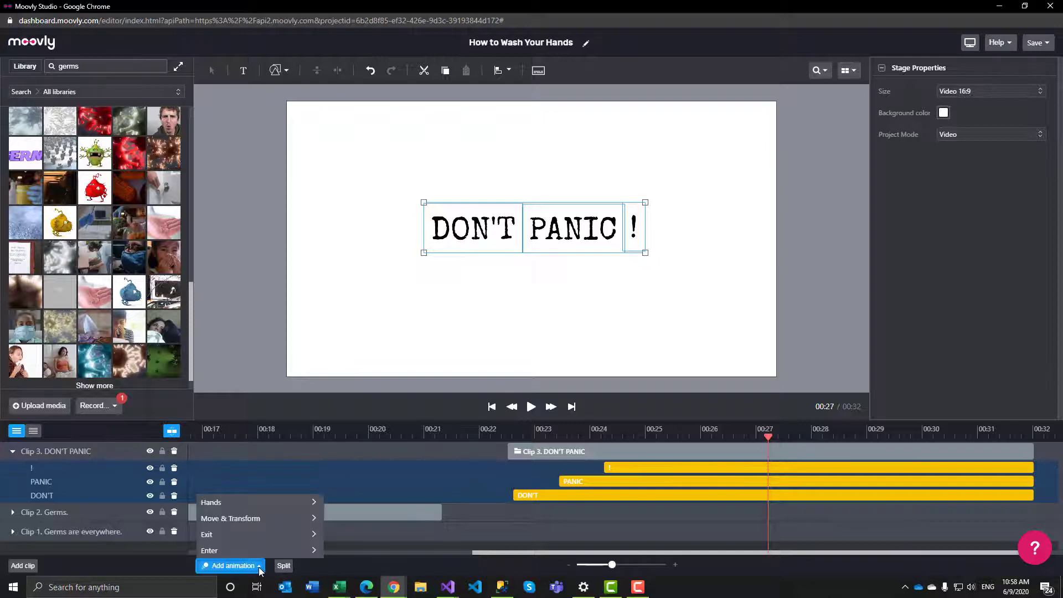
{"action": "mouse_move", "coordinate": [259, 553]}
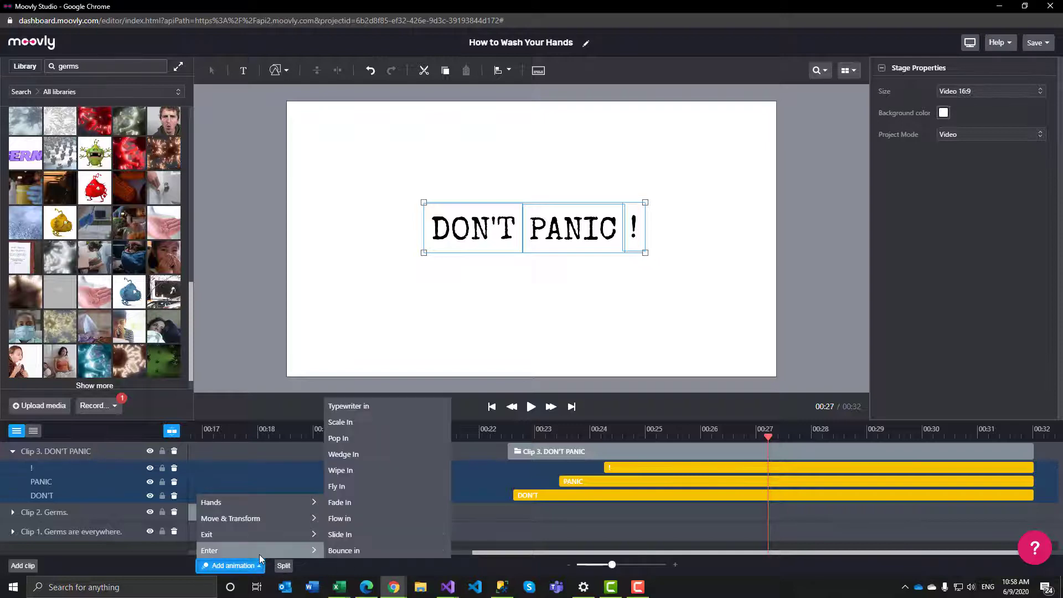
{"action": "left_click", "coordinate": [348, 549]}
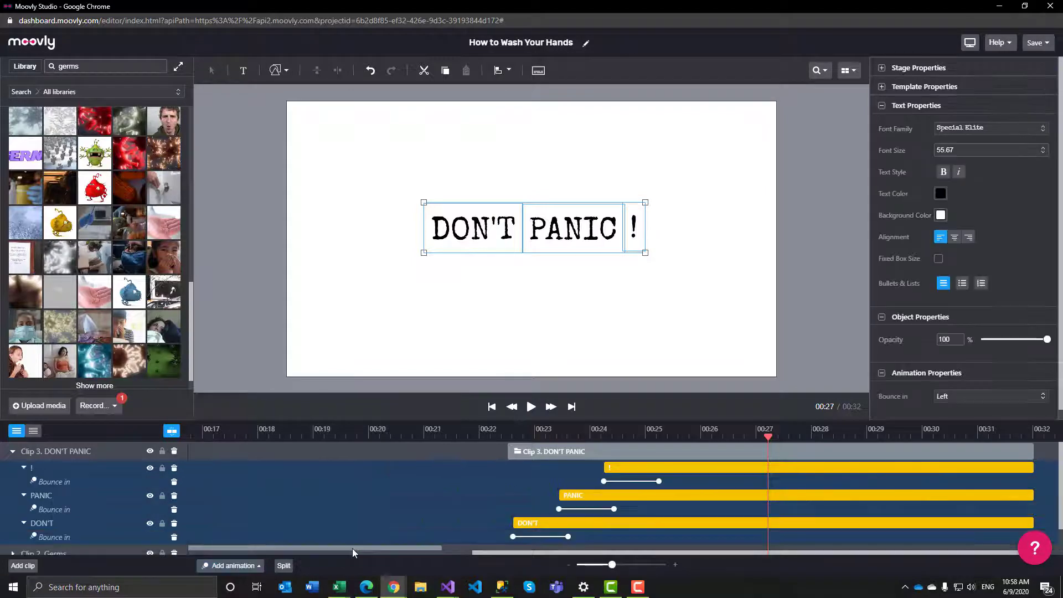
{"action": "left_click", "coordinate": [233, 566]}
{"action": "mouse_move", "coordinate": [260, 535]}
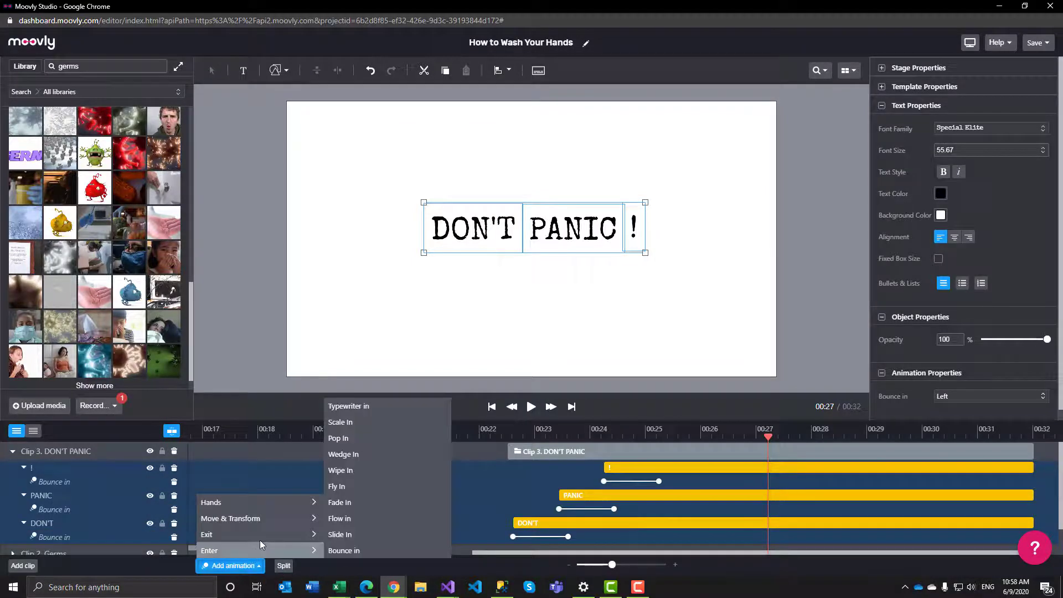
{"action": "left_click", "coordinate": [344, 453]}
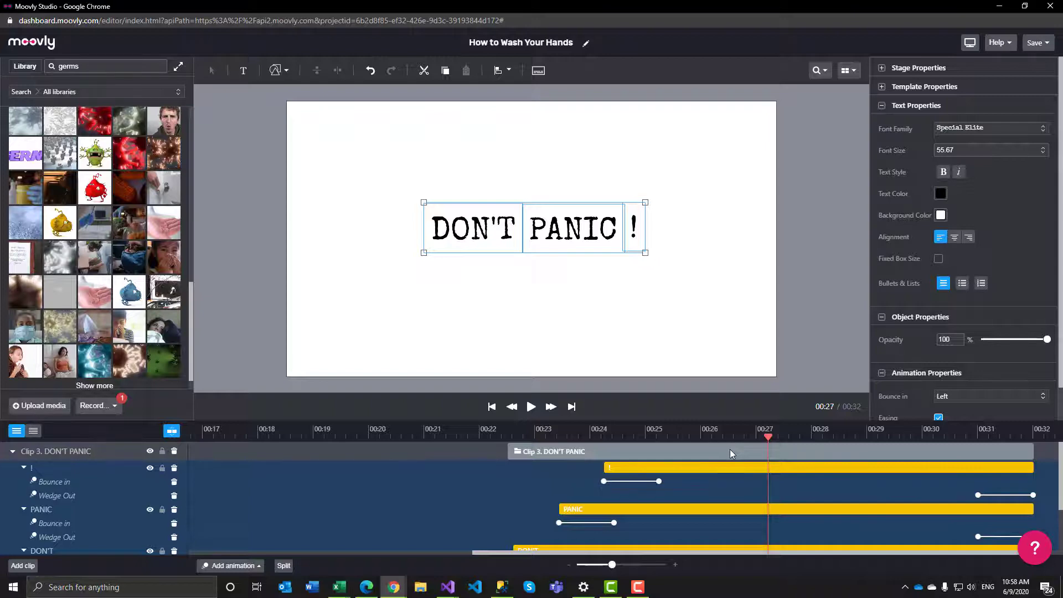
- Lengthen the Bounce in animations to end at about 00:24.6 for "DON'T" and "PANIC" and 00:27.2 for "!", and preview the clip
{"action": "left_click_drag", "start_coordinate": [659, 481], "coordinate": [714, 482]}
{"action": "left_click", "coordinate": [585, 352]}
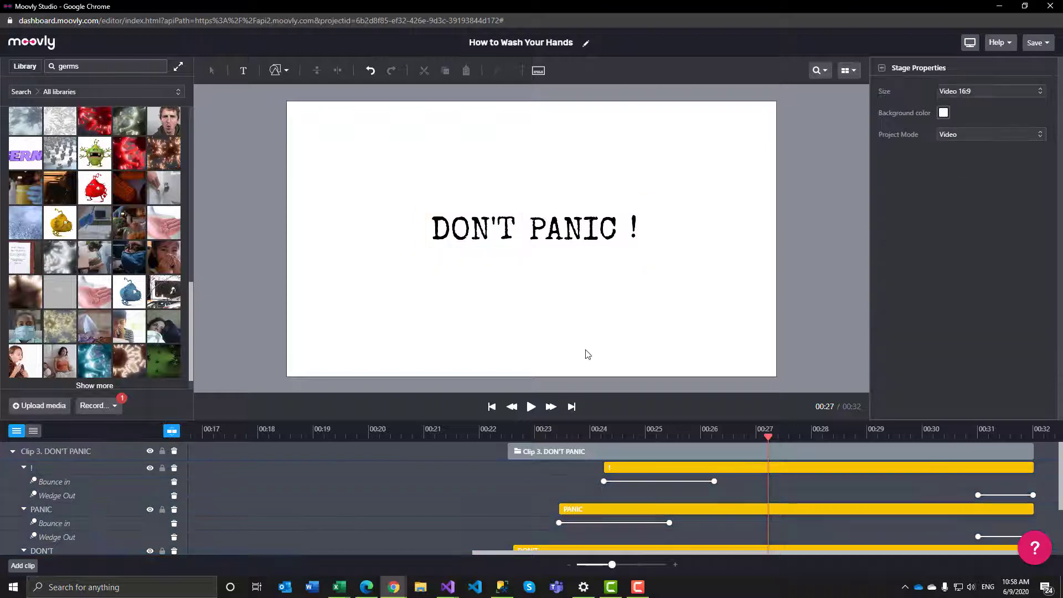
{"action": "left_click_drag", "start_coordinate": [669, 523], "coordinate": [625, 528]}
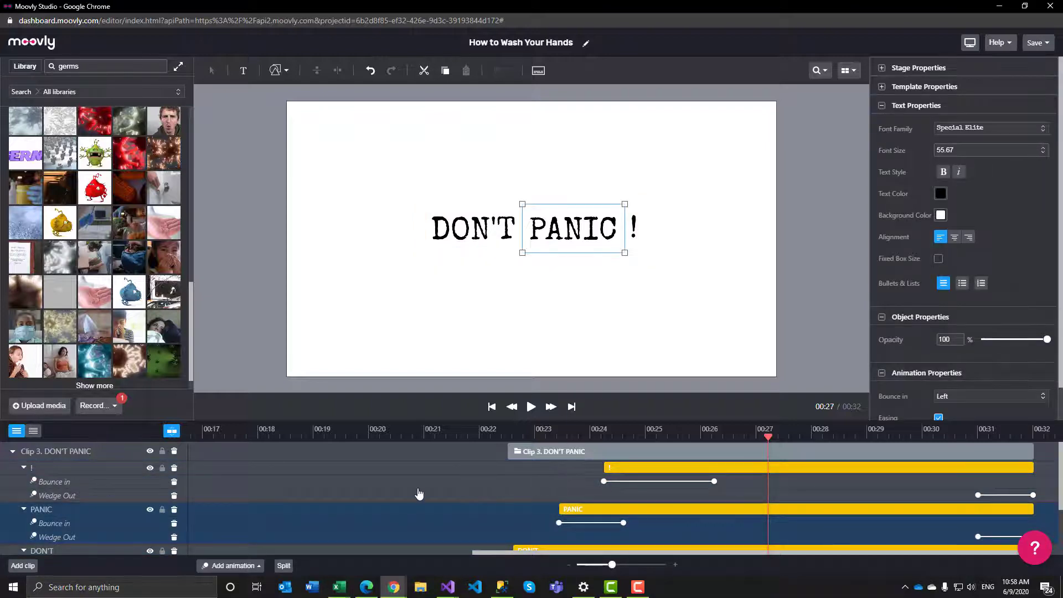
{"action": "left_click", "coordinate": [110, 484]}
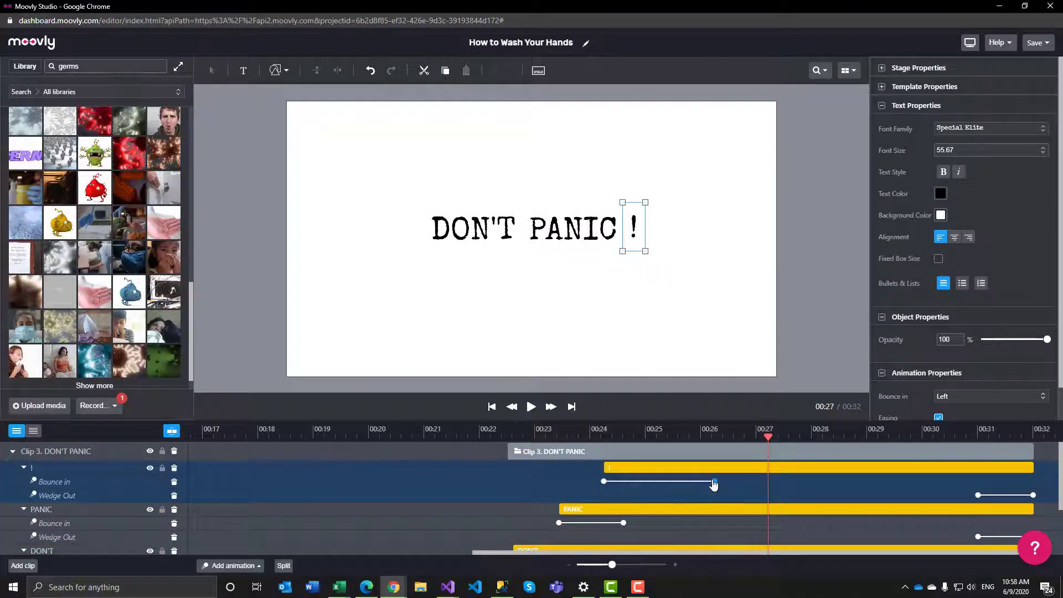
{"action": "left_click_drag", "start_coordinate": [714, 481], "coordinate": [768, 480]}
{"action": "left_click", "coordinate": [532, 407]}
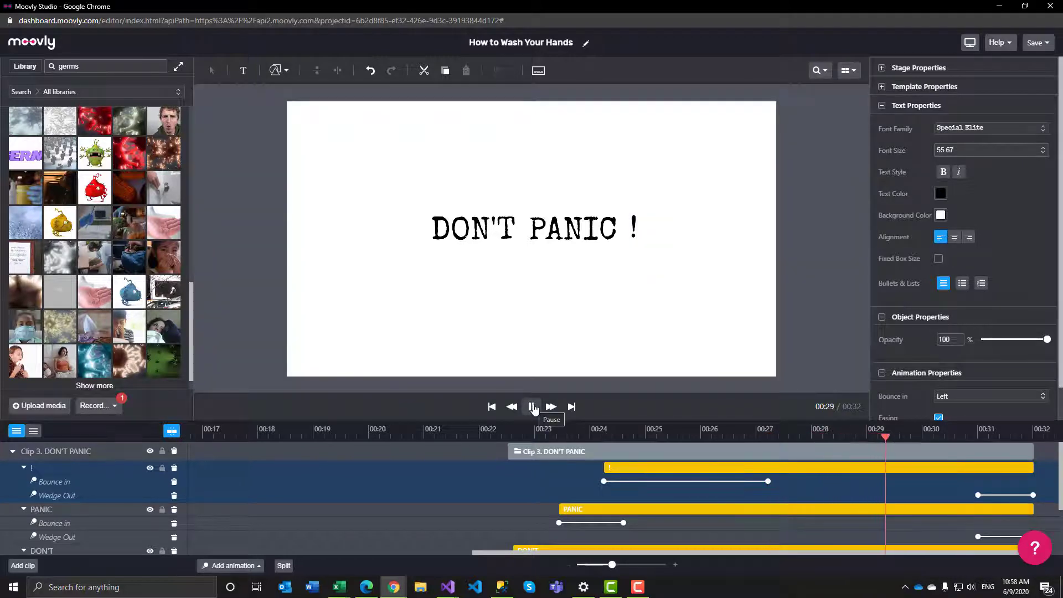
- Add a Move up animation to all three texts and bring its start on "!" forward to about 00:27
{"action": "left_click", "coordinate": [78, 510], "text": "ctrl"}
{"action": "scroll", "coordinate": [142, 509], "scroll_direction": "down", "scroll_amount": 1}
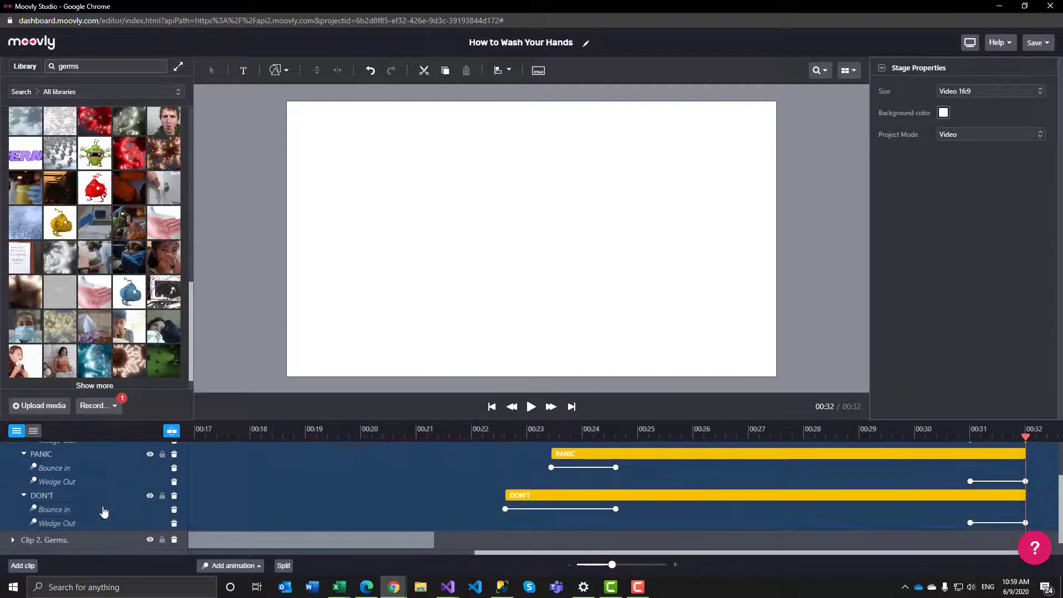
{"action": "left_click", "coordinate": [258, 567]}
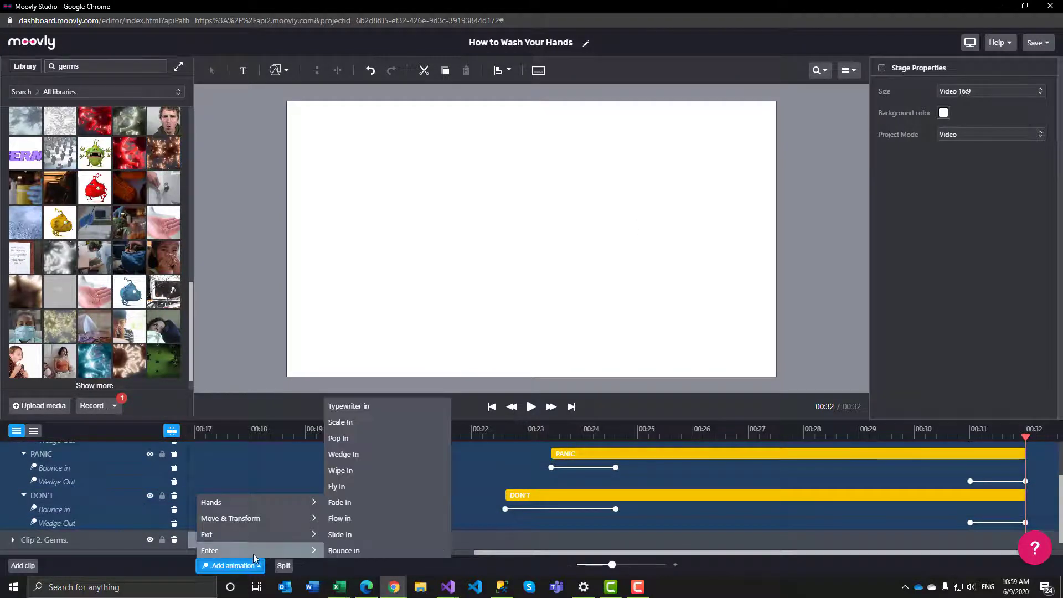
{"action": "mouse_move", "coordinate": [294, 519]}
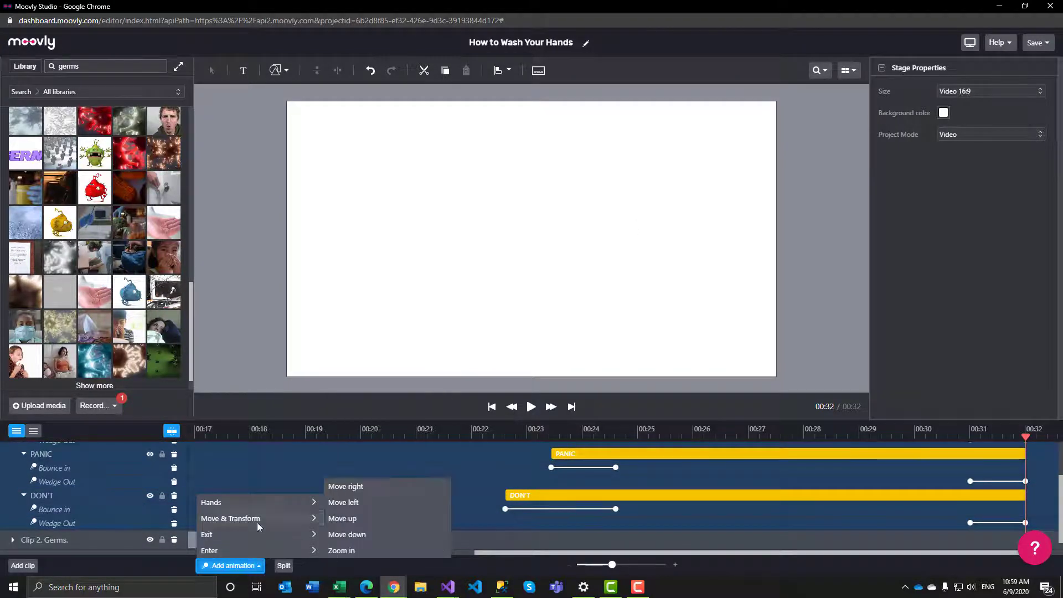
{"action": "left_click", "coordinate": [340, 518]}
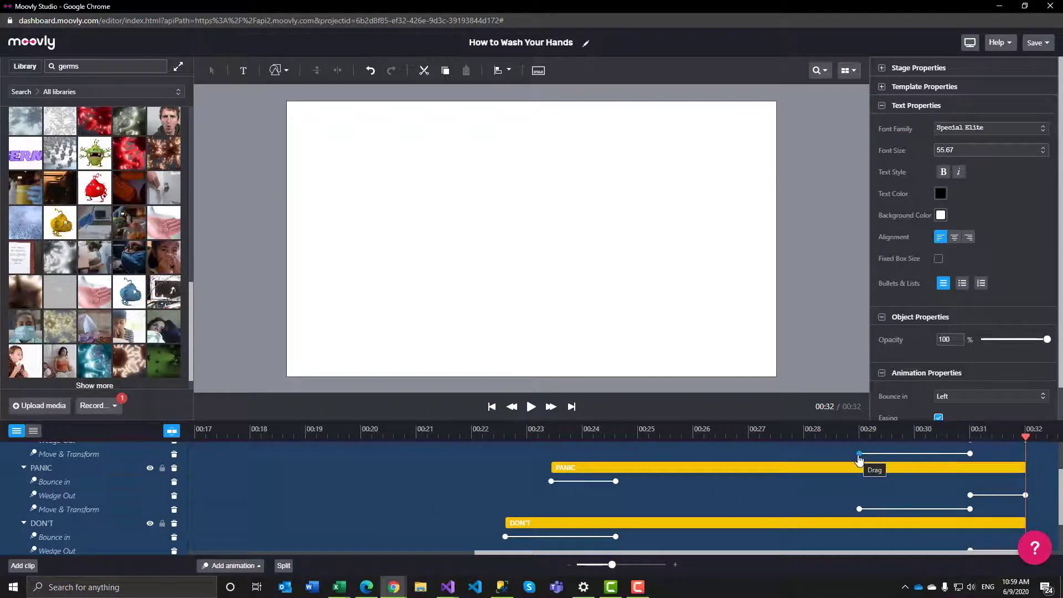
{"action": "left_click_drag", "start_coordinate": [859, 455], "coordinate": [645, 455]}
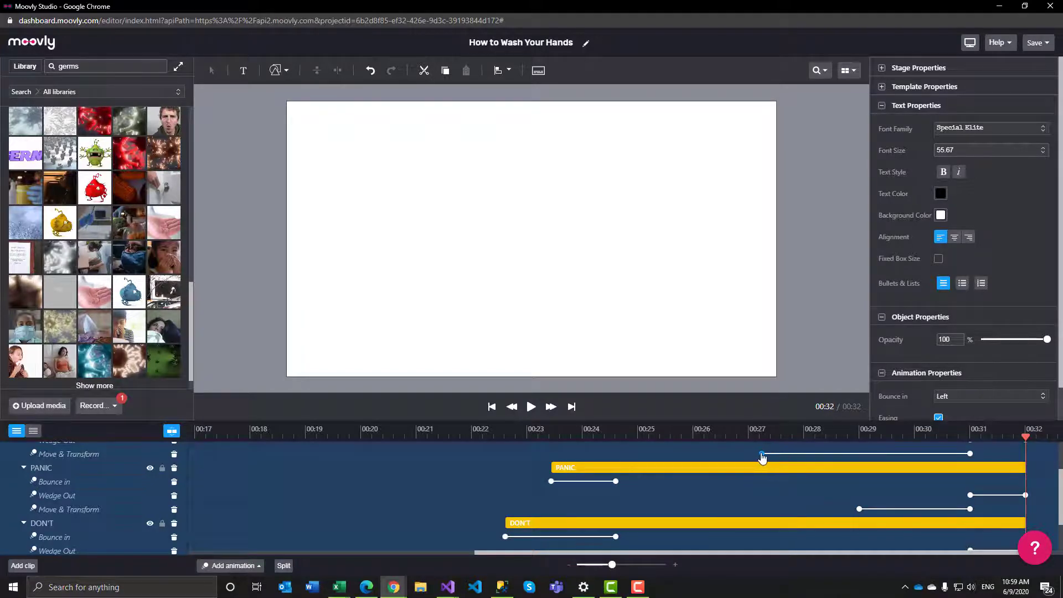
{"action": "key", "text": "F10"}
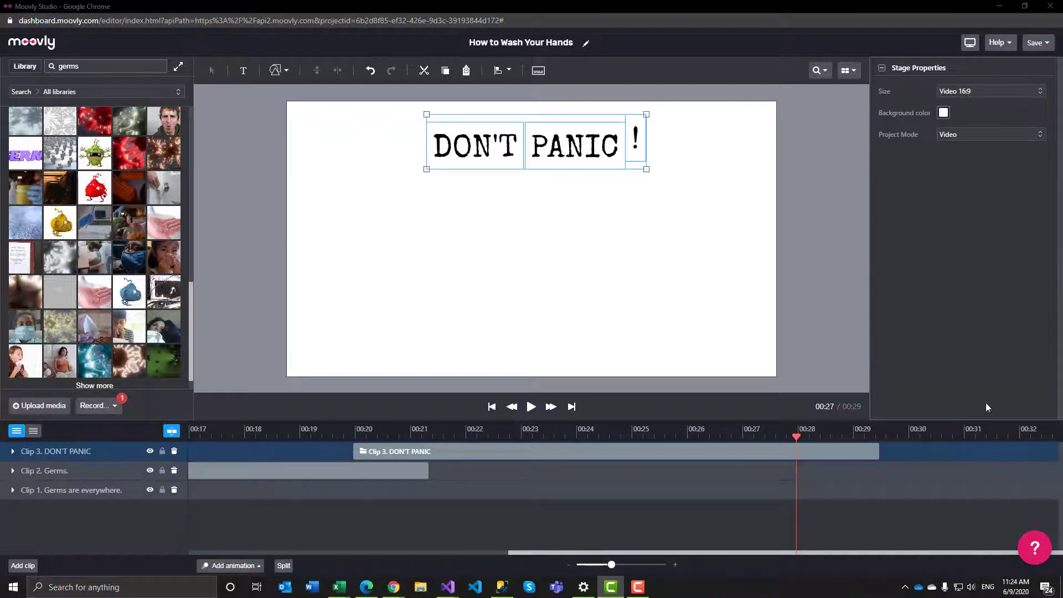
- Add a fourth clip named "Clip 4. WASH YOUR HANDS!" and shift its start to about 00:25.8, overlapping the end of Clip 3
{"action": "left_click", "coordinate": [21, 565]}
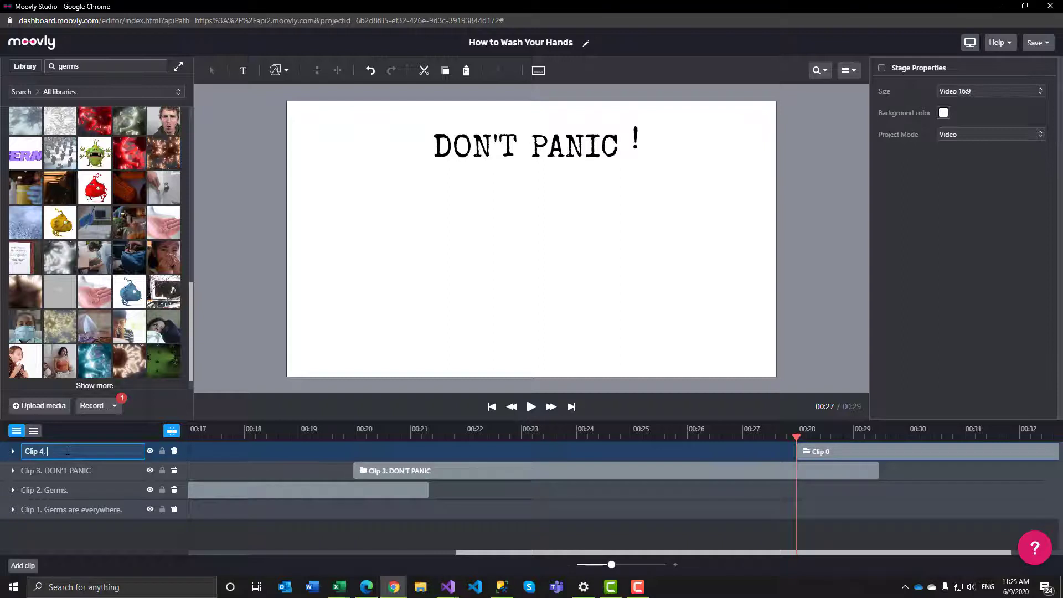
{"action": "type", "text": "Clip 4. WASH YOUR HANDS!"}
{"action": "left_click", "coordinate": [845, 450]}
{"action": "left_click_drag", "start_coordinate": [846, 449], "coordinate": [656, 444]}
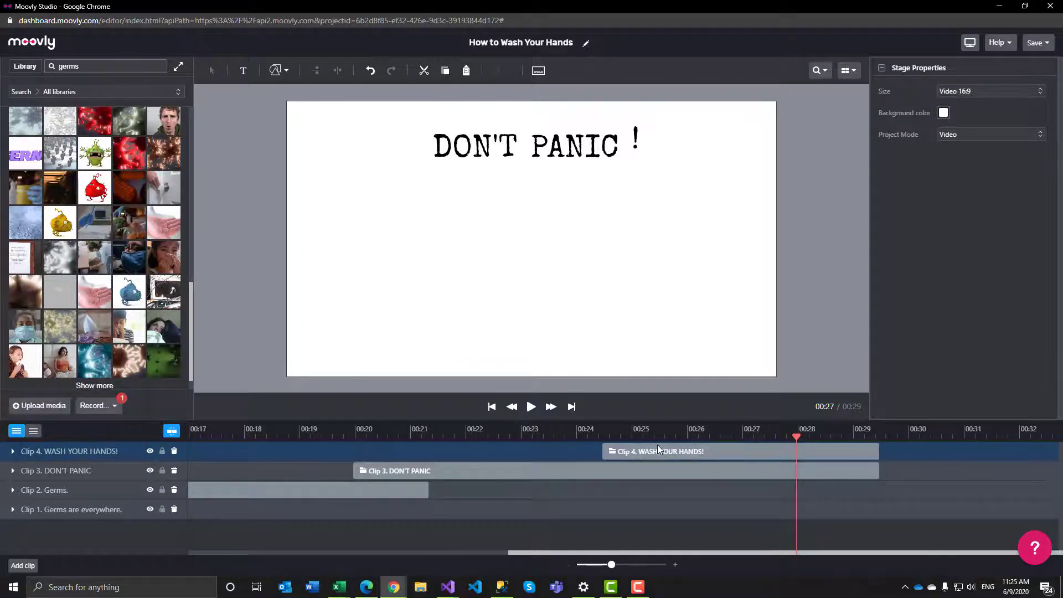
{"action": "left_click", "coordinate": [12, 472]}
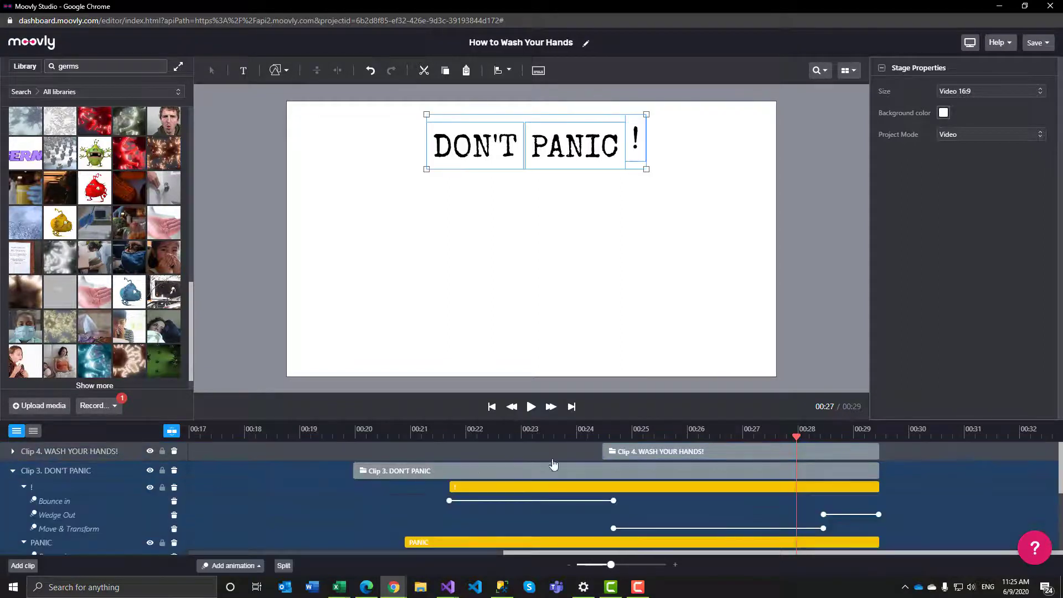
{"action": "left_click", "coordinate": [645, 450]}
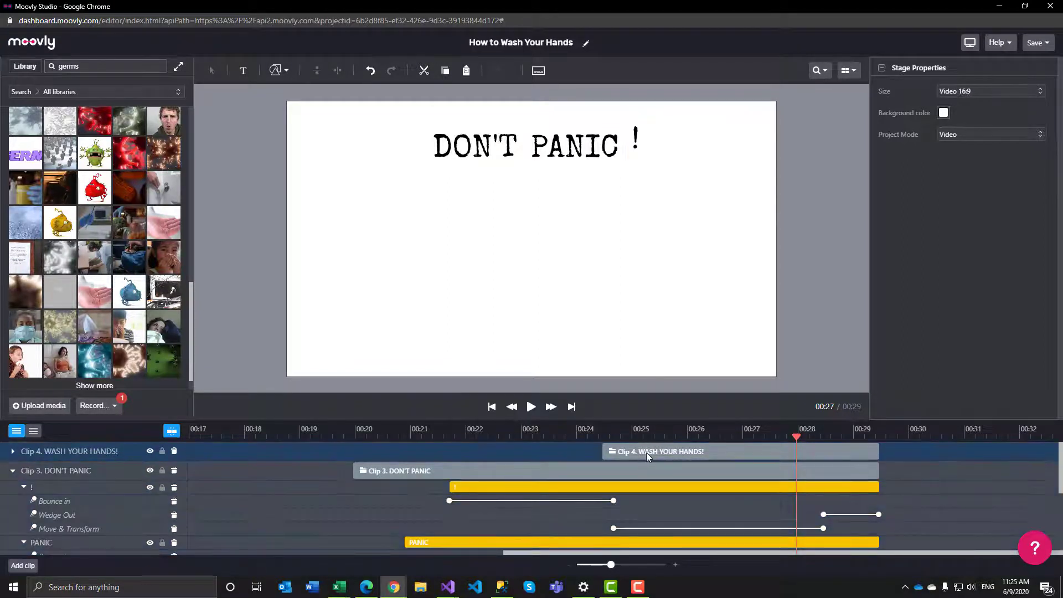
{"action": "left_click_drag", "start_coordinate": [652, 452], "coordinate": [727, 456]}
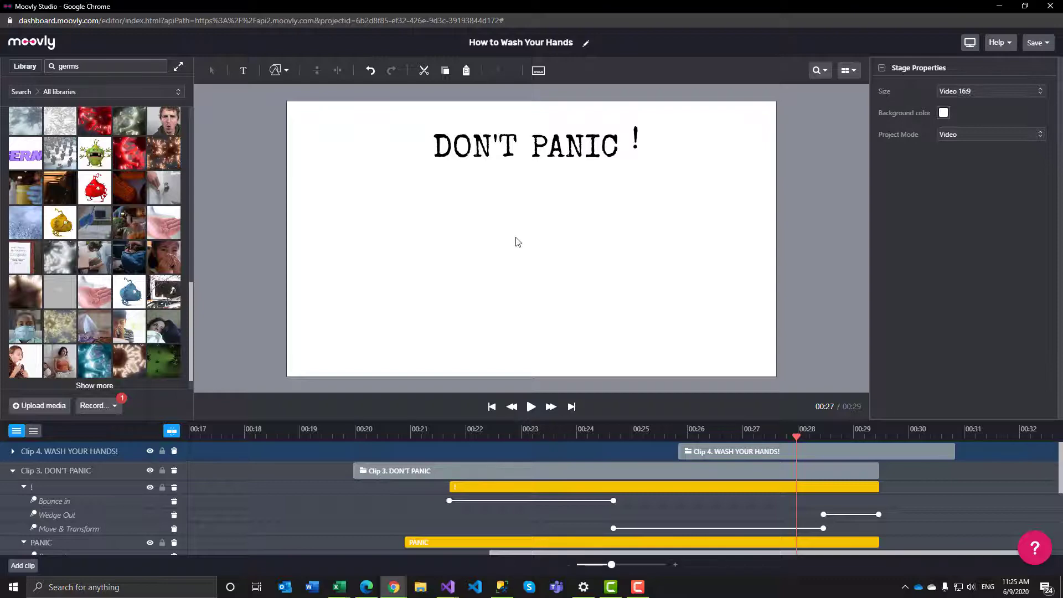
- Place a "W" text in Clip 4 below "DON'T PANIC !" and paste three more copies, spaced out in a row beside it
{"action": "key", "text": "ctrl+v"}
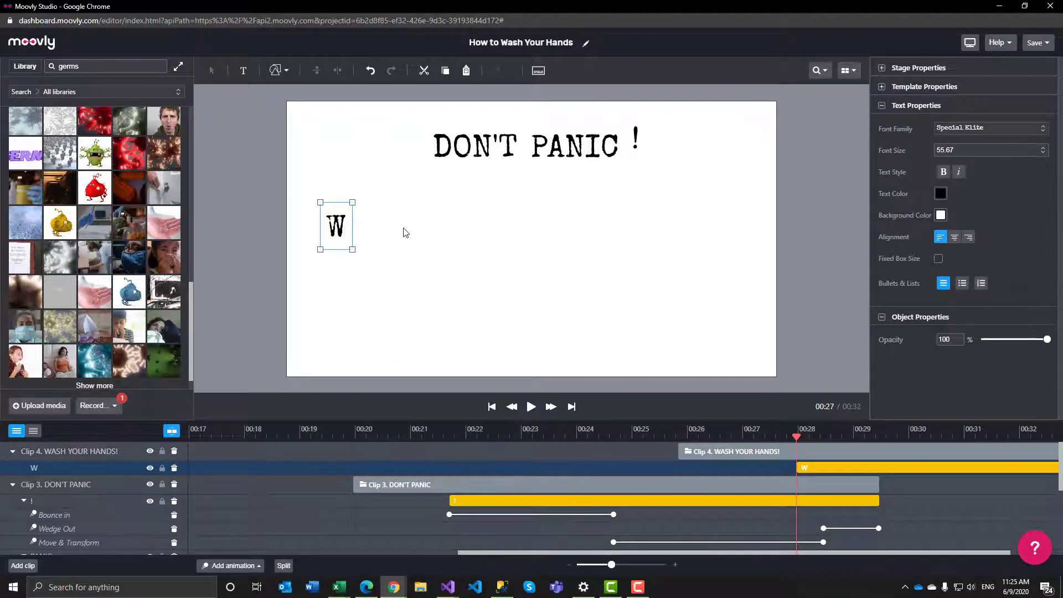
{"action": "key", "text": "ctrl+v"}
{"action": "left_click_drag", "start_coordinate": [347, 227], "coordinate": [432, 232]}
{"action": "key", "text": "ctrl+v"}
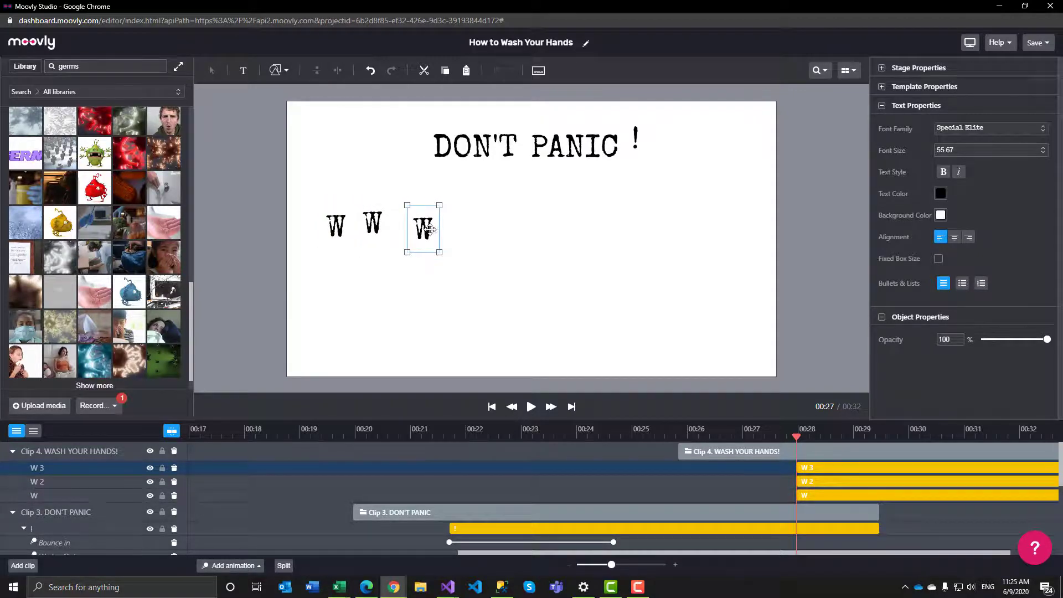
{"action": "key", "text": "ctrl+v"}
{"action": "left_click_drag", "start_coordinate": [340, 237], "coordinate": [471, 241]}
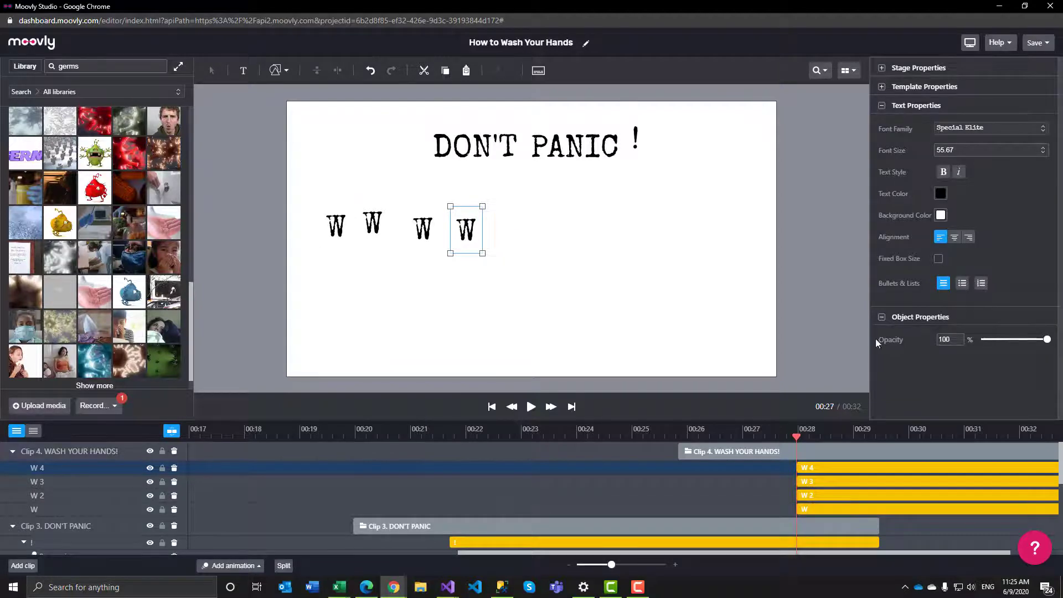
- Change the three copied "W" texts in Clip 4 to "A", "S" and "H" so the row spells "WASH"
{"action": "left_click_drag", "start_coordinate": [308, 161], "coordinate": [525, 297]}
{"action": "double_click", "coordinate": [374, 227]}
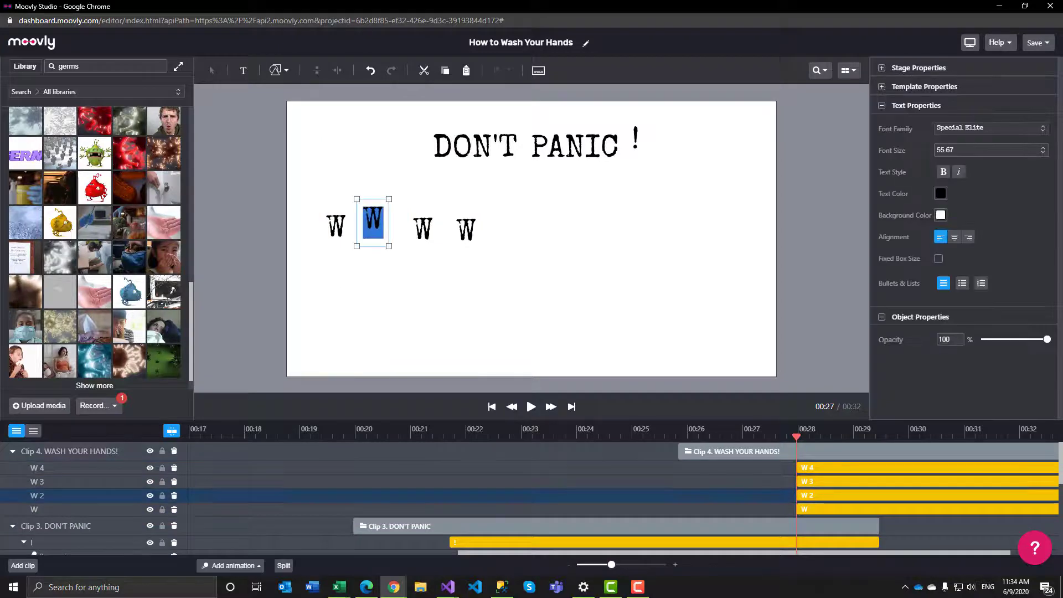
{"action": "type", "text": "A"}
{"action": "double_click", "coordinate": [422, 227]}
{"action": "type", "text": "S"}
{"action": "double_click", "coordinate": [463, 221]}
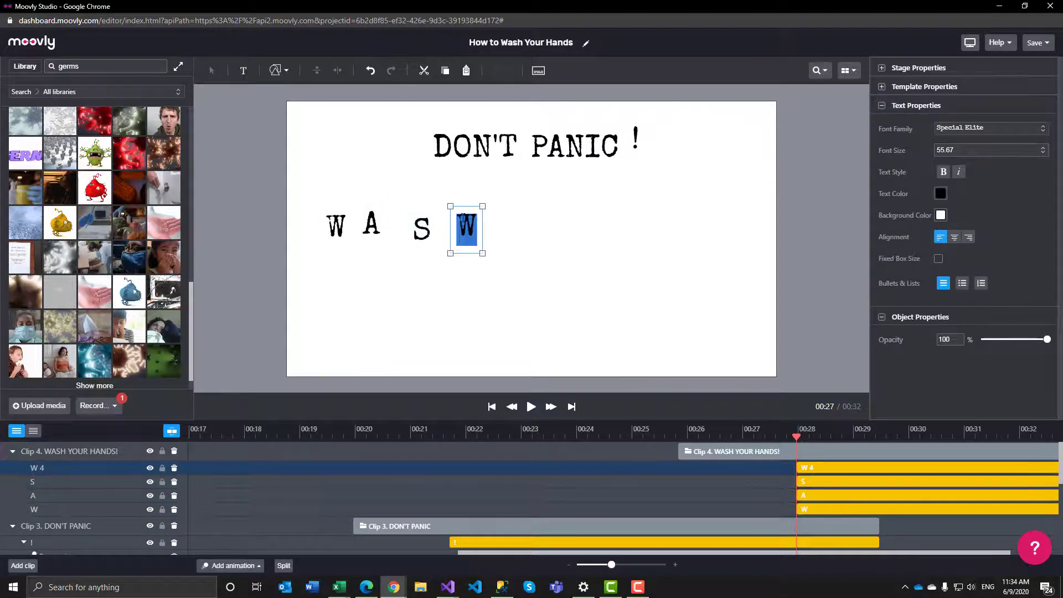
{"action": "type", "text": "H"}
- Copy the "H" text and place four copies spaced out in a row after "WASH"
{"action": "left_click", "coordinate": [465, 242]}
{"action": "key", "text": "ctrl+c"}
{"action": "key", "text": "ctrl+v"}
{"action": "key", "text": "ctrl+v"}
{"action": "left_click_drag", "start_coordinate": [474, 234], "coordinate": [590, 226]}
{"action": "key", "text": "ctrl+v"}
{"action": "left_click_drag", "start_coordinate": [473, 233], "coordinate": [550, 240]}
{"action": "left_click_drag", "start_coordinate": [614, 236], "coordinate": [602, 241]}
{"action": "left_click_drag", "start_coordinate": [469, 232], "coordinate": [463, 233]}
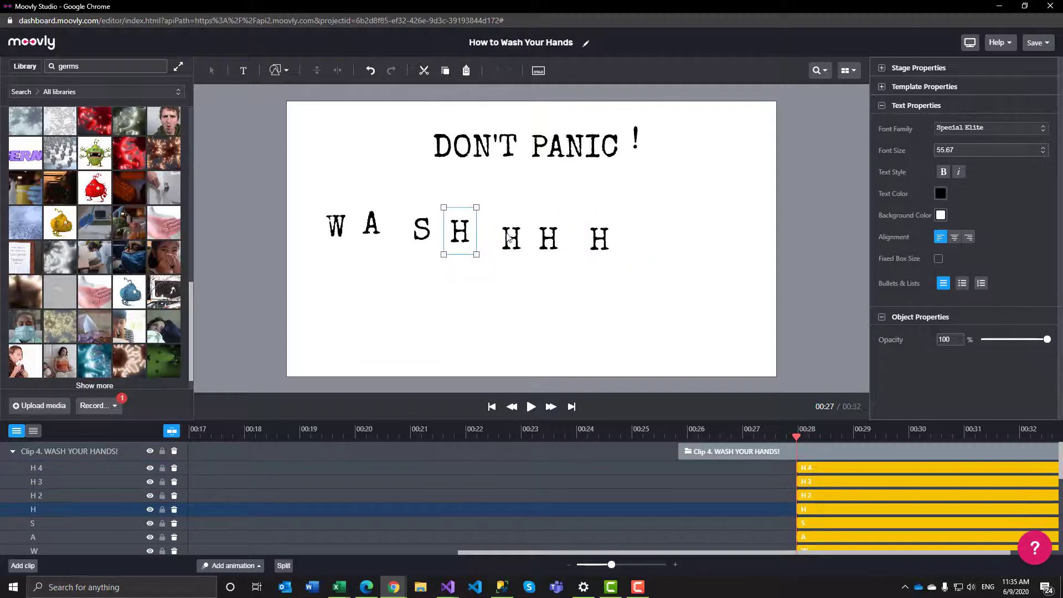
{"action": "left_click", "coordinate": [630, 240]}
- Change the four copied "H" texts to "Y", "O", "U" and "R"
{"action": "double_click", "coordinate": [510, 238]}
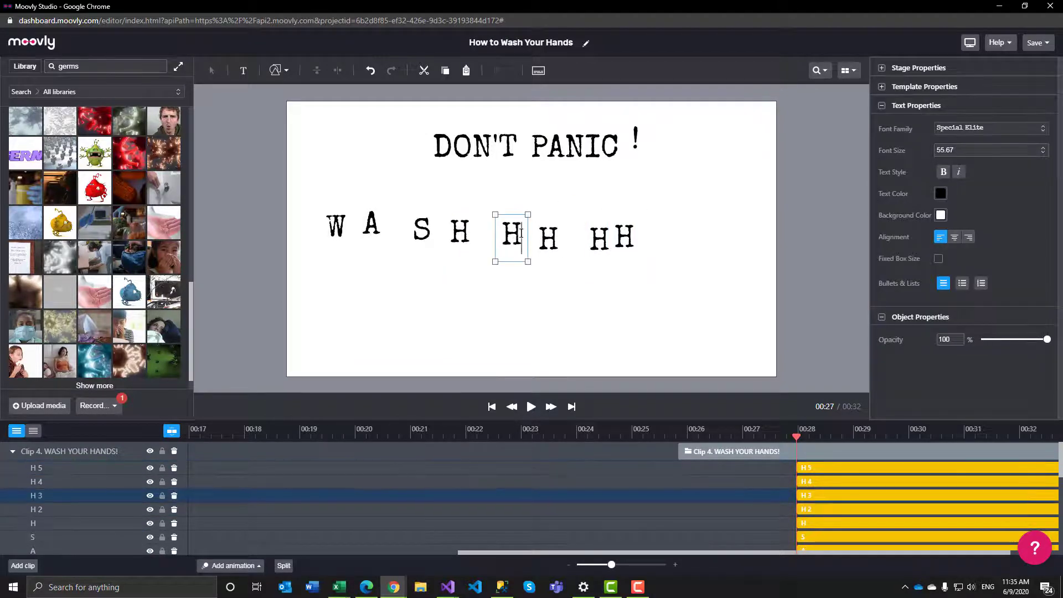
{"action": "type", "text": "Y"}
{"action": "double_click", "coordinate": [548, 237]}
{"action": "type", "text": "O"}
{"action": "double_click", "coordinate": [599, 236]}
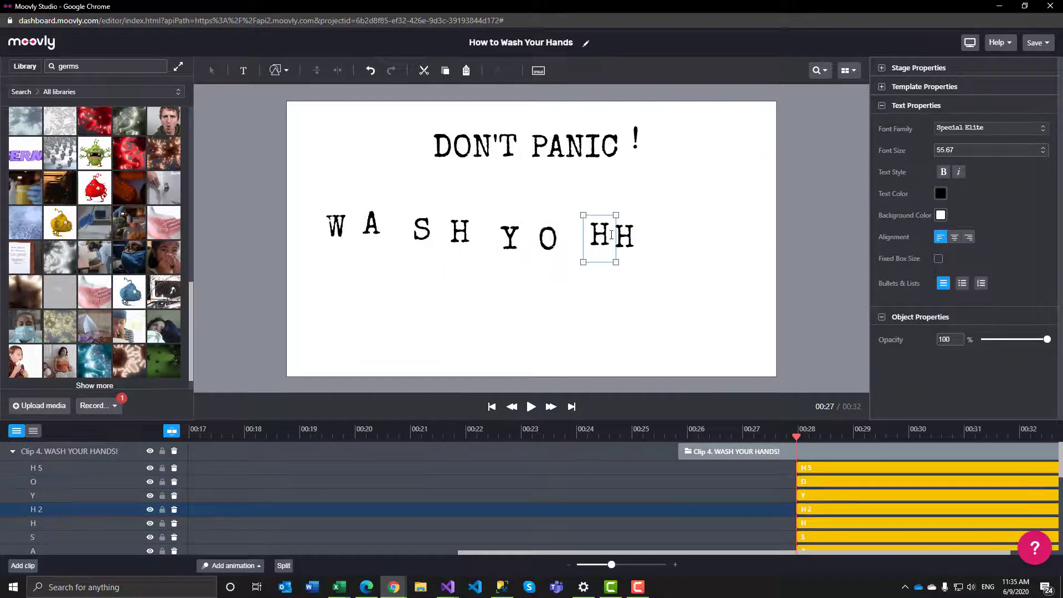
{"action": "type", "text": "U"}
{"action": "double_click", "coordinate": [623, 237]}
{"action": "type", "text": "R"}
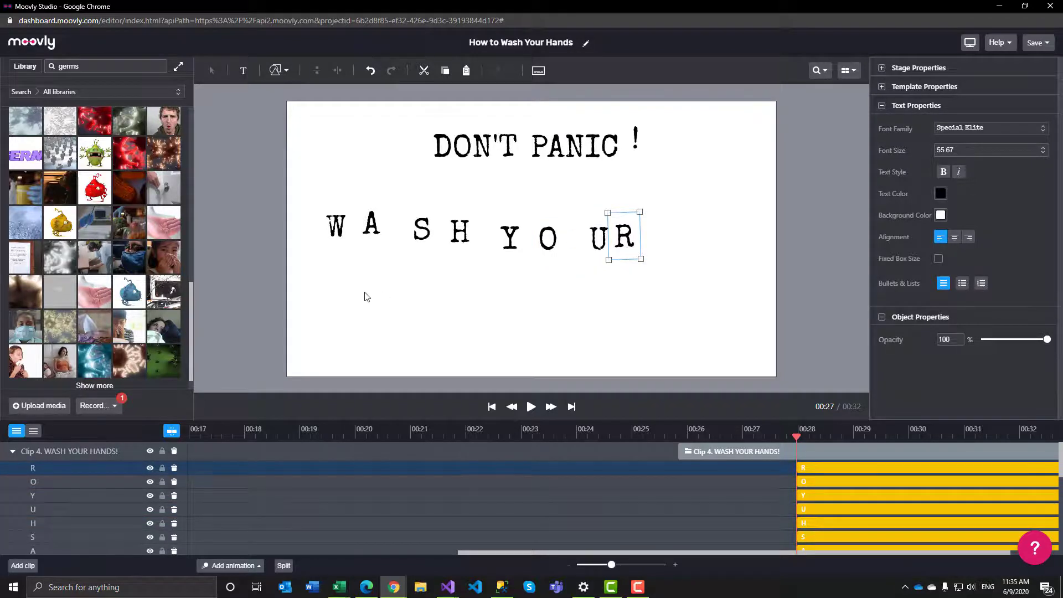
- Duplicate the "R" text into six copies spread in a second row below "WASH YOUR"
{"action": "left_click_drag", "start_coordinate": [624, 237], "coordinate": [401, 277]}
{"action": "left_click_drag", "start_coordinate": [624, 237], "coordinate": [567, 299]}
{"action": "key", "text": "ctrl+v"}
{"action": "key", "text": "ctrl+v"}
{"action": "key", "text": "ctrl+v"}
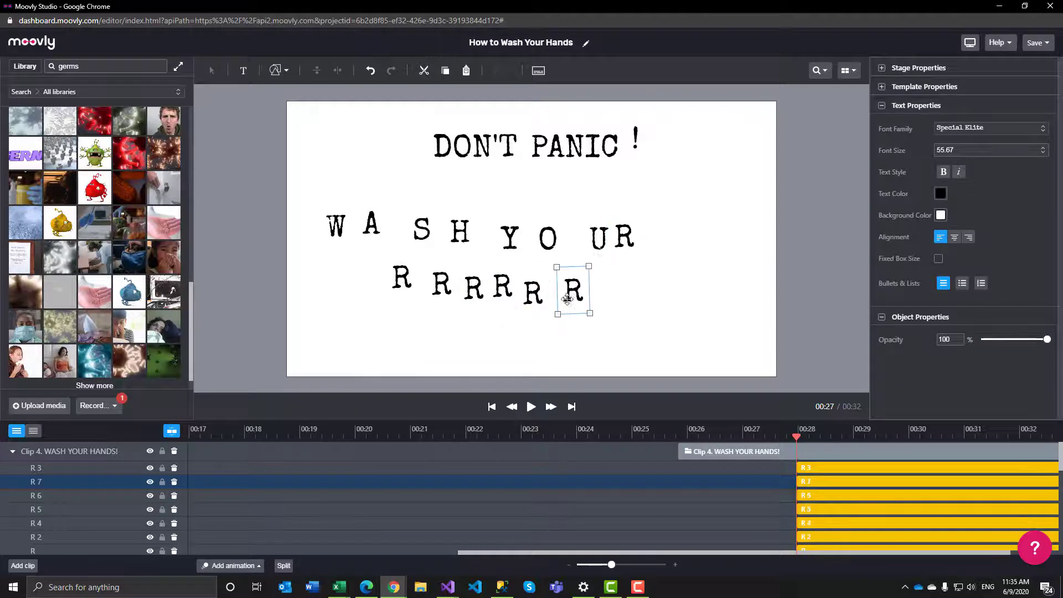
- Move the letters of "WASH" and "YOUR" closer together and line them up as two evenly spaced words
{"action": "left_click", "coordinate": [336, 226]}
{"action": "left_click_drag", "start_coordinate": [371, 223], "coordinate": [353, 225]}
{"action": "left_click_drag", "start_coordinate": [421, 228], "coordinate": [374, 226]}
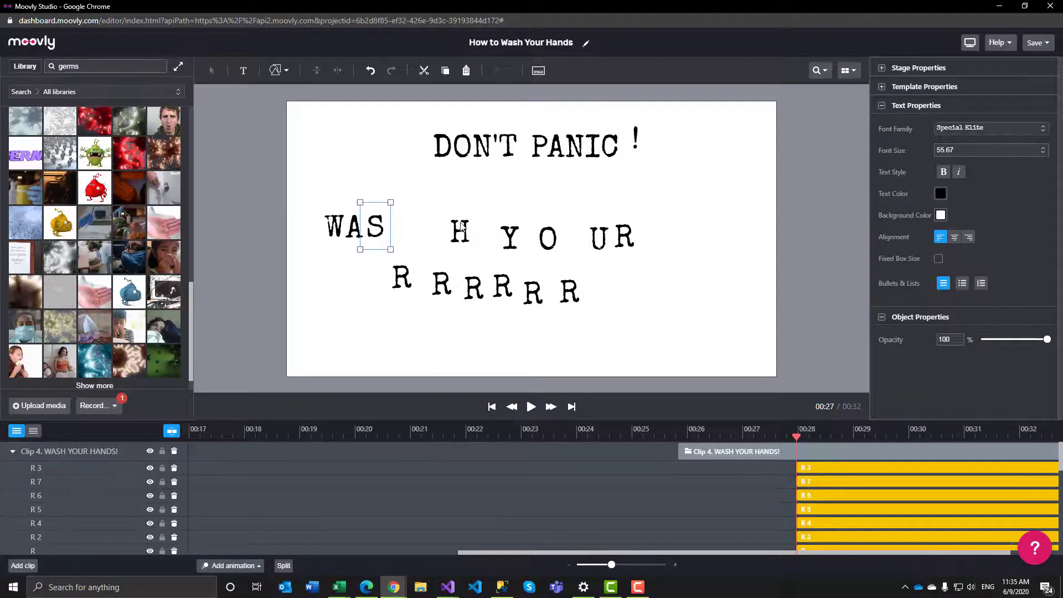
{"action": "left_click_drag", "start_coordinate": [462, 227], "coordinate": [402, 226]}
{"action": "left_click_drag", "start_coordinate": [510, 237], "coordinate": [441, 226]}
{"action": "left_click_drag", "start_coordinate": [548, 238], "coordinate": [464, 226]}
{"action": "left_click_drag", "start_coordinate": [598, 237], "coordinate": [501, 230]}
- Move five of the "R" copies from the second row into a tight group after "YOUR"
{"action": "left_click_drag", "start_coordinate": [402, 277], "coordinate": [554, 227]}
{"action": "left_click_drag", "start_coordinate": [441, 283], "coordinate": [577, 224]}
{"action": "left_click_drag", "start_coordinate": [474, 287], "coordinate": [603, 224]}
{"action": "left_click_drag", "start_coordinate": [578, 223], "coordinate": [575, 226]}
{"action": "left_click_drag", "start_coordinate": [601, 224], "coordinate": [599, 226]}
{"action": "left_click_drag", "start_coordinate": [498, 288], "coordinate": [617, 227]}
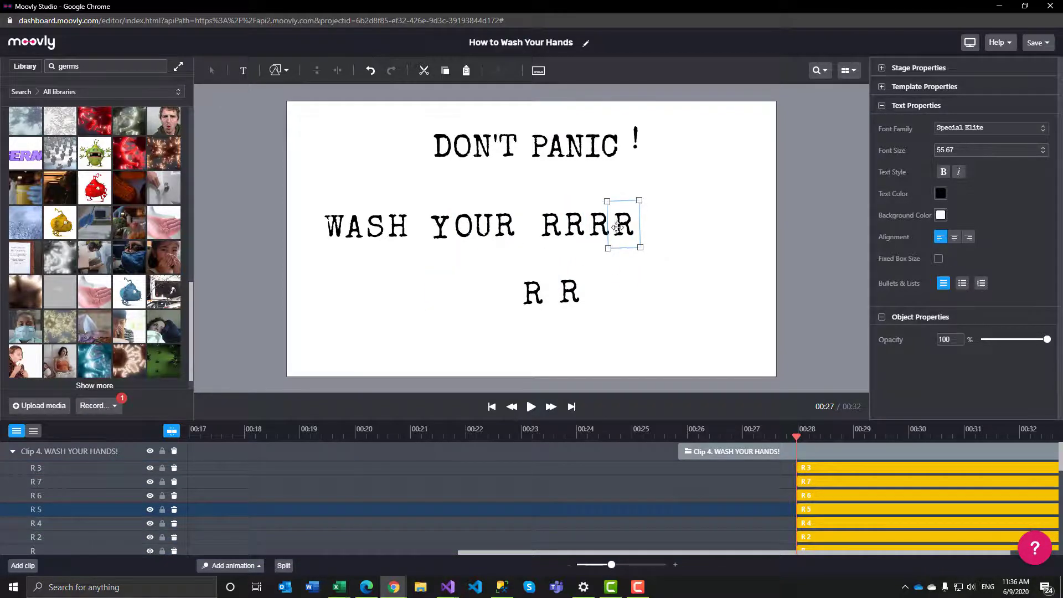
{"action": "left_click_drag", "start_coordinate": [532, 293], "coordinate": [651, 224]}
- Change the five "R" texts after "YOUR" to "H", "A", "N", "D" and "S"
{"action": "double_click", "coordinate": [553, 226]}
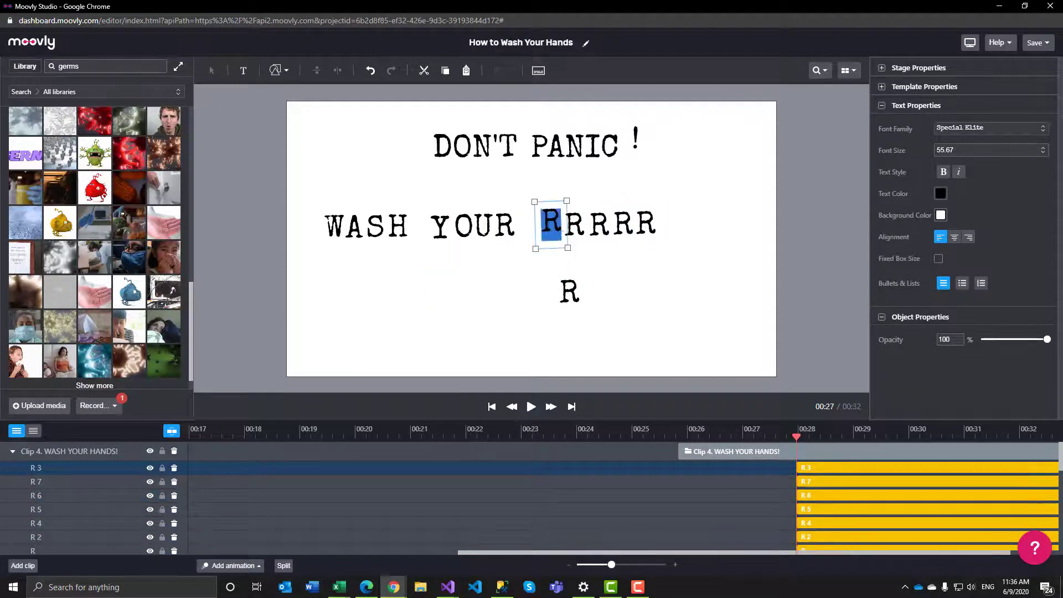
{"action": "type", "text": "H"}
{"action": "double_click", "coordinate": [576, 224]}
{"action": "type", "text": "A"}
{"action": "double_click", "coordinate": [599, 222]}
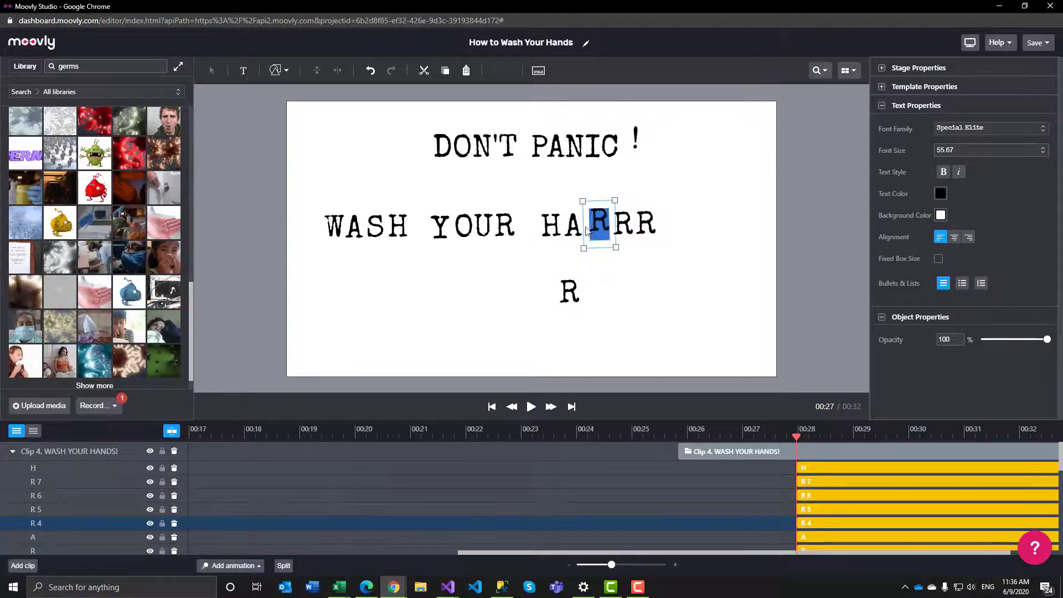
{"action": "type", "text": "N"}
{"action": "double_click", "coordinate": [623, 224]}
{"action": "type", "text": "D"}
{"action": "double_click", "coordinate": [645, 224]}
{"action": "type", "text": "S"}
- Move the remaining "R" text to the end of "HANDS" and change it to "!"
{"action": "left_click", "coordinate": [570, 290]}
{"action": "left_click_drag", "start_coordinate": [570, 290], "coordinate": [672, 224]}
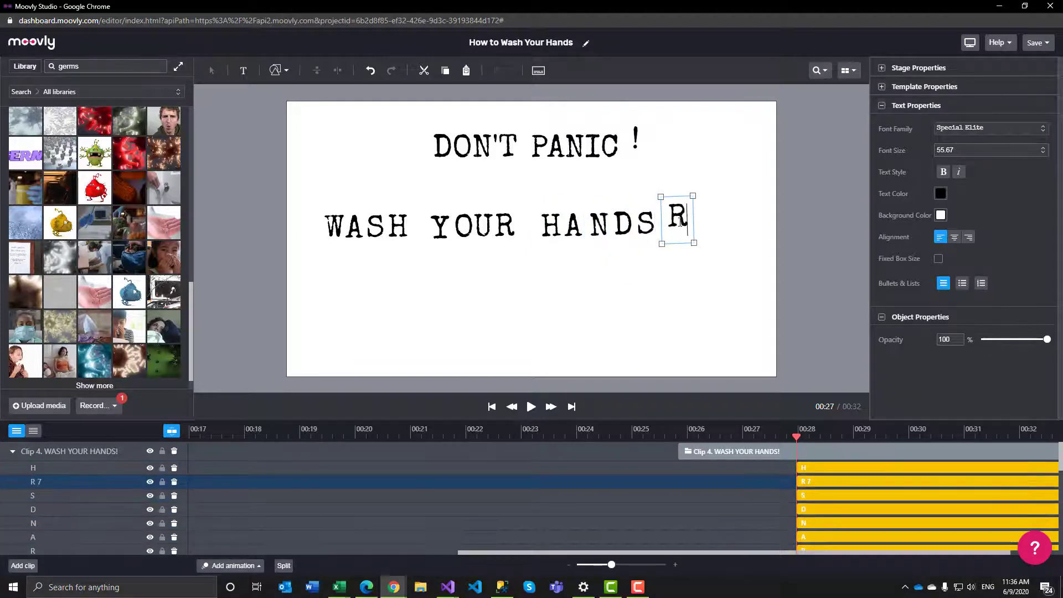
{"action": "double_click", "coordinate": [673, 224]}
{"action": "type", "text": "!"}
{"action": "left_click", "coordinate": [670, 280]}
{"action": "left_click", "coordinate": [674, 228]}
- Select all letters of "WASH YOUR HANDS!", shift the row slightly down and enlarge it to nearly fill the stage width
{"action": "left_click_drag", "start_coordinate": [306, 173], "coordinate": [685, 288]}
{"action": "left_click_drag", "start_coordinate": [537, 212], "coordinate": [563, 236]}
{"action": "left_click_drag", "start_coordinate": [709, 220], "coordinate": [771, 188]}
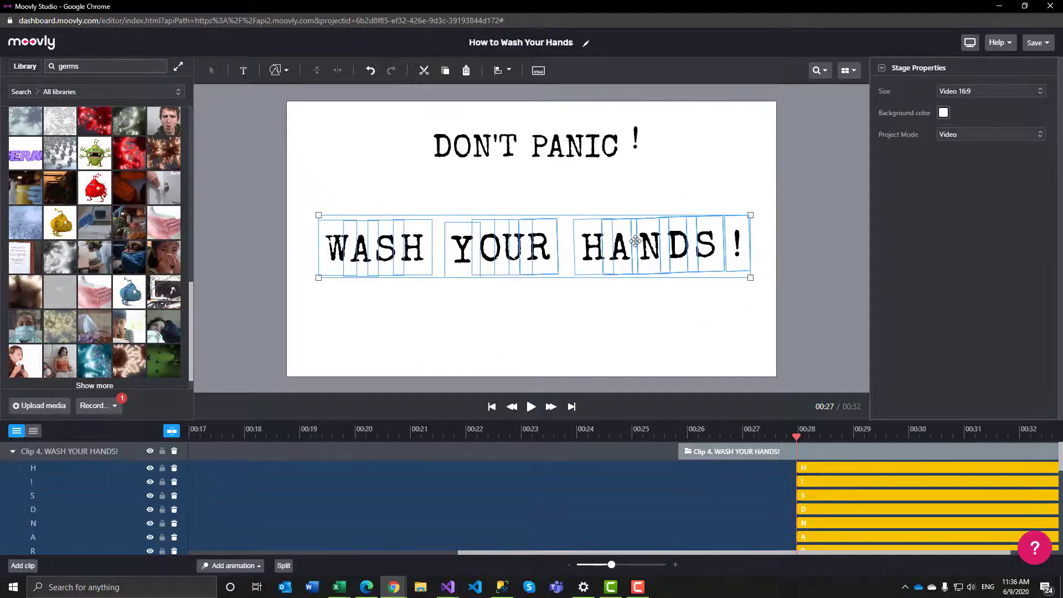
{"action": "left_click", "coordinate": [684, 187]}
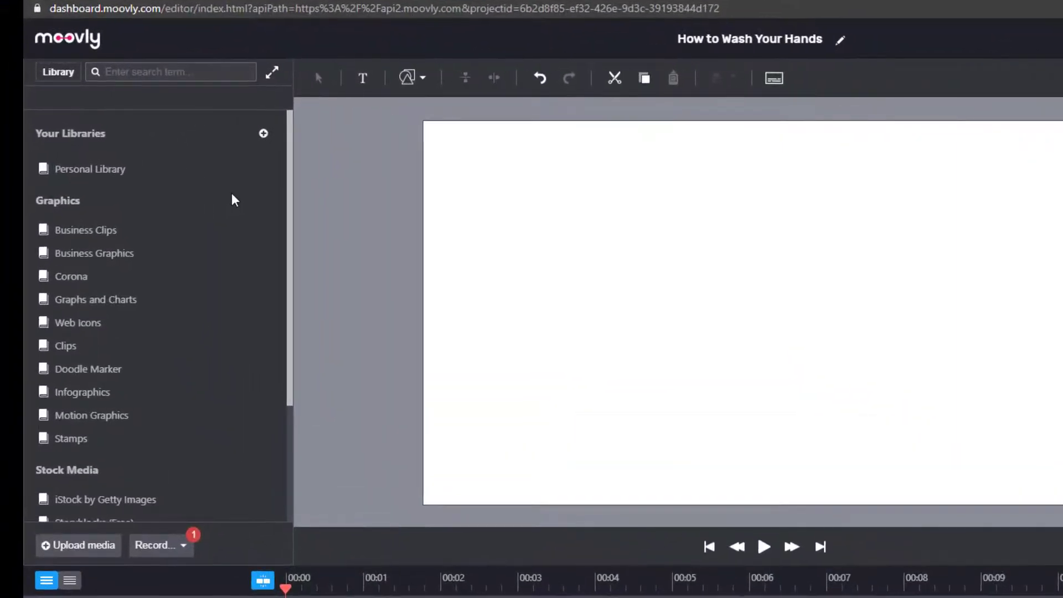
- Browse the Storyblocks music in the stock media library and preview the "Fantasy Forest" track
{"action": "scroll", "coordinate": [231, 196], "scroll_direction": "down", "scroll_amount": 1}
{"action": "scroll", "coordinate": [232, 196], "scroll_direction": "down", "scroll_amount": 1}
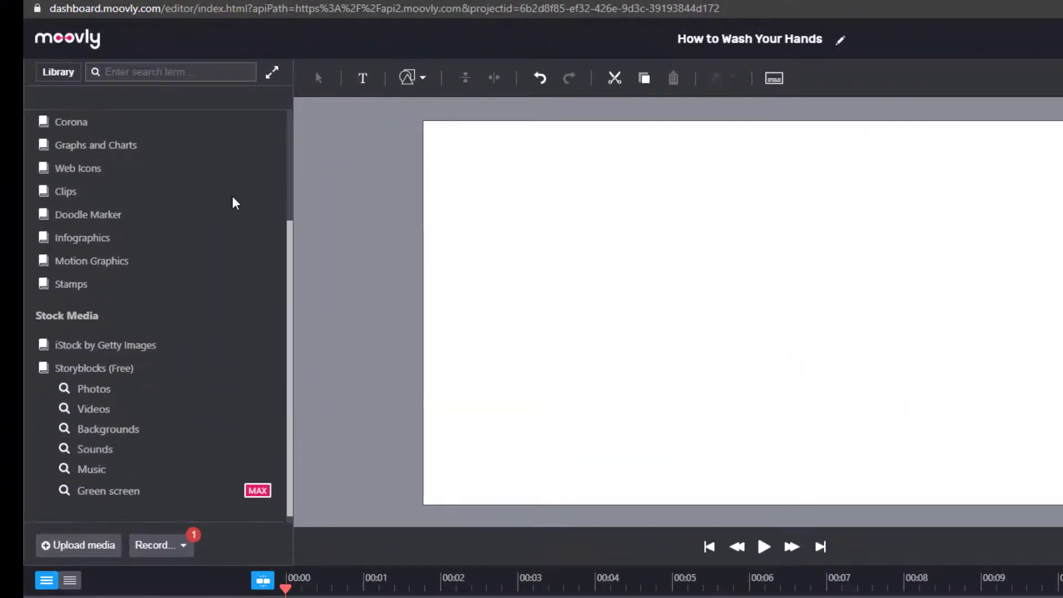
{"action": "scroll", "coordinate": [231, 196], "scroll_direction": "down", "scroll_amount": 1}
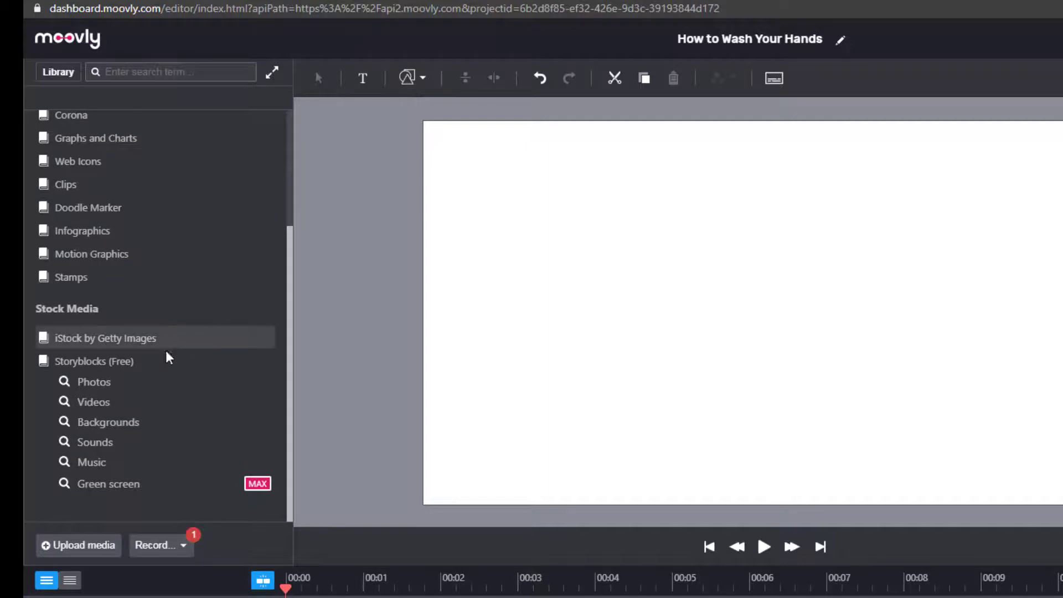
{"action": "left_click", "coordinate": [117, 463]}
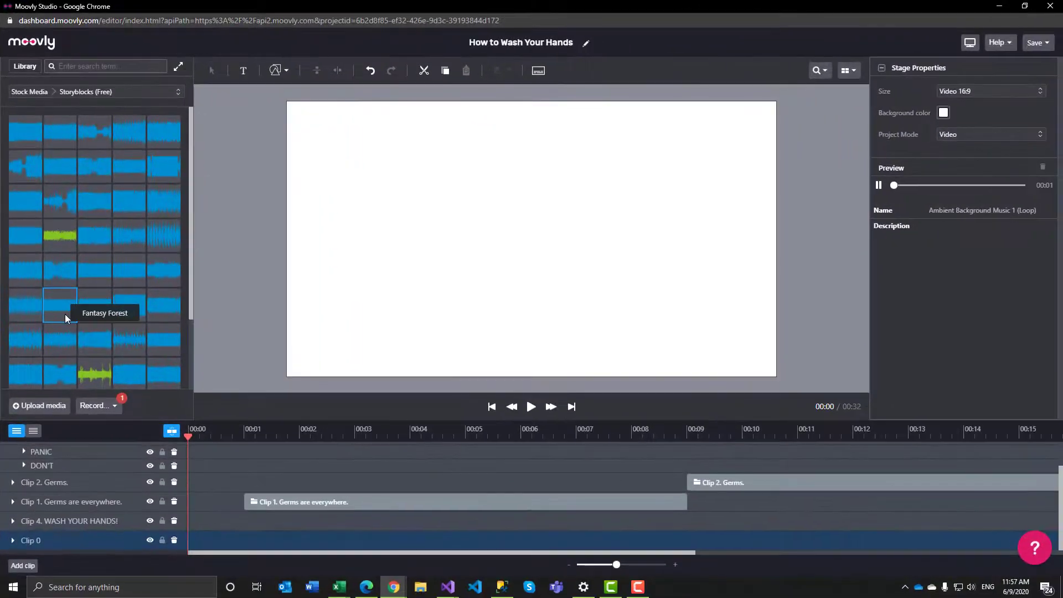
{"action": "left_click", "coordinate": [65, 314]}
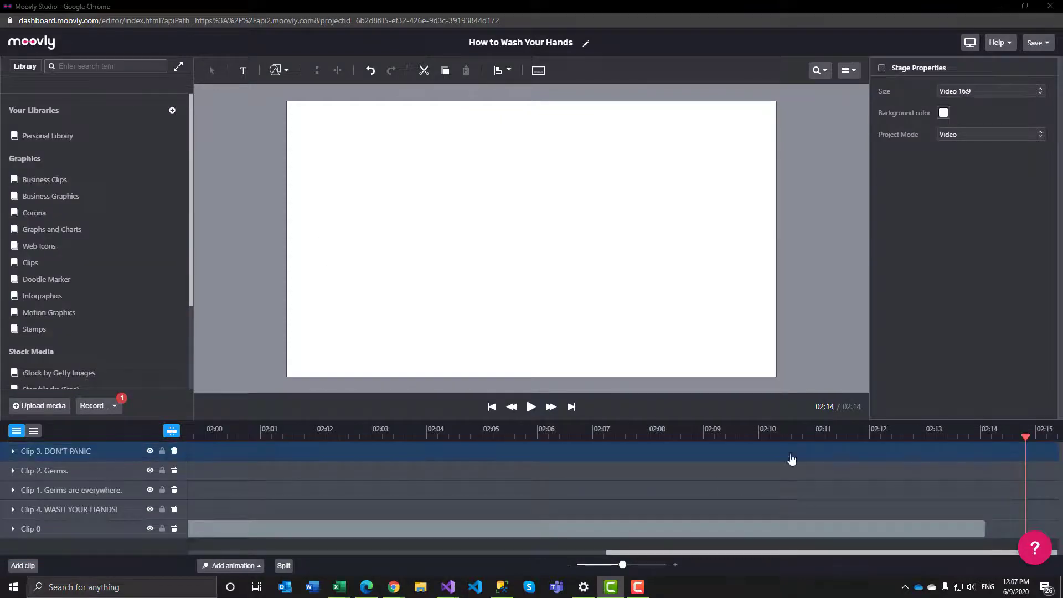
- Add a new Clip 5 and place the "Doodle Marker Frame Title" clip from the Doodle Marker library on the stage
{"action": "left_click", "coordinate": [26, 567]}
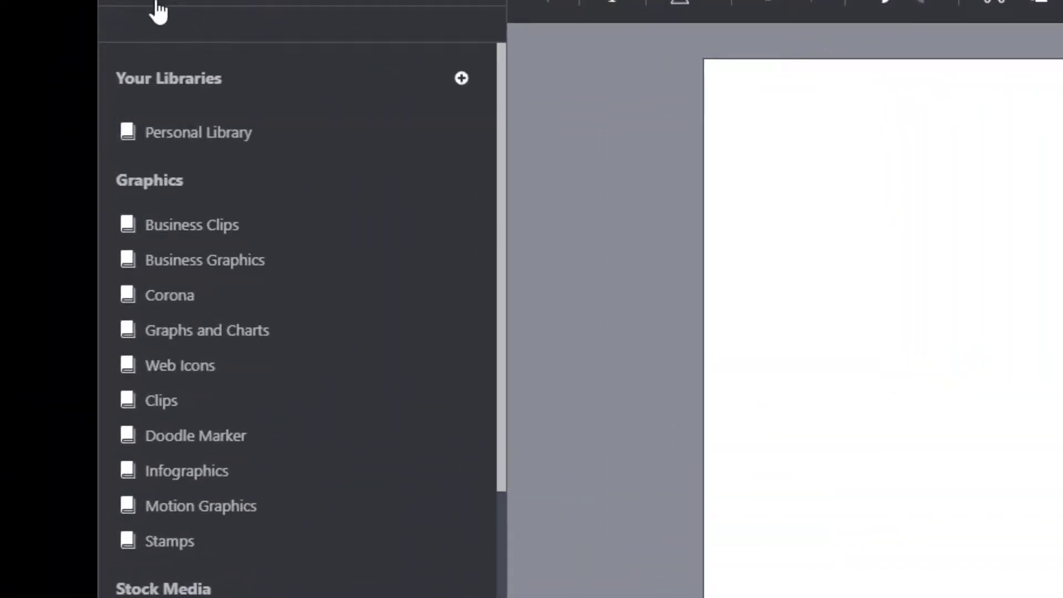
{"action": "left_click", "coordinate": [186, 443]}
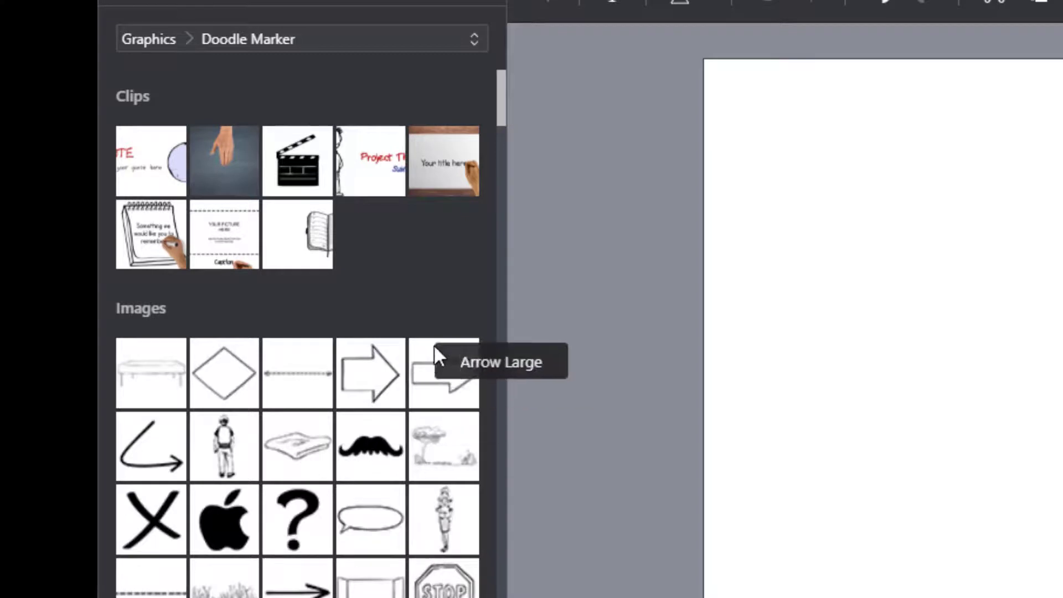
{"action": "left_click", "coordinate": [439, 167]}
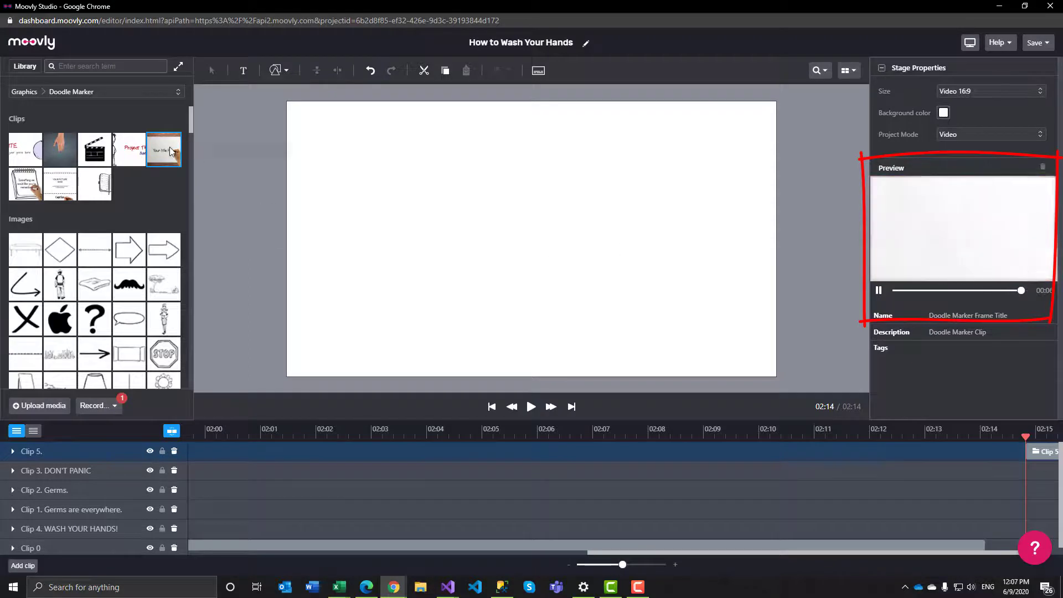
{"action": "left_click_drag", "start_coordinate": [170, 150], "coordinate": [469, 212]}
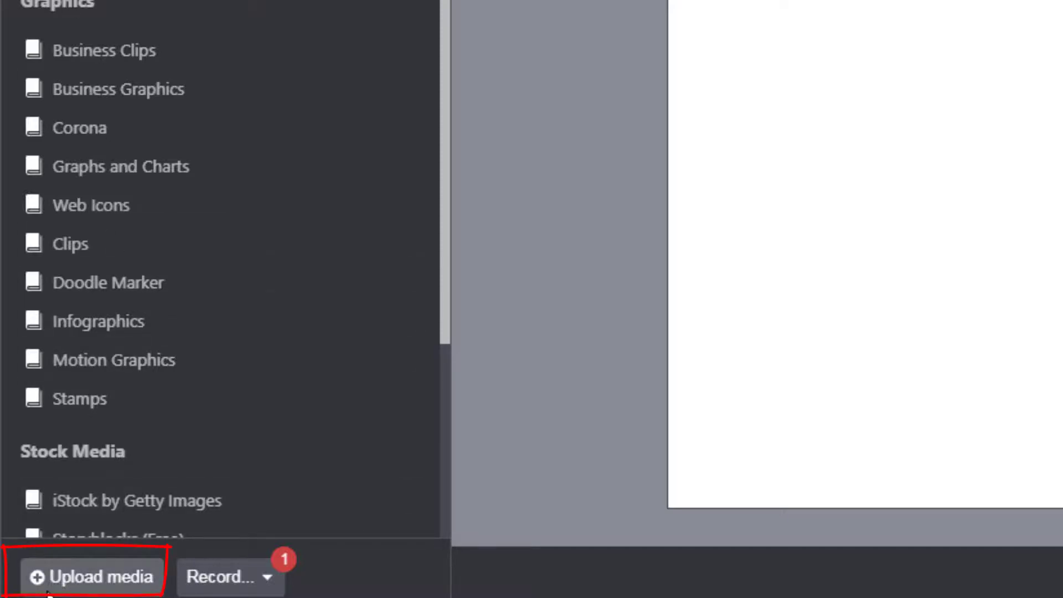
- Search all libraries for "wash hands" and select the white sink and faucet item among the free Storyblocks results
{"action": "scroll", "coordinate": [422, 242], "scroll_direction": "down", "scroll_amount": 5}
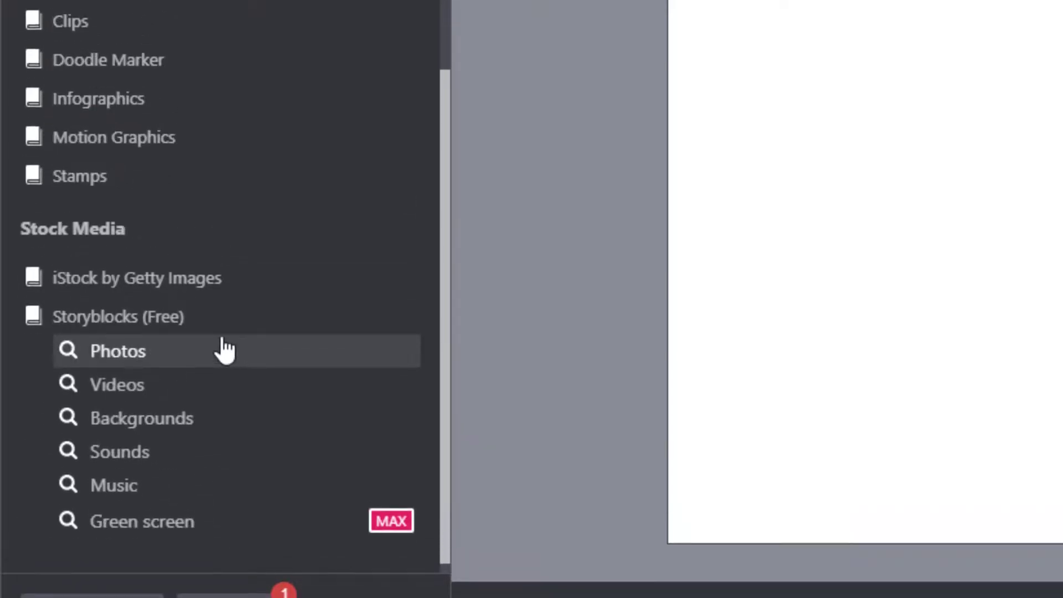
{"action": "left_click", "coordinate": [178, 108]}
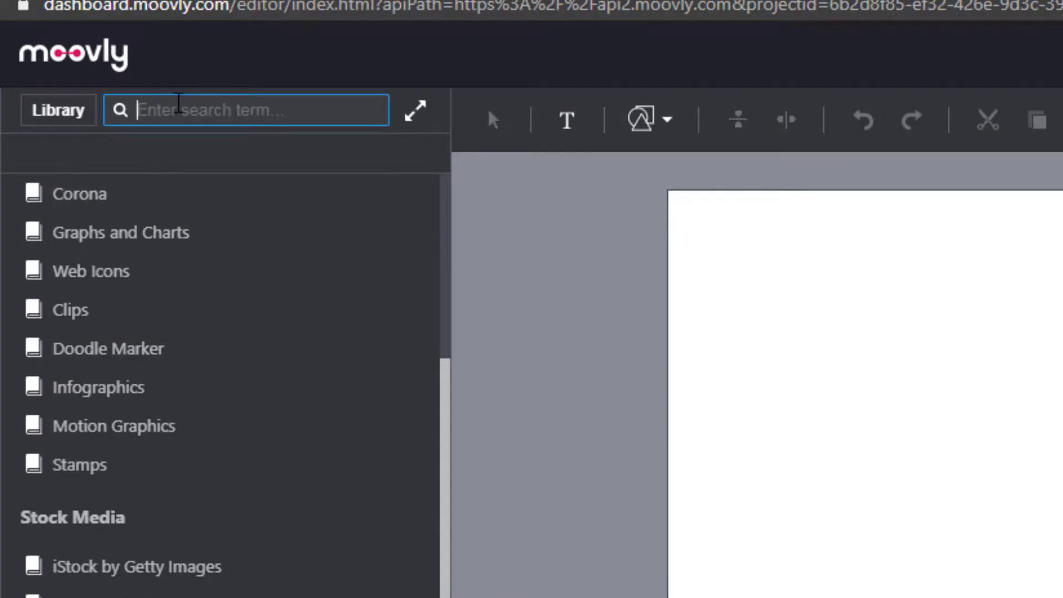
{"action": "type", "text": "wash hands"}
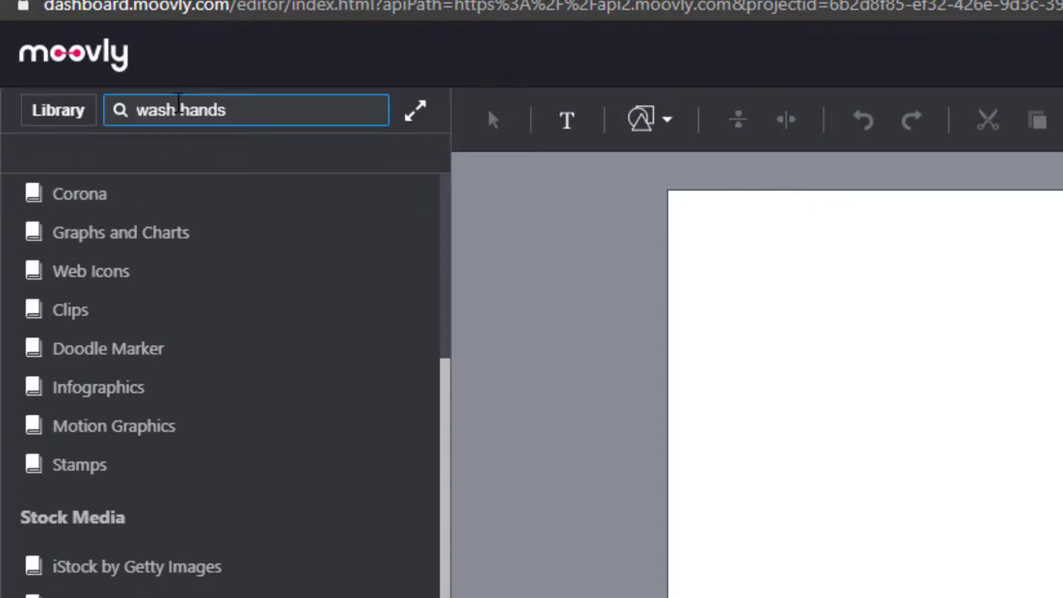
{"action": "key", "text": "Return"}
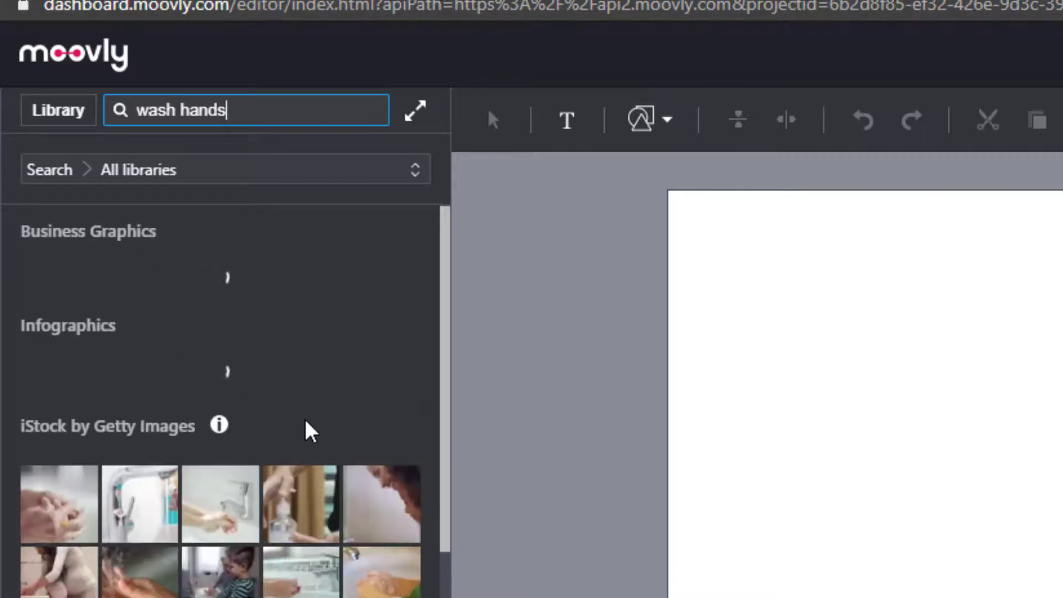
{"action": "scroll", "coordinate": [310, 429], "scroll_direction": "down", "scroll_amount": 10}
{"action": "scroll", "coordinate": [320, 430], "scroll_direction": "down", "scroll_amount": 3}
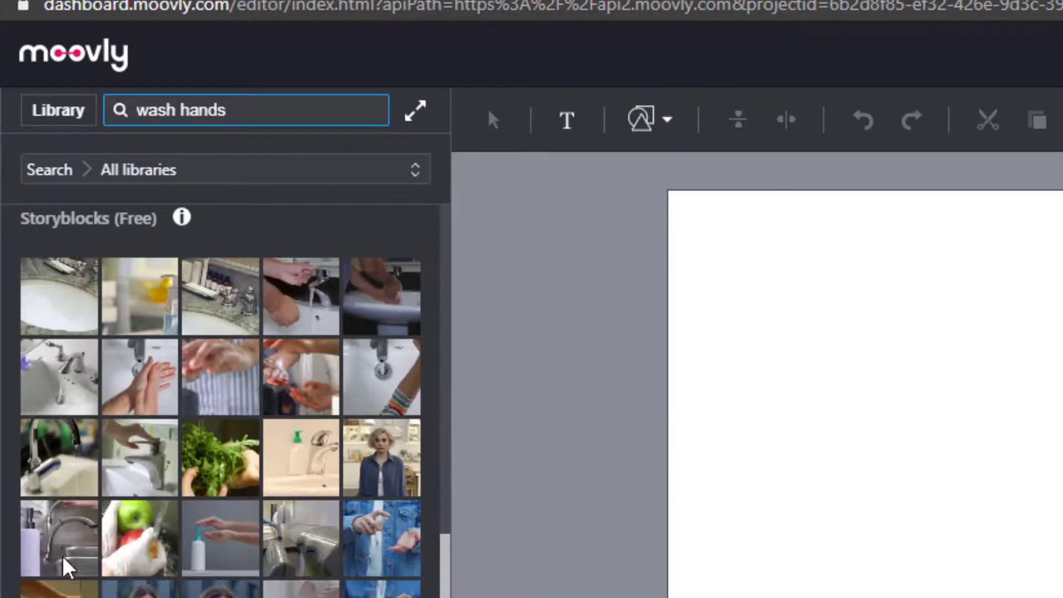
{"action": "left_click", "coordinate": [61, 372]}
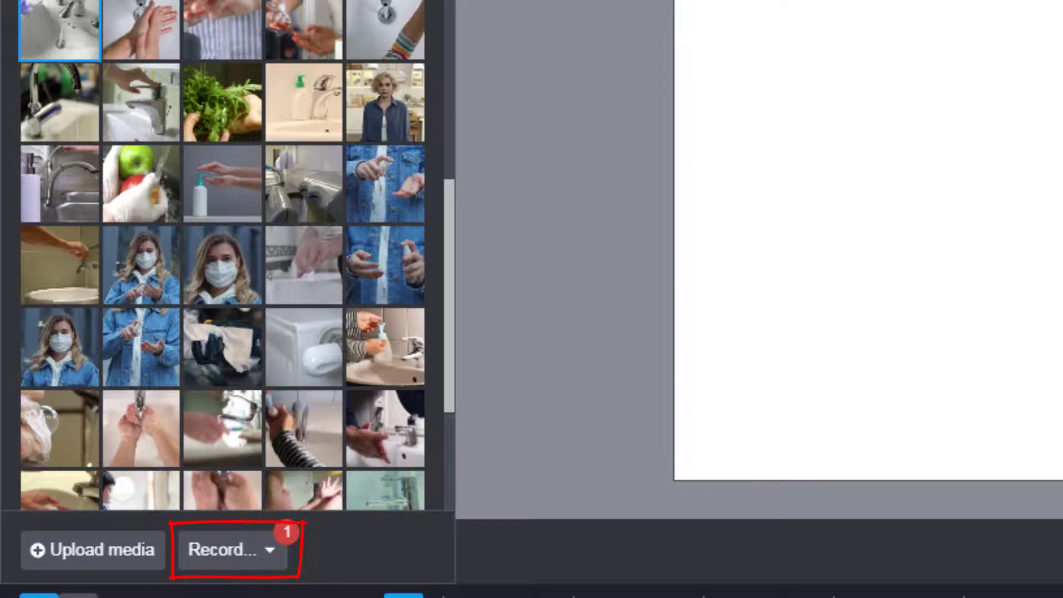
- Record a voice clip about 2 seconds long with the built-in recorder
{"action": "left_click", "coordinate": [221, 549]}
{"action": "left_click", "coordinate": [287, 446]}
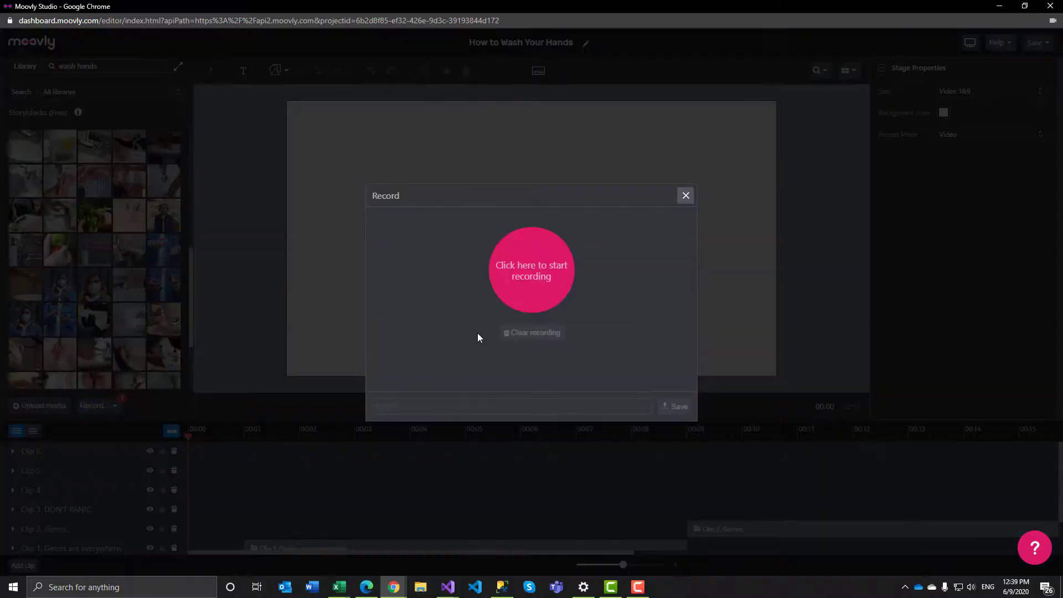
{"action": "left_click", "coordinate": [549, 290]}
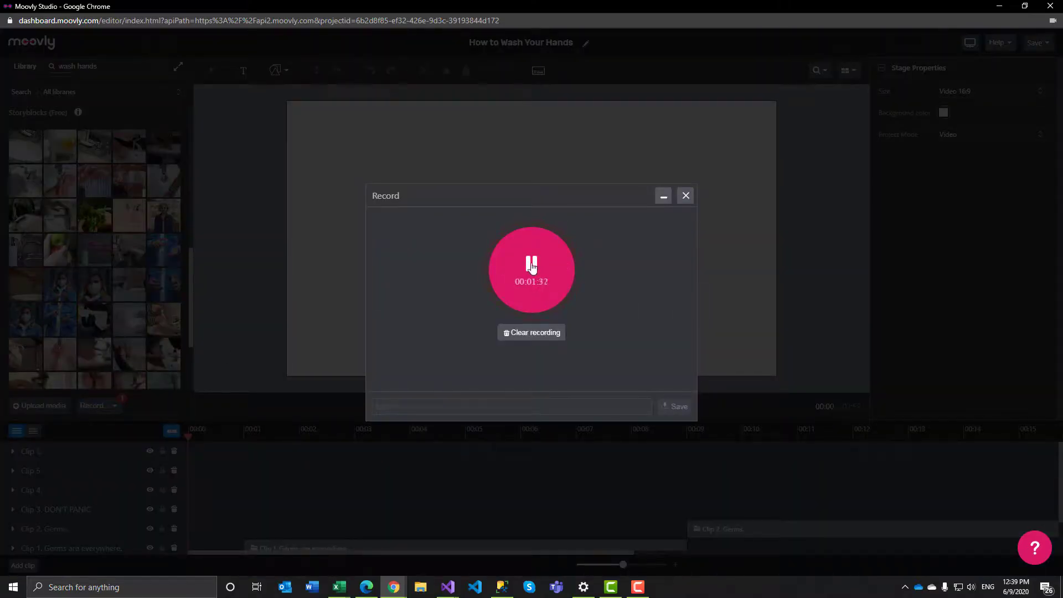
{"action": "left_click", "coordinate": [530, 264]}
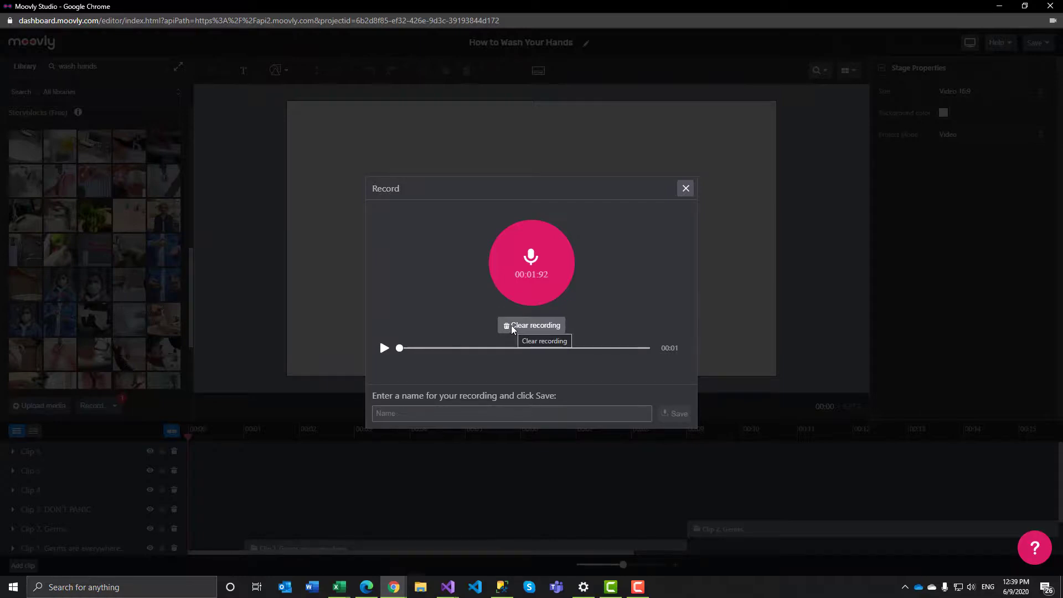
- Save the voice recording as "Name" and add it from the Personal Library to Clip 6 at about 02:40
{"action": "left_click", "coordinate": [408, 408]}
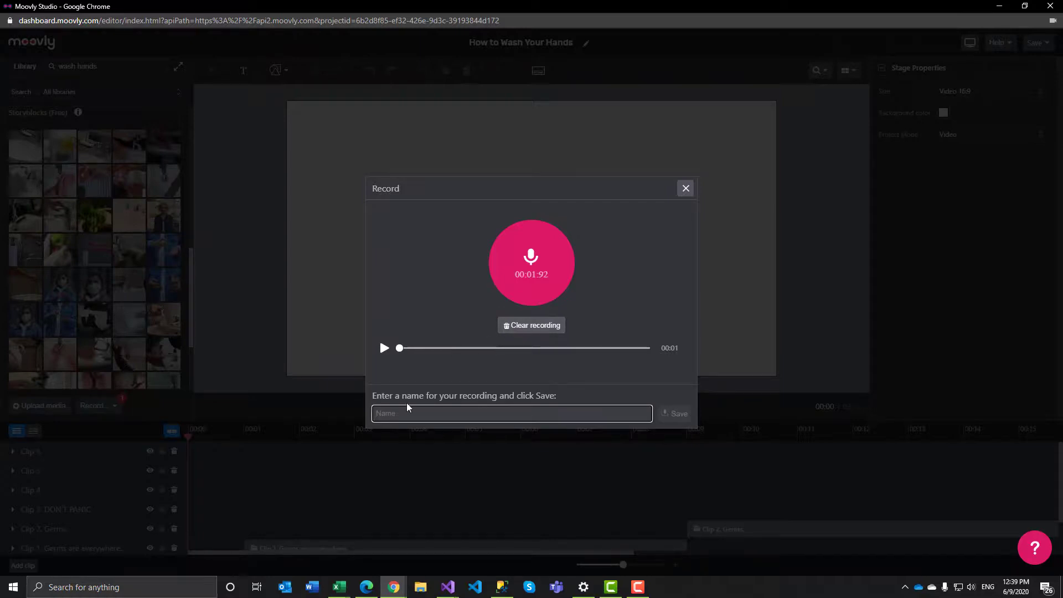
{"action": "type", "text": "Na"}
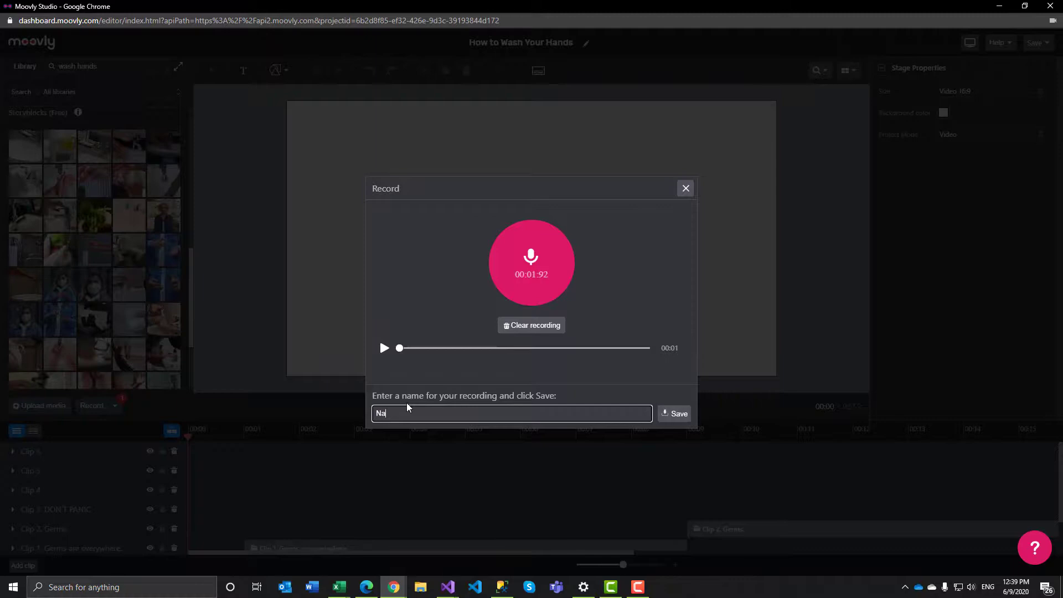
{"action": "type", "text": "me"}
{"action": "left_click", "coordinate": [672, 416]}
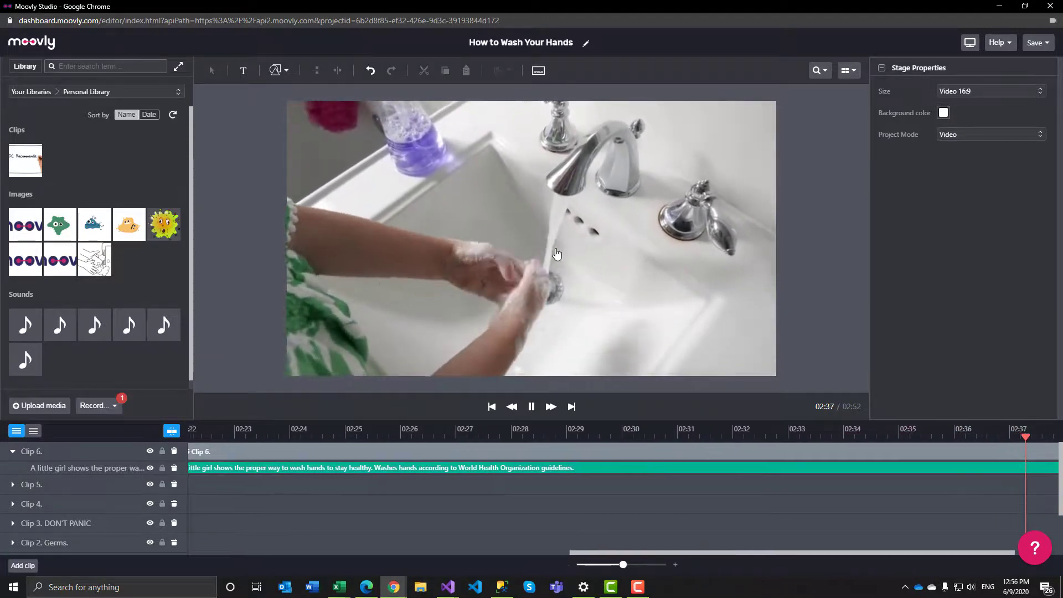
{"action": "left_click_drag", "start_coordinate": [130, 323], "coordinate": [553, 281]}
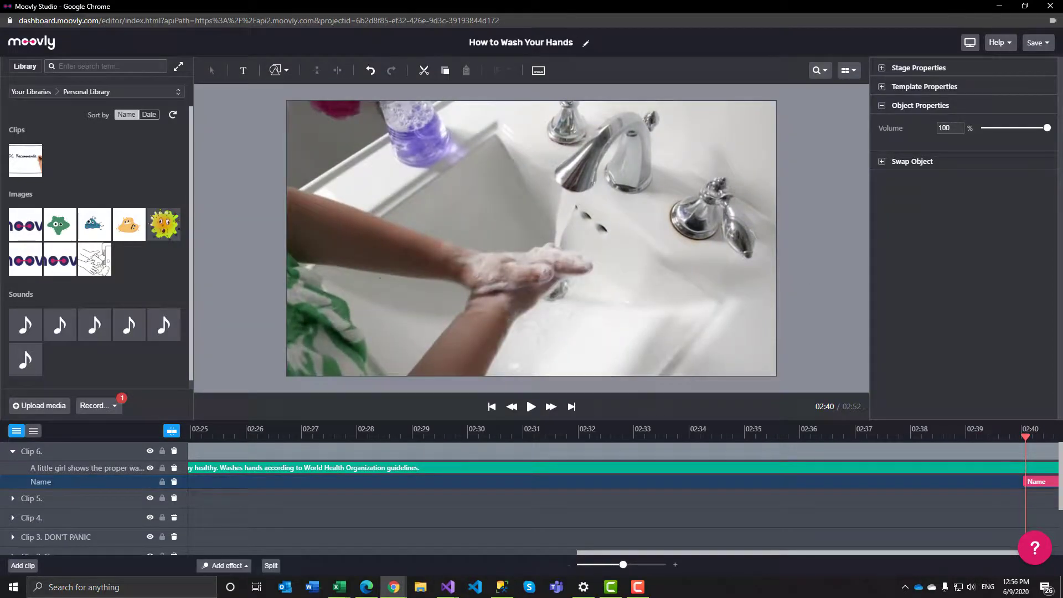
- Place the "Clean Graphic - Quote 1" clip from the Infographics library after Clip 6 at about 02:53 and scrub through it to 02:59
{"action": "left_click", "coordinate": [537, 407]}
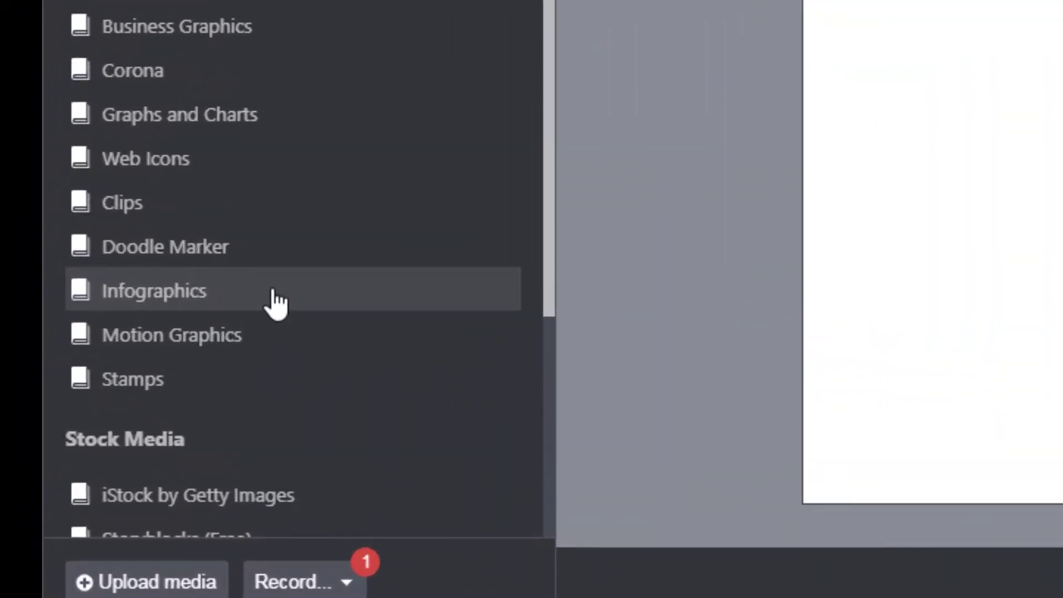
{"action": "left_click", "coordinate": [275, 302]}
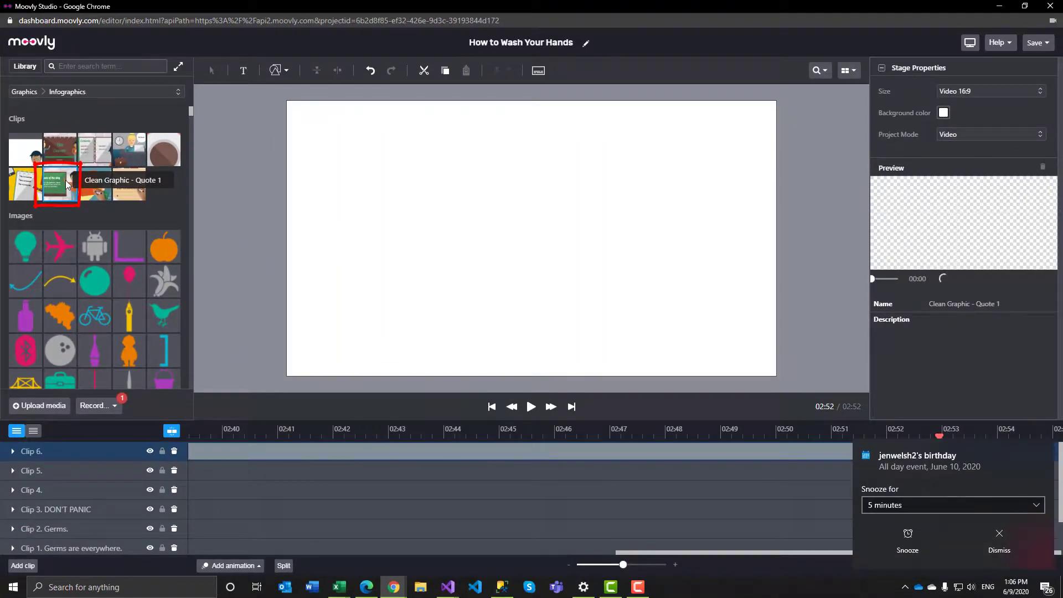
{"action": "left_click", "coordinate": [65, 180]}
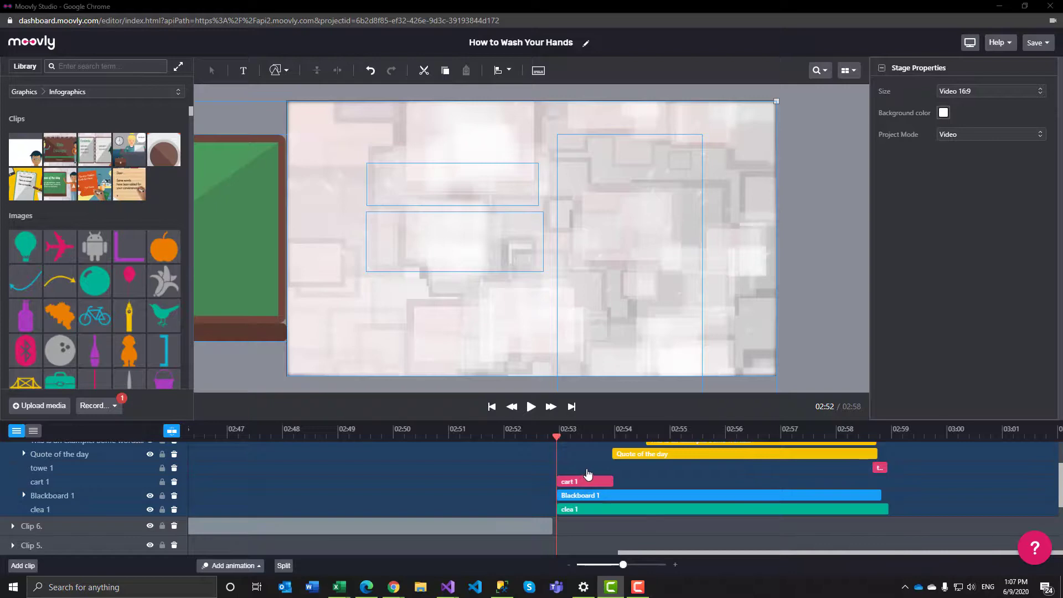
{"action": "left_click_drag", "start_coordinate": [556, 433], "coordinate": [915, 440]}
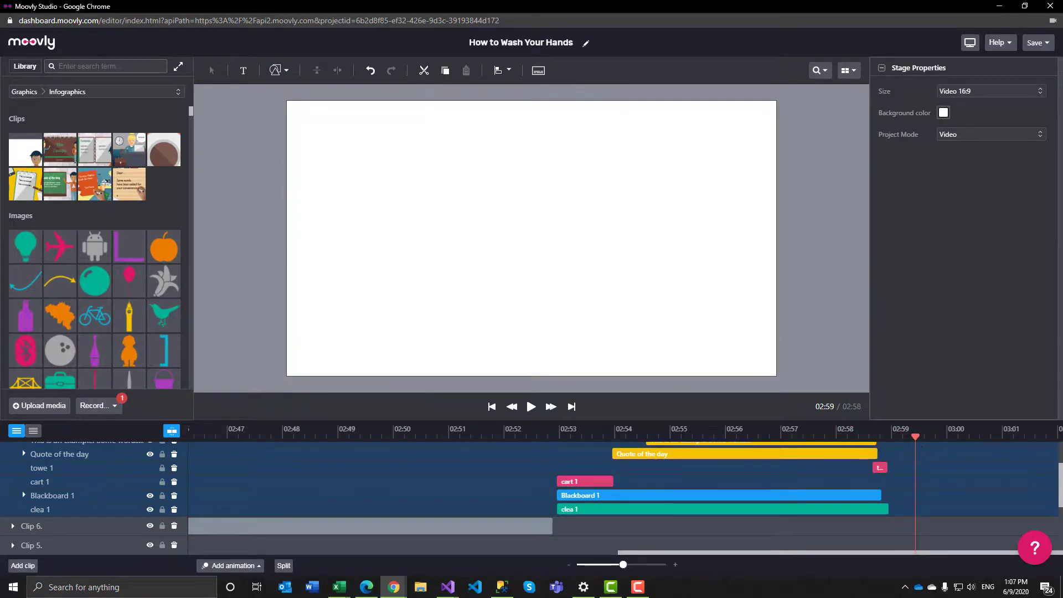
{"action": "key", "text": "F10"}
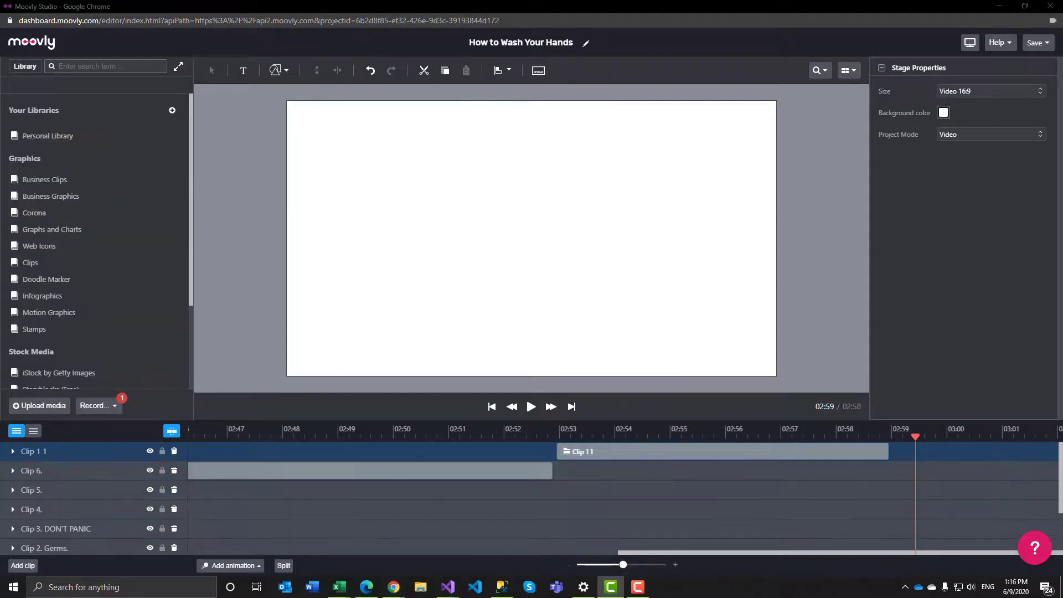
- Save the project and view the download and publish options for "How to Wash Your Hands" in the dashboard's project list
{"action": "left_click", "coordinate": [1046, 44]}
{"action": "left_click", "coordinate": [1033, 75]}
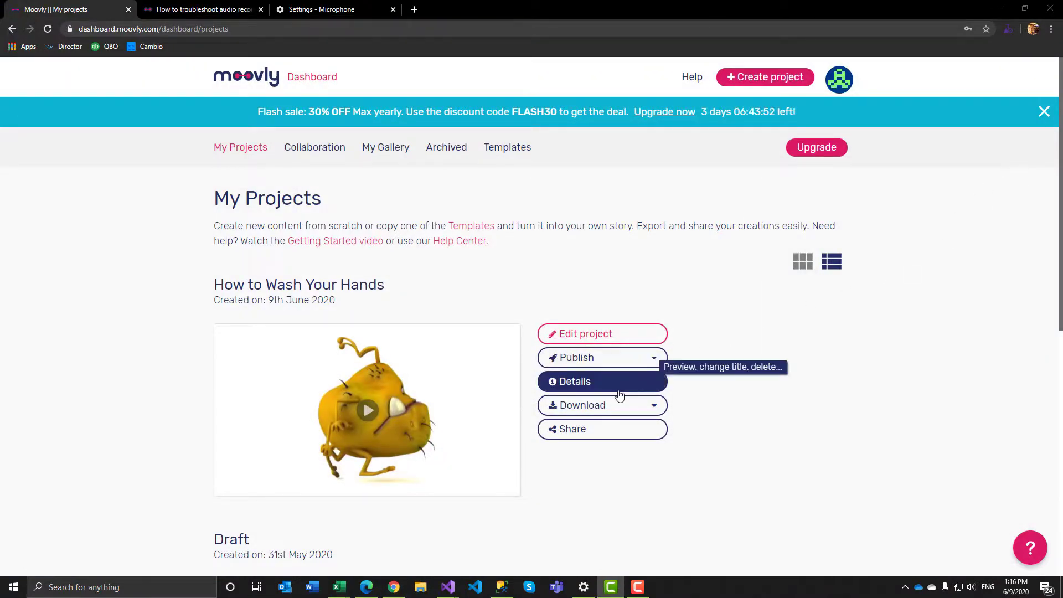
{"action": "left_click", "coordinate": [639, 413]}
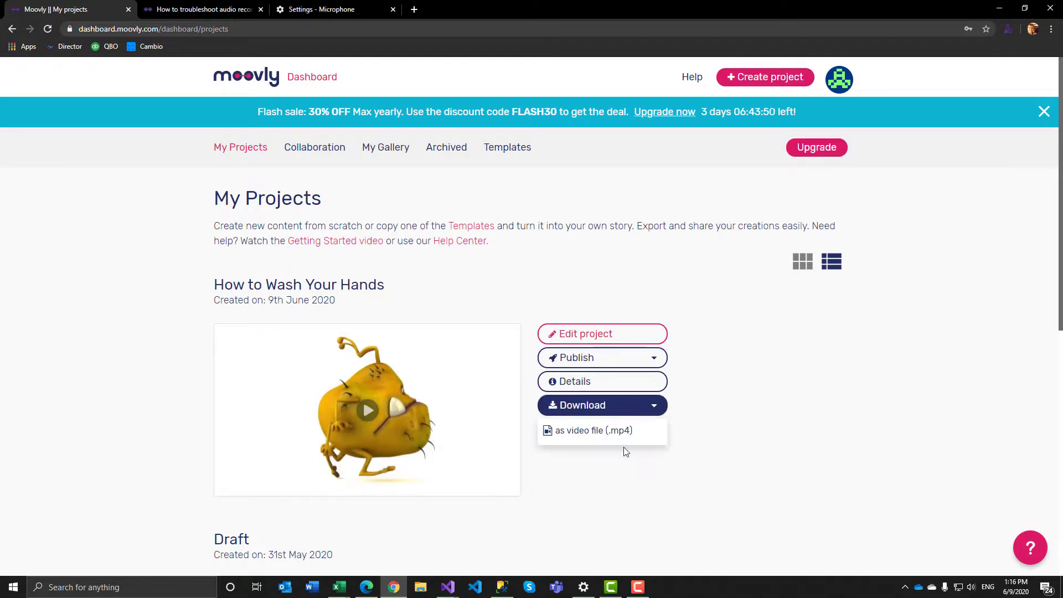
{"action": "left_click", "coordinate": [643, 363]}
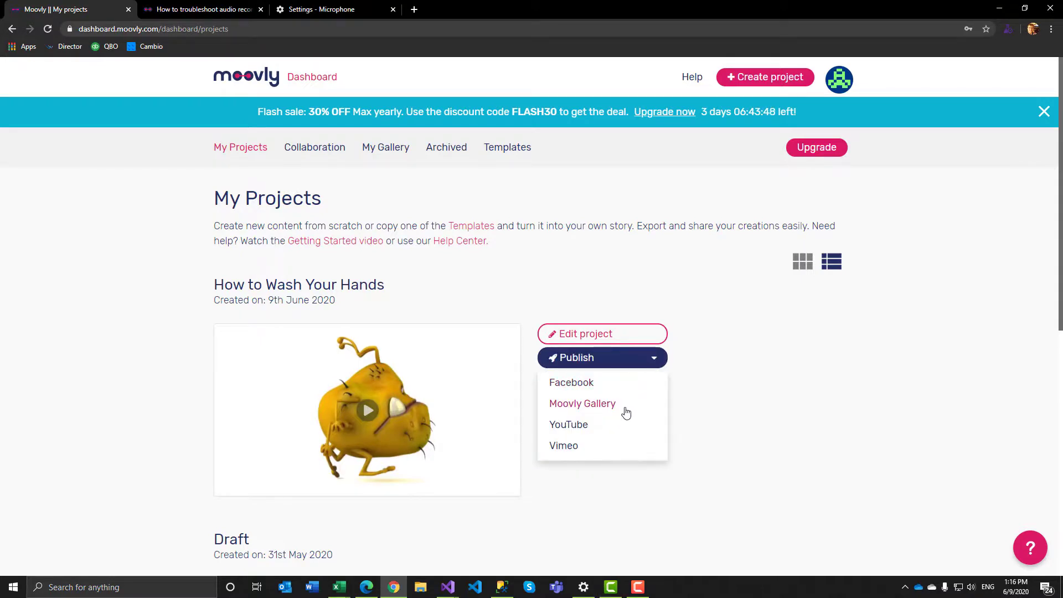